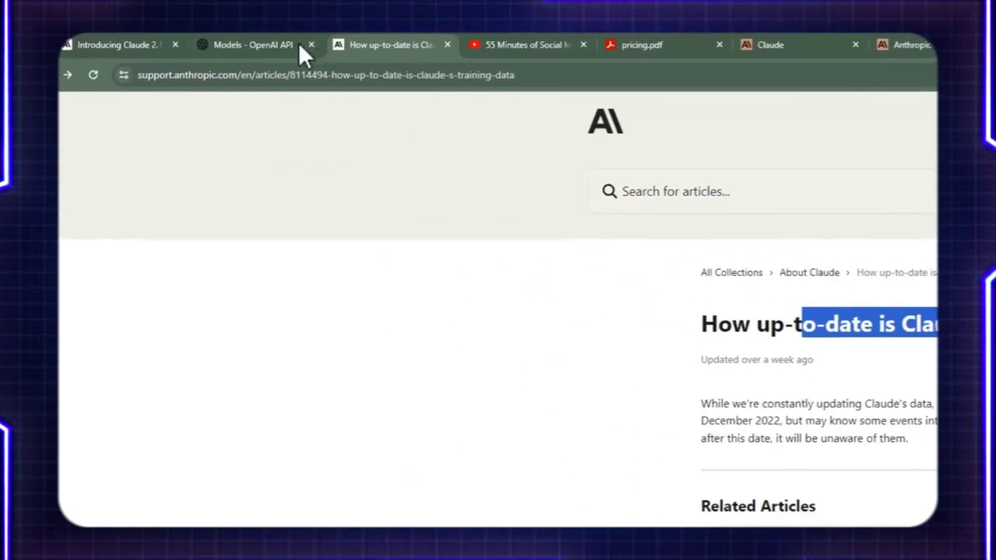
Step: Read the rollout and application information on Anthropic's Getting access to Claude docs page
{"action": "left_click", "coordinate": [302, 48]}
{"action": "left_click", "coordinate": [707, 374]}
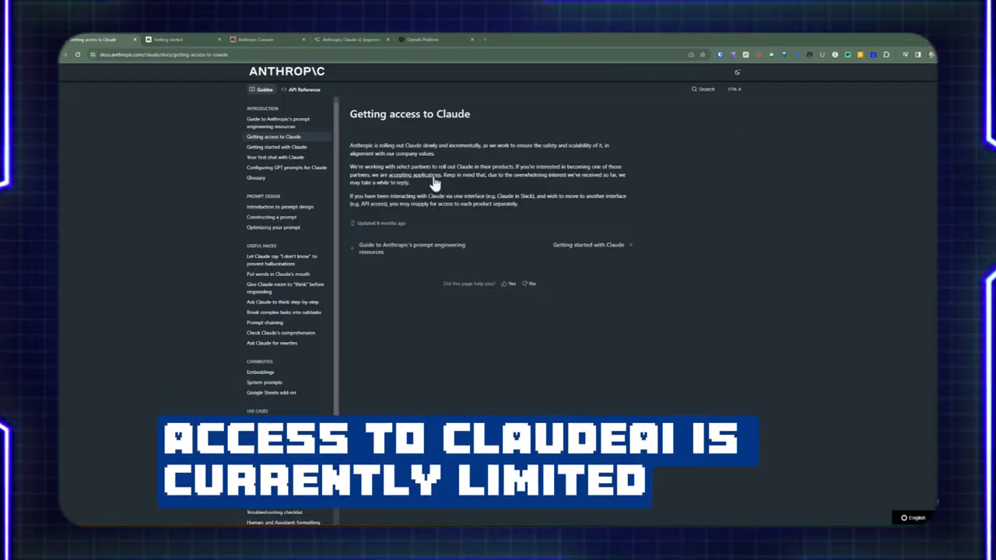
{"action": "left_click_drag", "start_coordinate": [368, 145], "coordinate": [457, 145]}
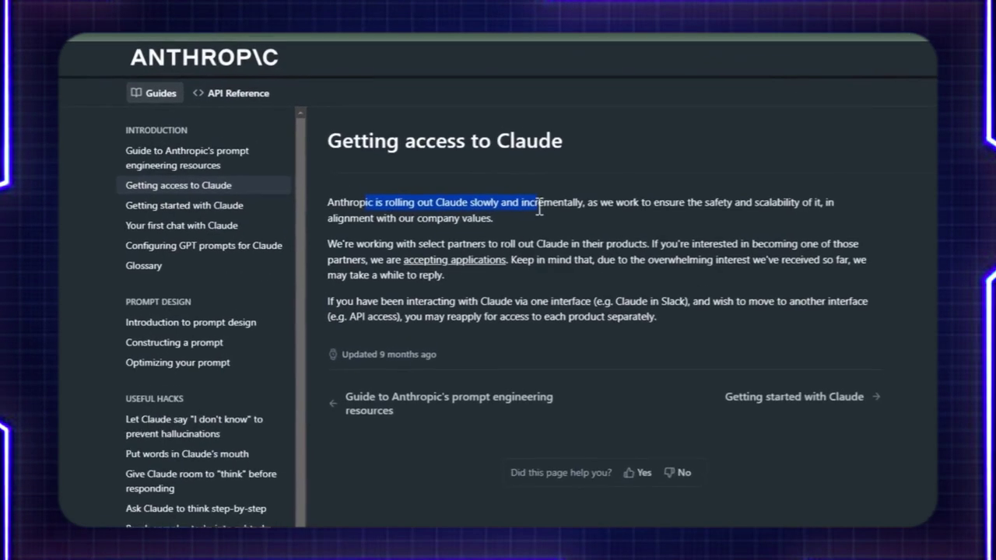
{"action": "left_click_drag", "start_coordinate": [539, 209], "coordinate": [556, 245]}
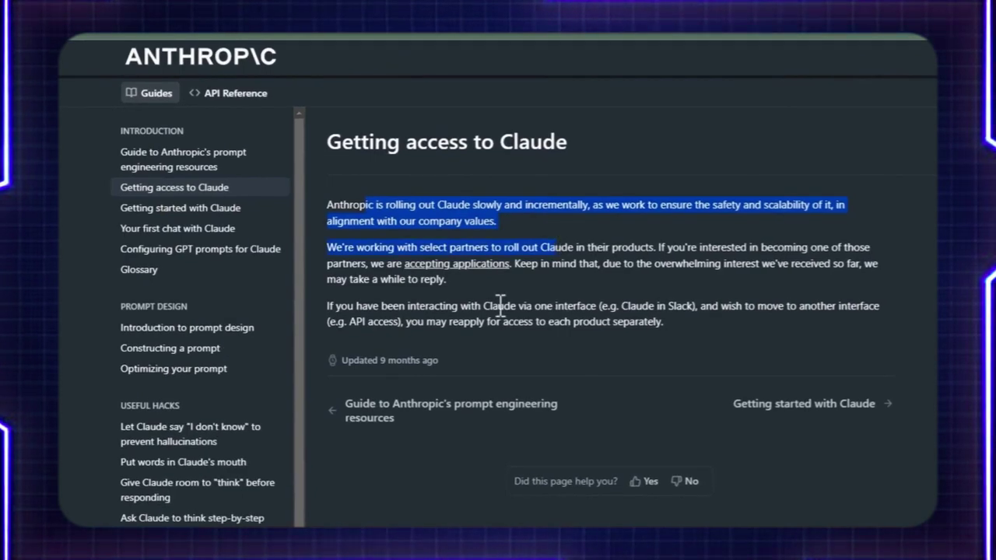
{"action": "left_click_drag", "start_coordinate": [664, 322], "coordinate": [328, 219]}
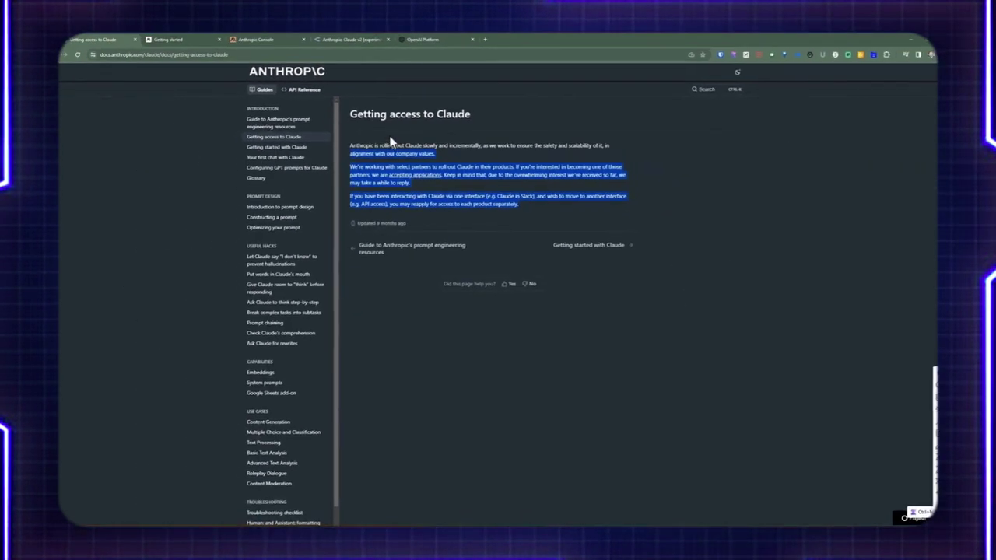
Step: Open Anthropic's early access application form by following the access links from the API Getting started page
{"action": "left_click", "coordinate": [177, 39]}
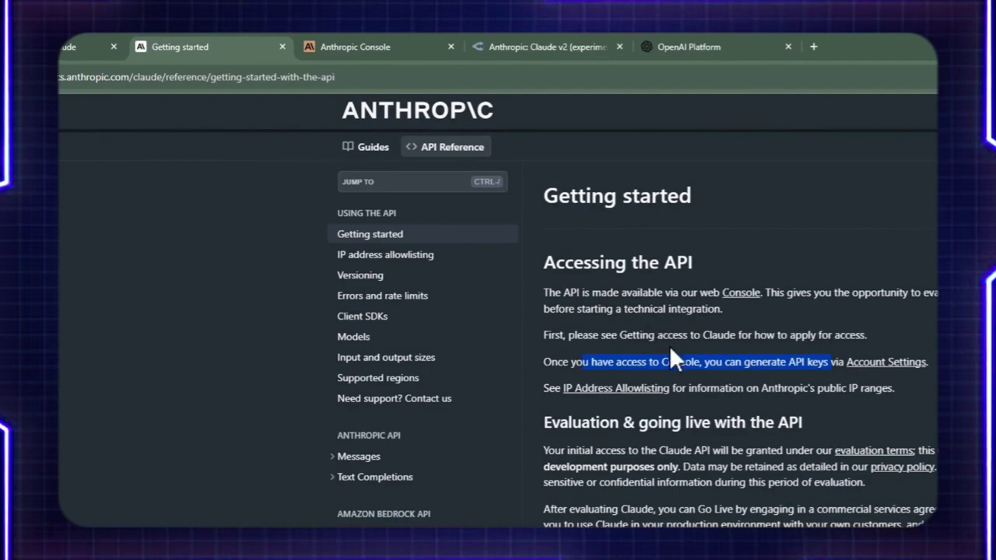
{"action": "left_click", "coordinate": [669, 336]}
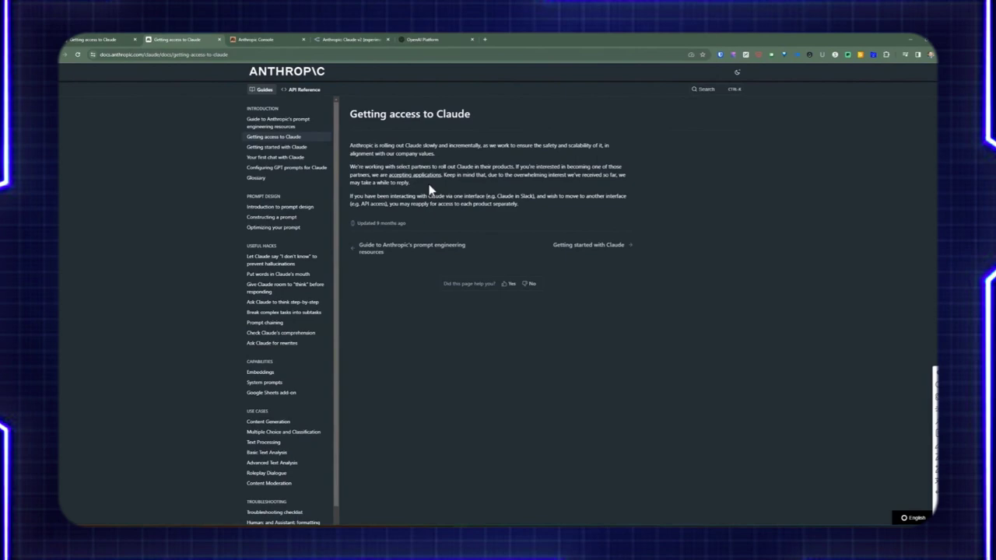
{"action": "left_click", "coordinate": [426, 176]}
Step: Examine the fields of the early access form, from contact and company details through intended use and submission
{"action": "scroll", "coordinate": [581, 195], "scroll_direction": "down", "scroll_amount": 3}
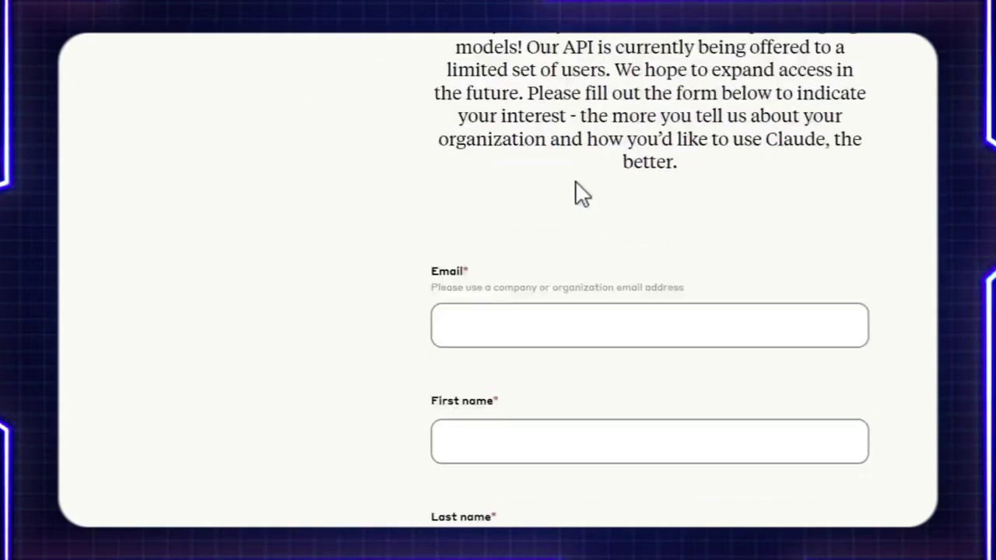
{"action": "scroll", "coordinate": [511, 266], "scroll_direction": "down", "scroll_amount": 3}
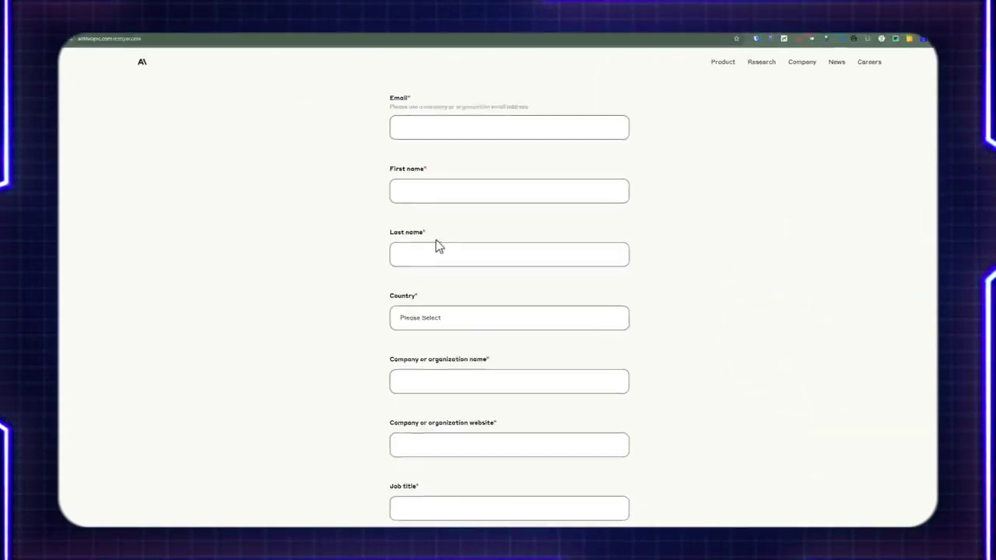
{"action": "scroll", "coordinate": [422, 241], "scroll_direction": "down", "scroll_amount": 5}
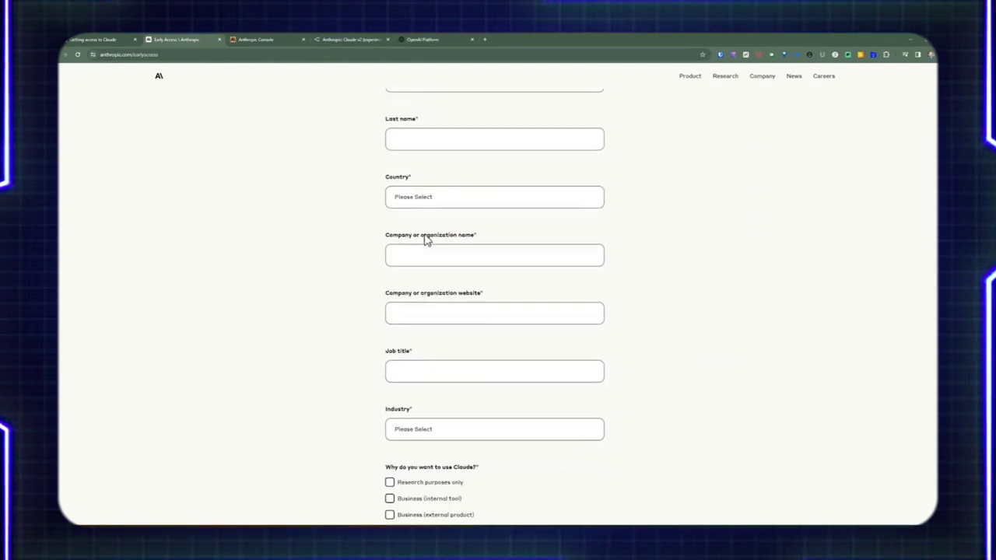
{"action": "scroll", "coordinate": [424, 241], "scroll_direction": "down", "scroll_amount": 4}
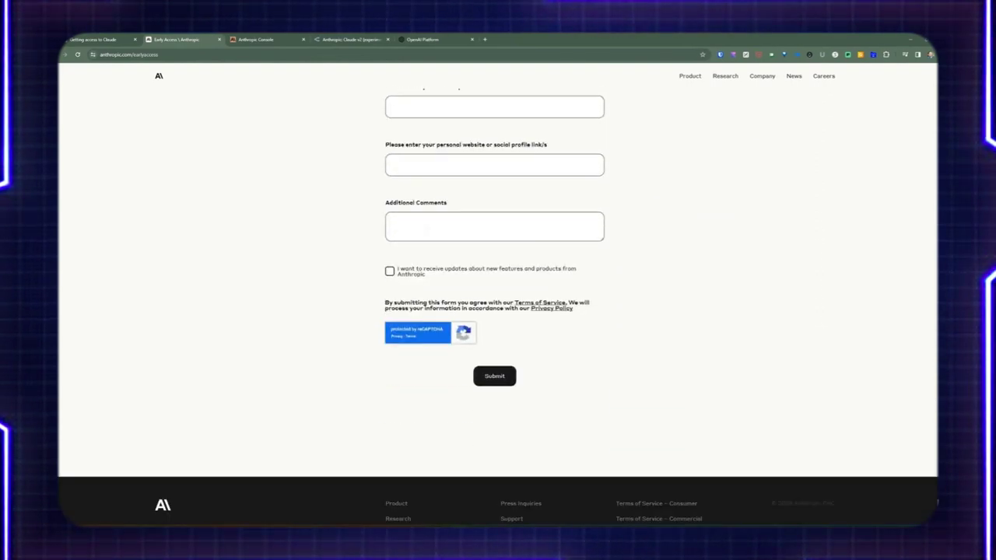
{"action": "scroll", "coordinate": [318, 161], "scroll_direction": "up", "scroll_amount": 1}
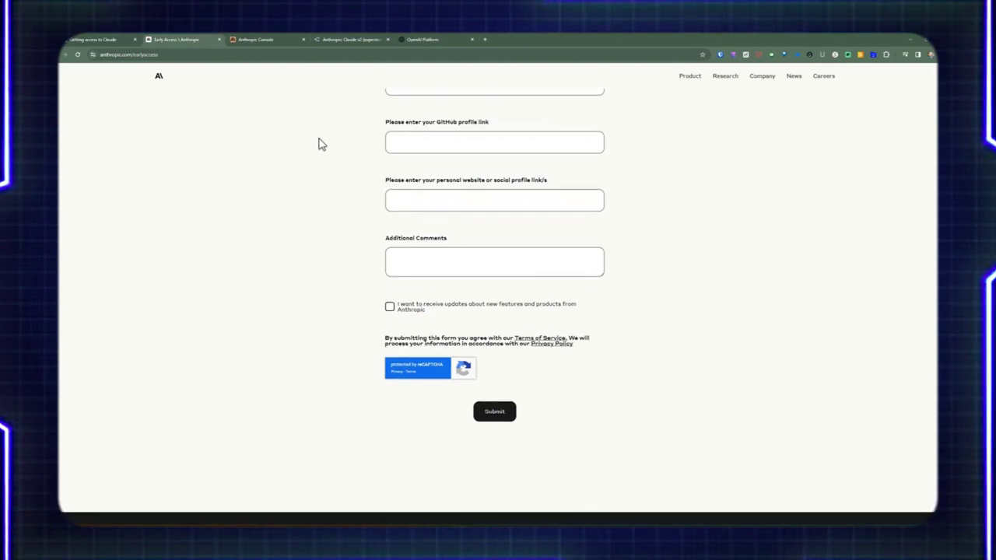
{"action": "scroll", "coordinate": [334, 167], "scroll_direction": "up", "scroll_amount": 5}
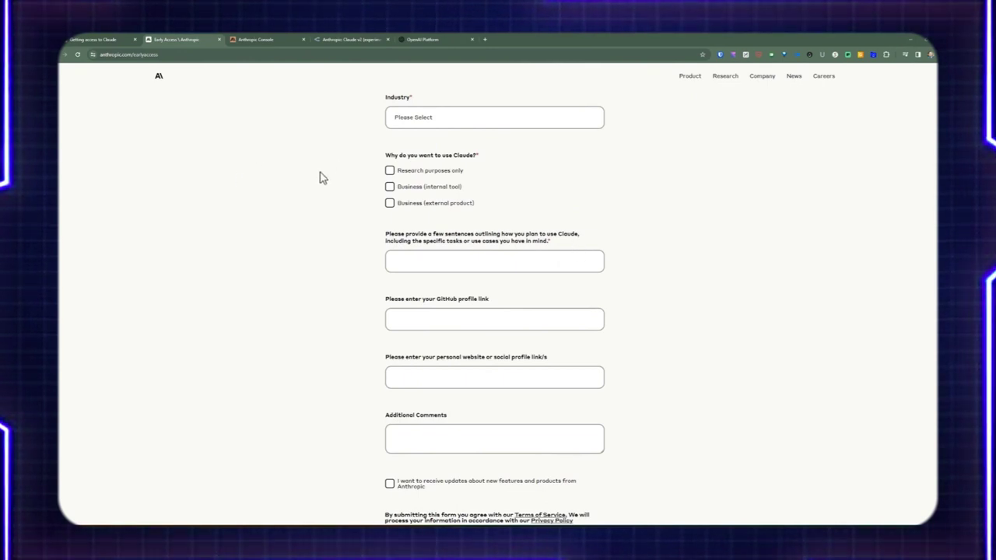
Step: Open the saved prompt "YouTube title and description" in the Anthropic Console workbench
{"action": "left_click", "coordinate": [256, 44]}
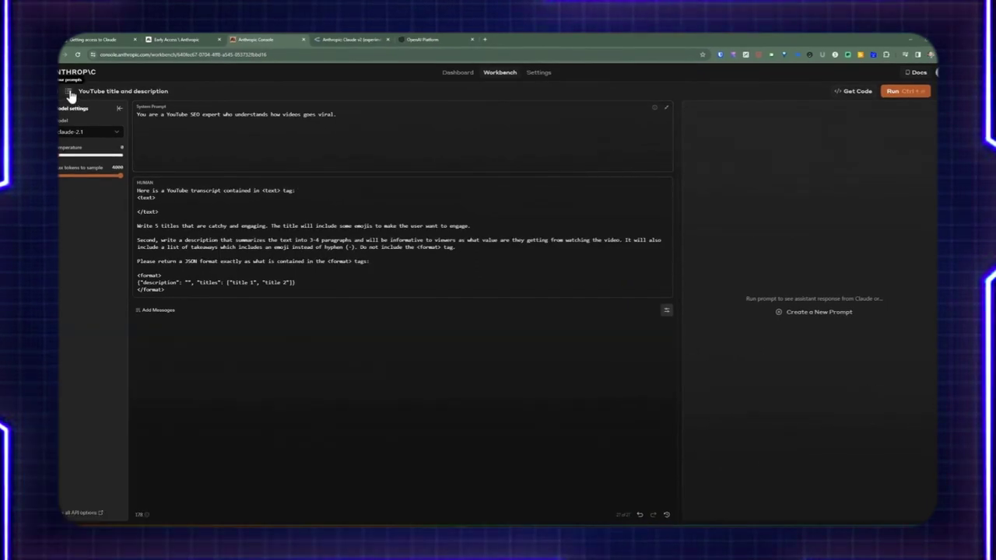
{"action": "left_click", "coordinate": [69, 91]}
{"action": "left_click", "coordinate": [125, 241]}
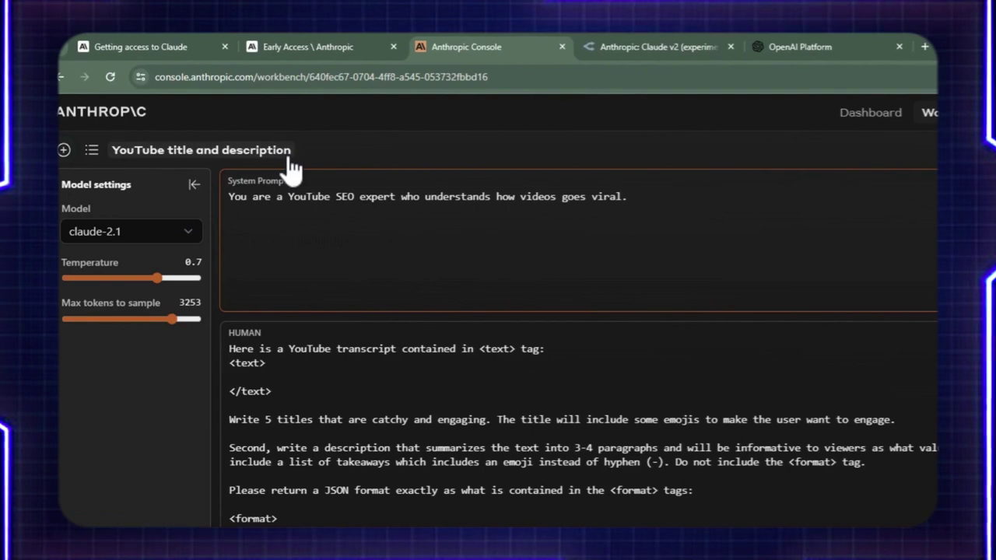
Step: Set the prompt's temperature to 0 and its max tokens to sample to 3165
{"action": "left_click_drag", "start_coordinate": [157, 278], "coordinate": [118, 278]}
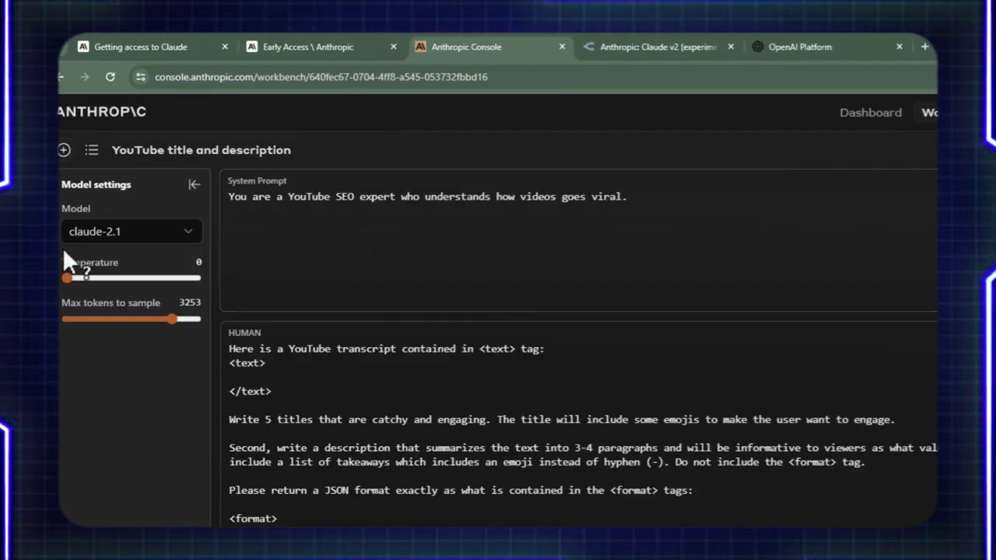
{"action": "mouse_move", "coordinate": [86, 297]}
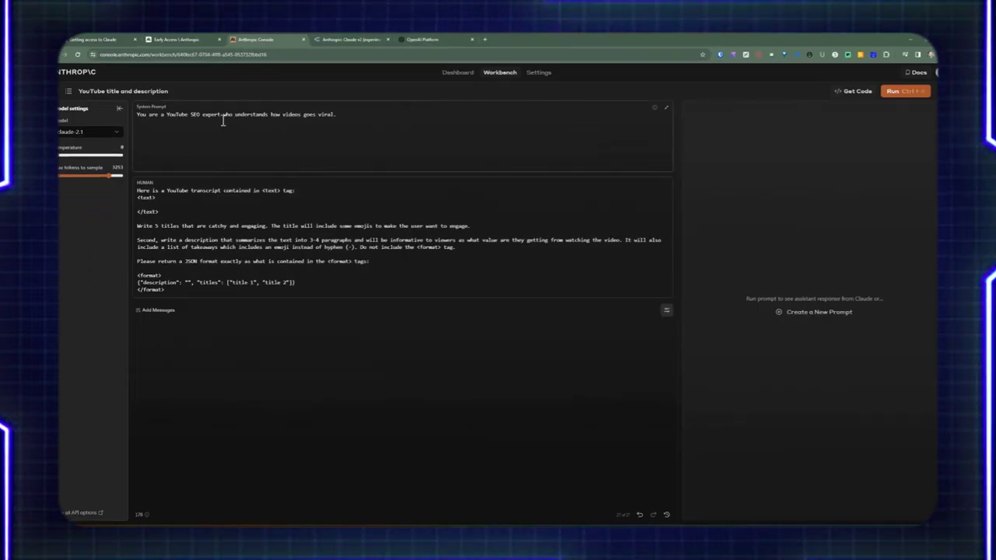
{"action": "left_click_drag", "start_coordinate": [109, 175], "coordinate": [81, 175]}
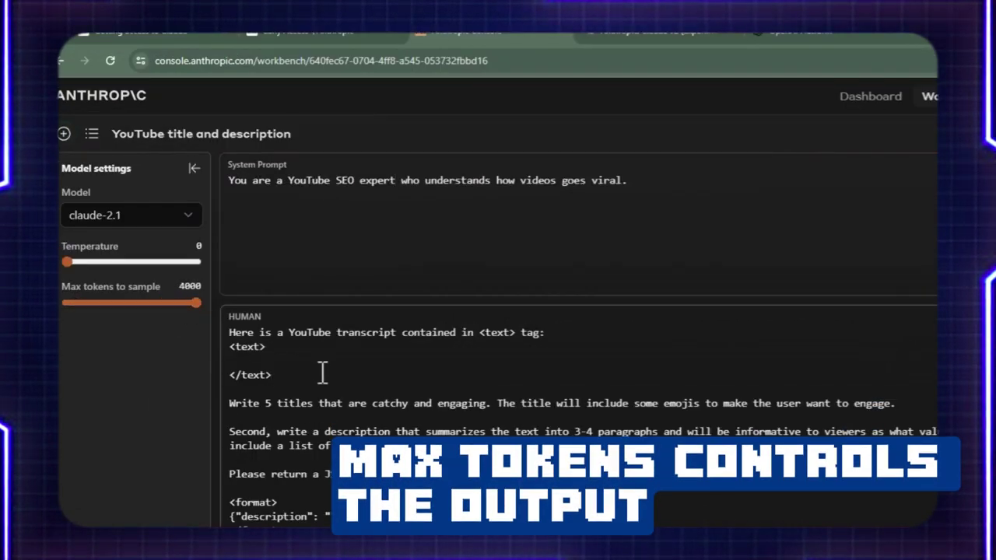
{"action": "left_click_drag", "start_coordinate": [193, 301], "coordinate": [75, 303]}
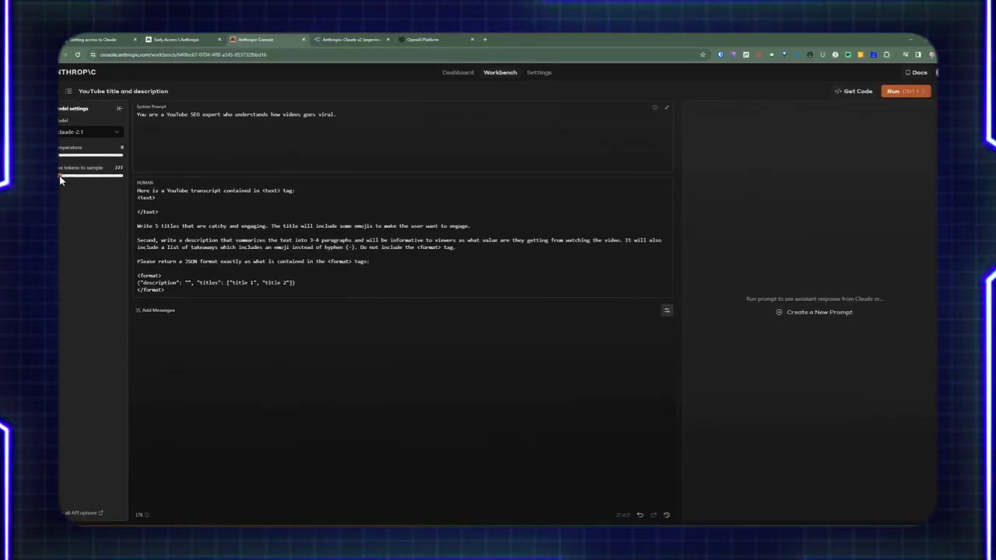
{"action": "left_click_drag", "start_coordinate": [61, 180], "coordinate": [107, 178]}
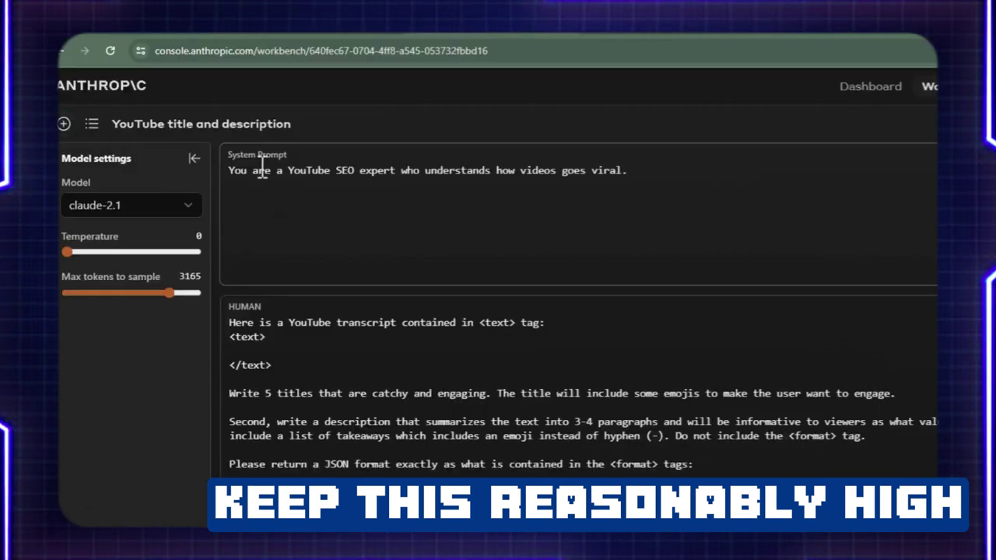
Step: Examine the system prompt that defines the YouTube SEO expert role
{"action": "left_click", "coordinate": [154, 114]}
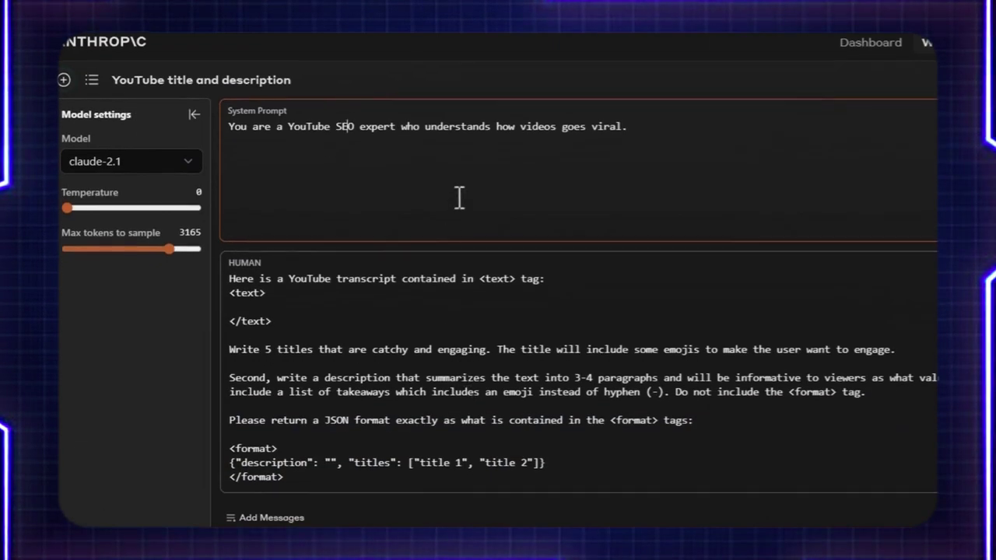
{"action": "left_click_drag", "start_coordinate": [632, 131], "coordinate": [232, 131]}
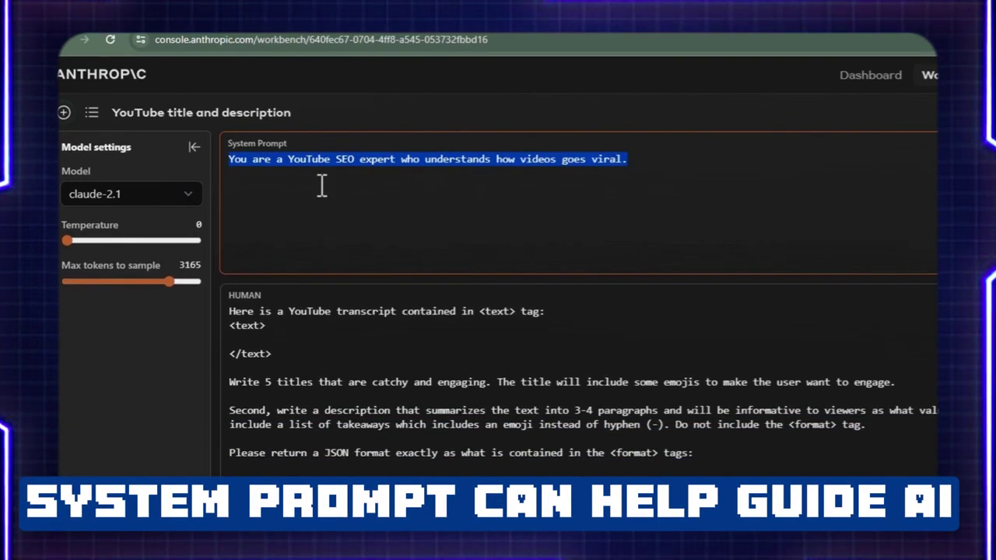
{"action": "left_click", "coordinate": [320, 185]}
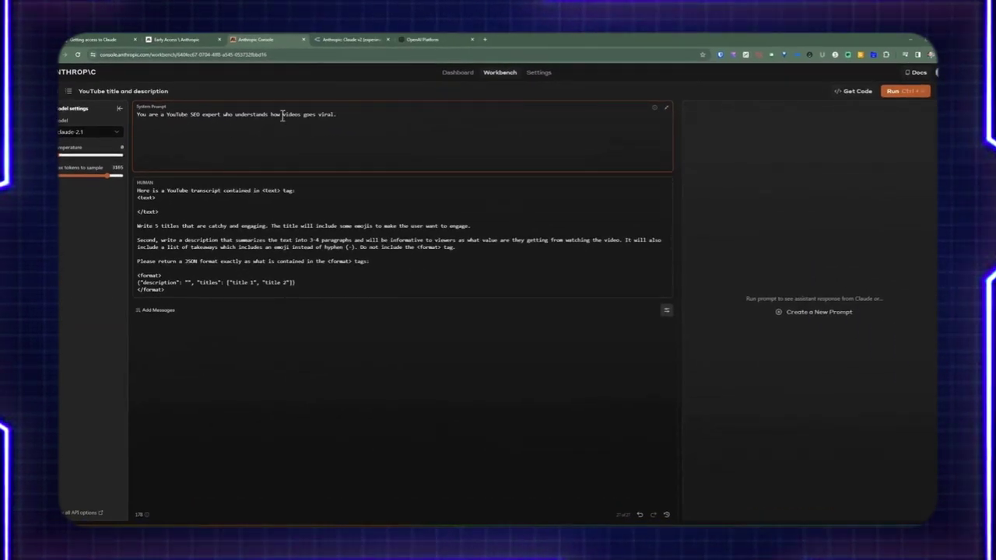
{"action": "triple_click", "coordinate": [313, 117]}
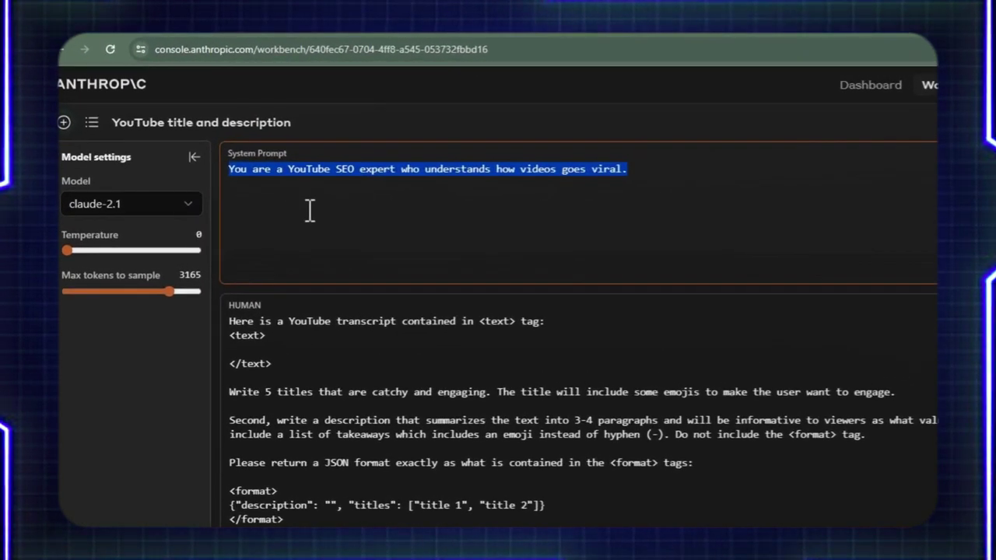
{"action": "left_click", "coordinate": [328, 172]}
Step: Examine the opening of the human prompt and the <text> tags that enclose the YouTube transcript
{"action": "left_click", "coordinate": [308, 358]}
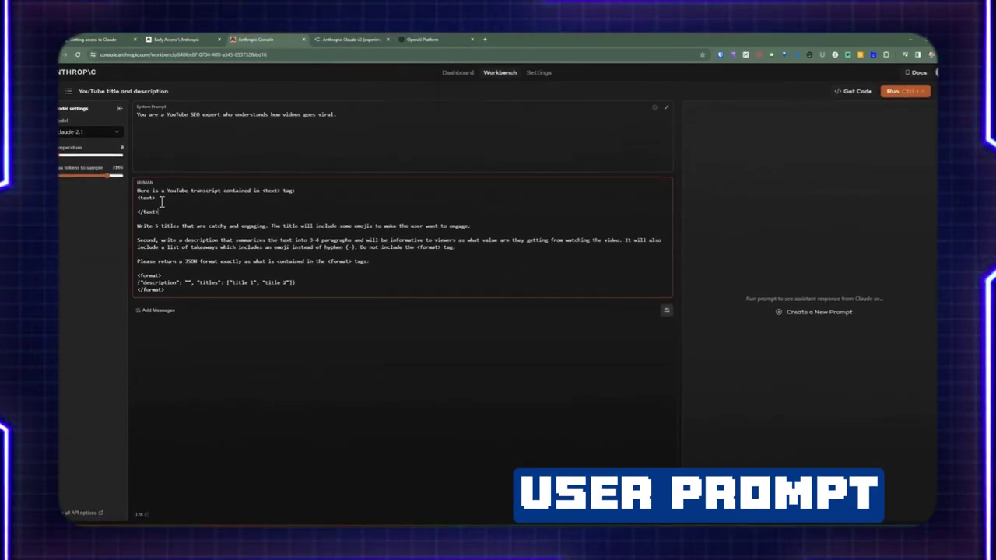
{"action": "left_click_drag", "start_coordinate": [173, 210], "coordinate": [129, 190]}
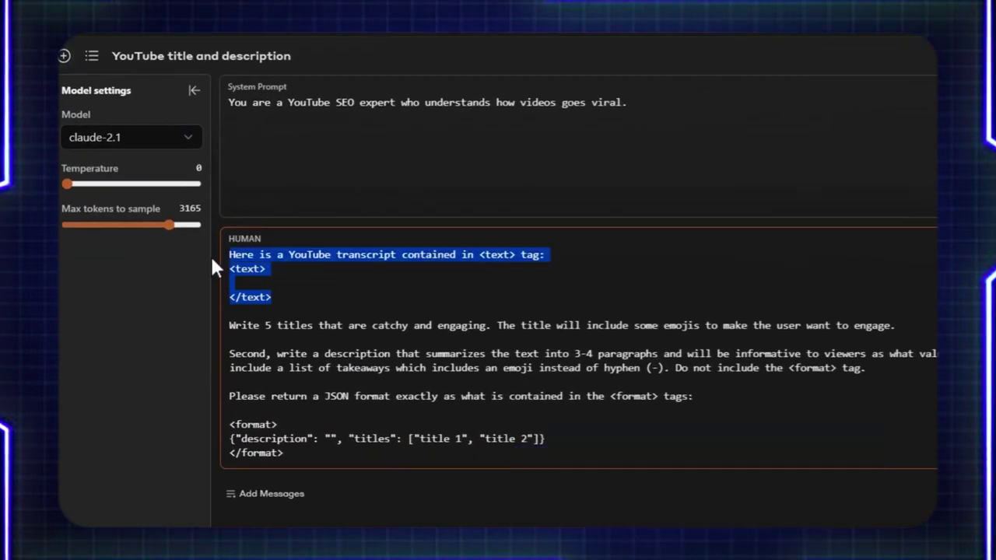
{"action": "left_click", "coordinate": [202, 206]}
{"action": "left_click_drag", "start_coordinate": [275, 275], "coordinate": [220, 271]}
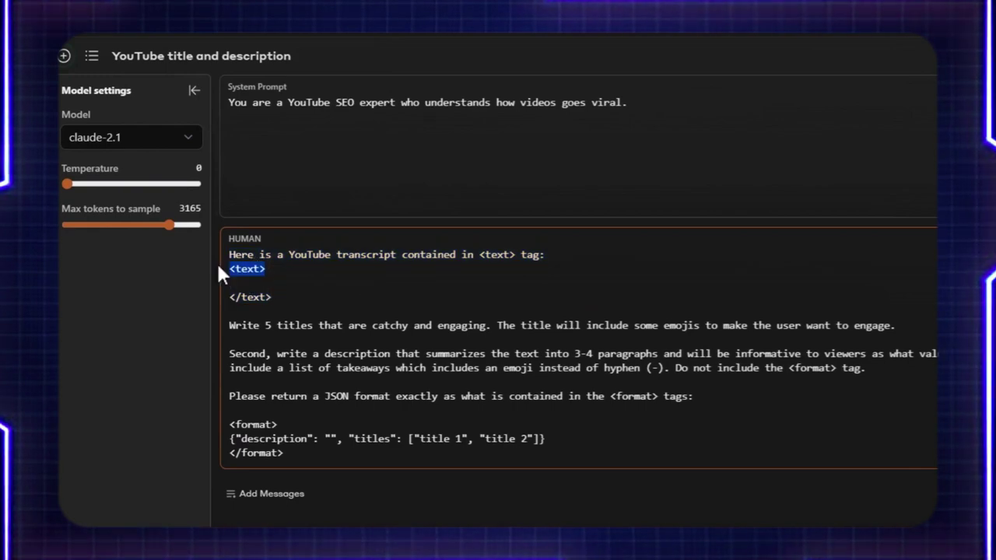
{"action": "left_click_drag", "start_coordinate": [298, 300], "coordinate": [239, 271]}
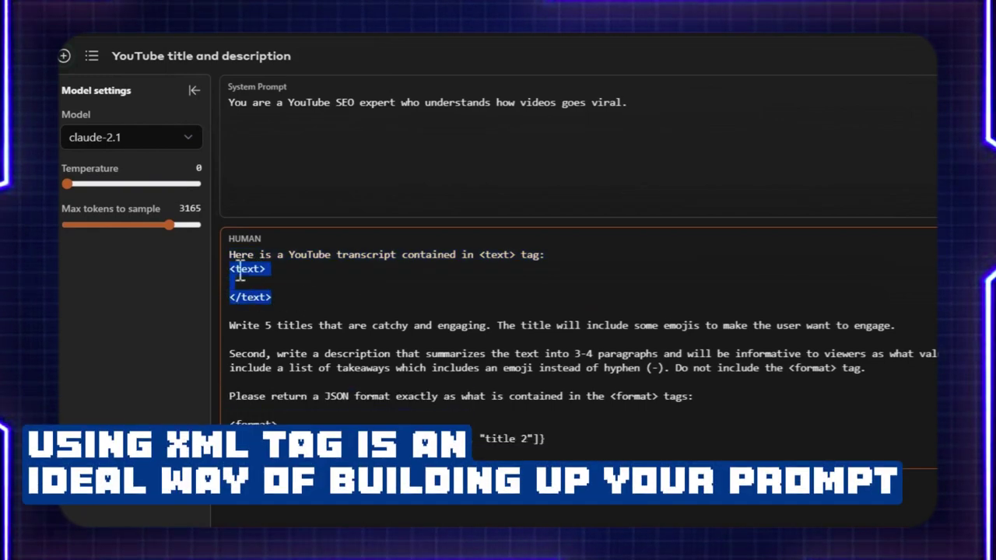
{"action": "left_click", "coordinate": [274, 282]}
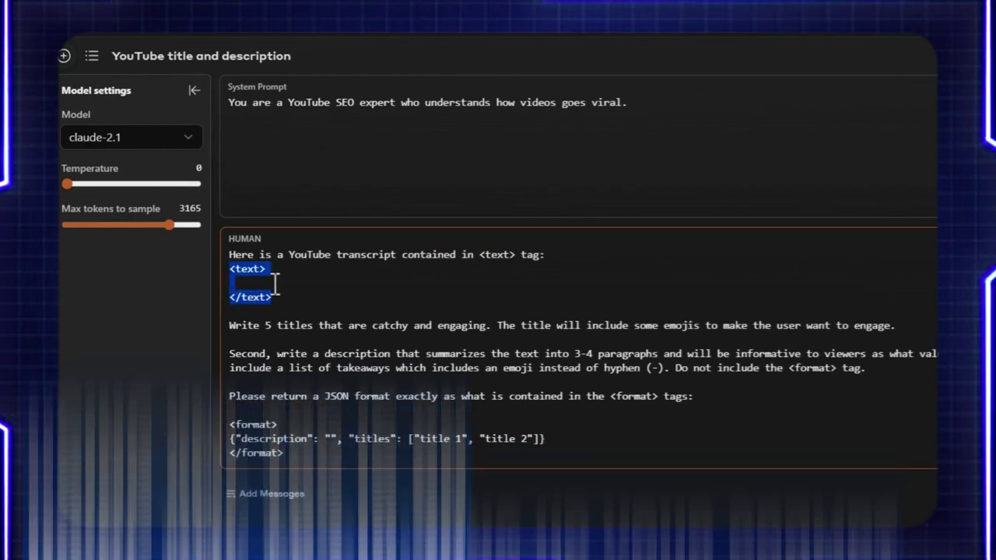
{"action": "left_click", "coordinate": [274, 282]}
{"action": "left_click_drag", "start_coordinate": [289, 300], "coordinate": [224, 269]}
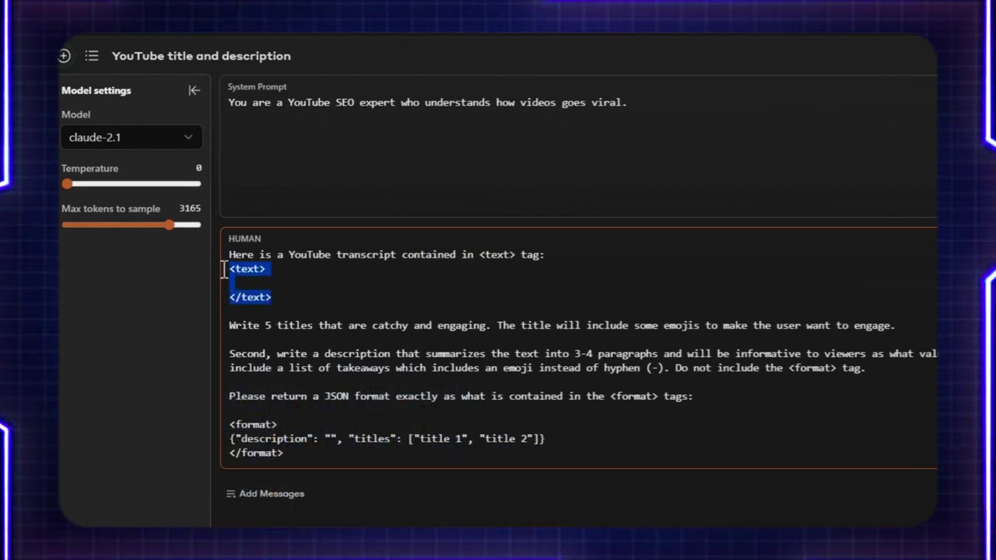
{"action": "left_click", "coordinate": [265, 284]}
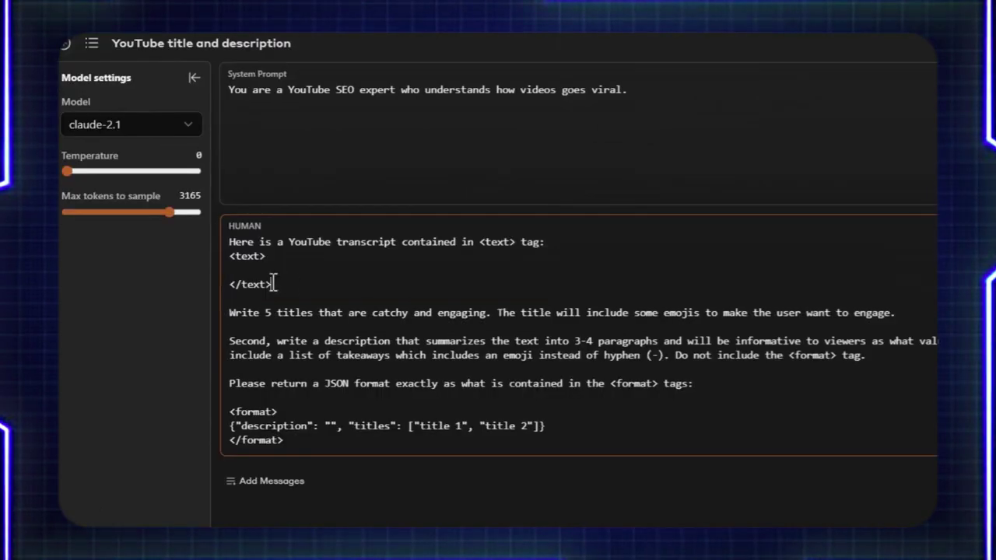
{"action": "left_click_drag", "start_coordinate": [273, 283], "coordinate": [217, 249]}
{"action": "left_click", "coordinate": [292, 267]}
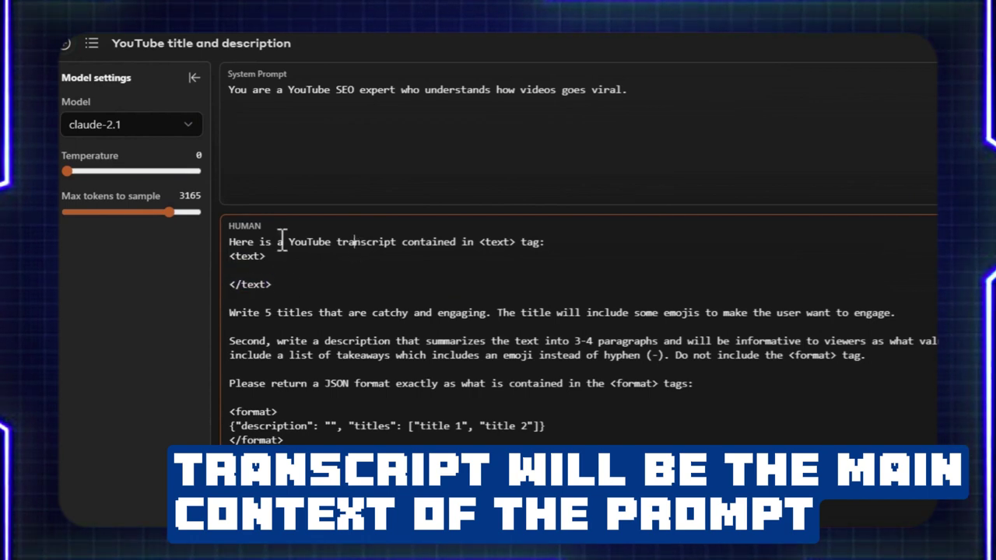
Step: Examine the human prompt's transcript reference and its instruction to write 5 catchy titles with emojis
{"action": "left_click_drag", "start_coordinate": [289, 242], "coordinate": [393, 242]}
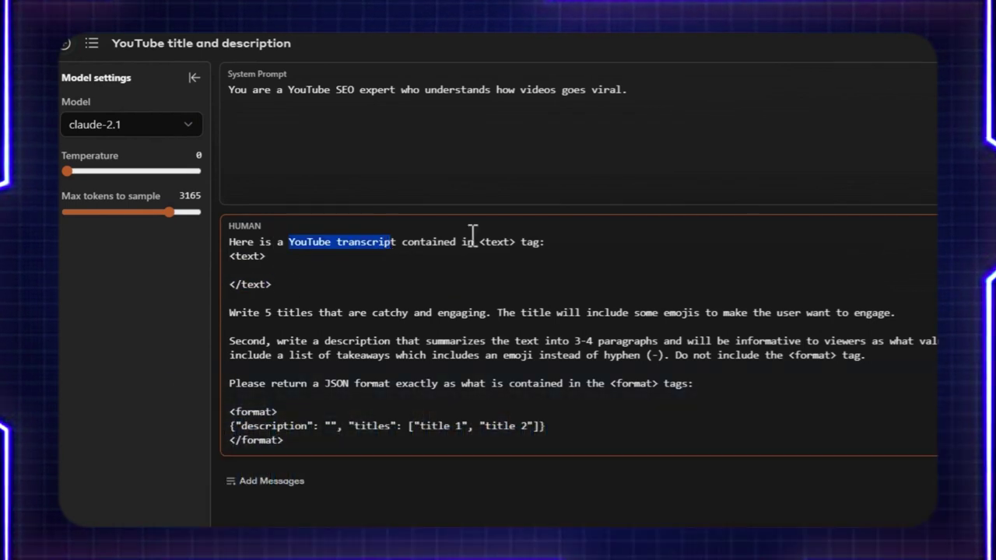
{"action": "left_click_drag", "start_coordinate": [479, 242], "coordinate": [515, 242]}
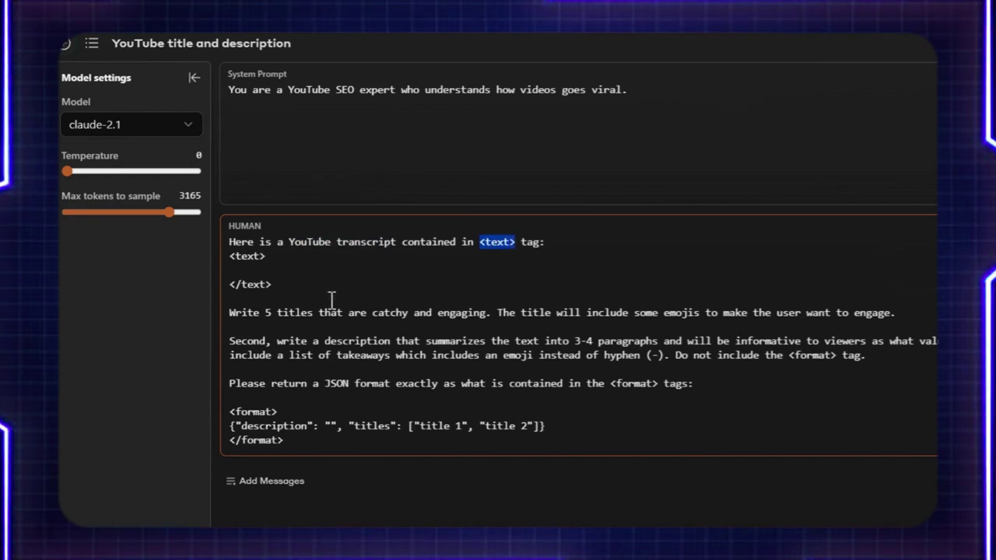
{"action": "double_click", "coordinate": [263, 315]}
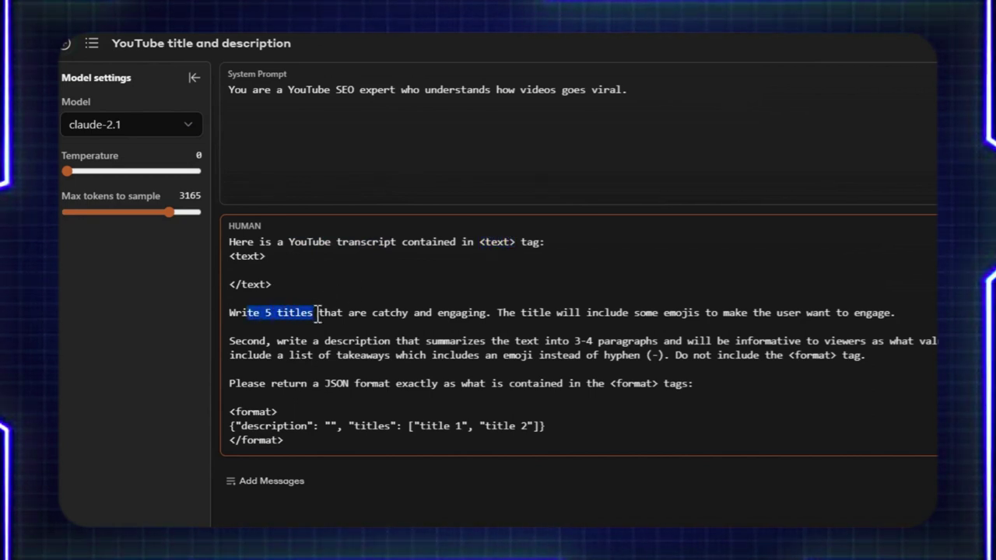
{"action": "left_click_drag", "start_coordinate": [317, 312], "coordinate": [842, 307]}
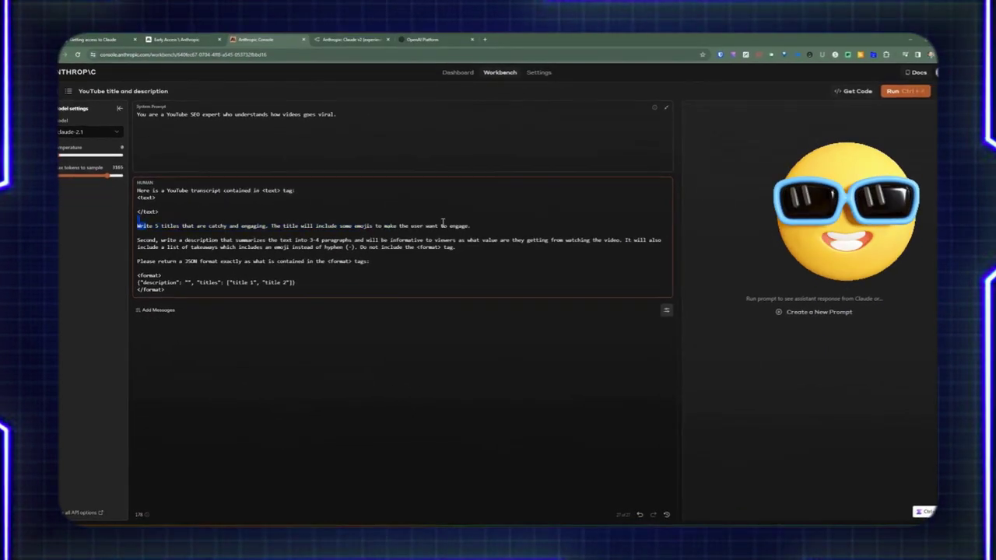
Step: Examine the human prompt's rules for emoji titles, a 3-4 paragraph description, a takeaways list and leaving out the <format> tag
{"action": "left_click_drag", "start_coordinate": [443, 223], "coordinate": [445, 224]}
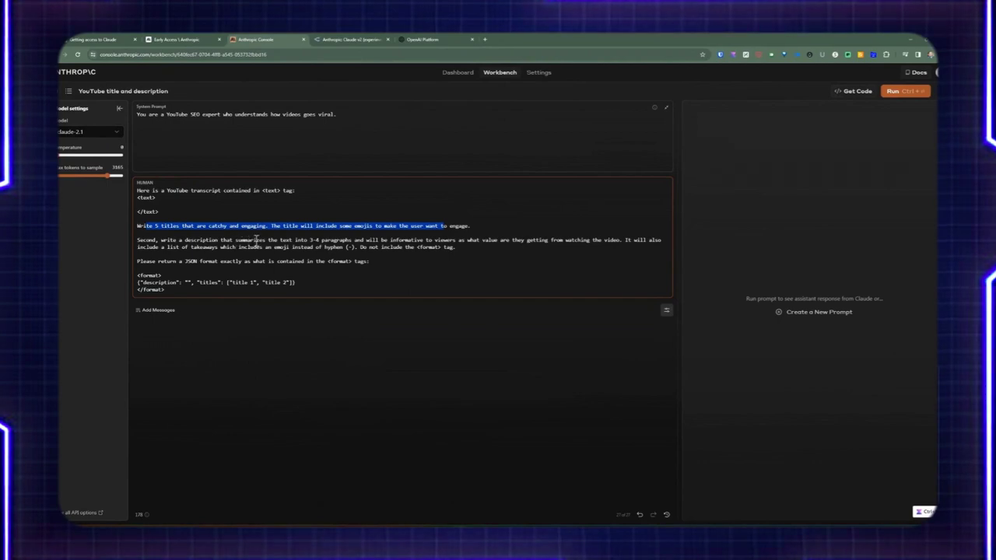
{"action": "left_click_drag", "start_coordinate": [310, 240], "coordinate": [319, 240]}
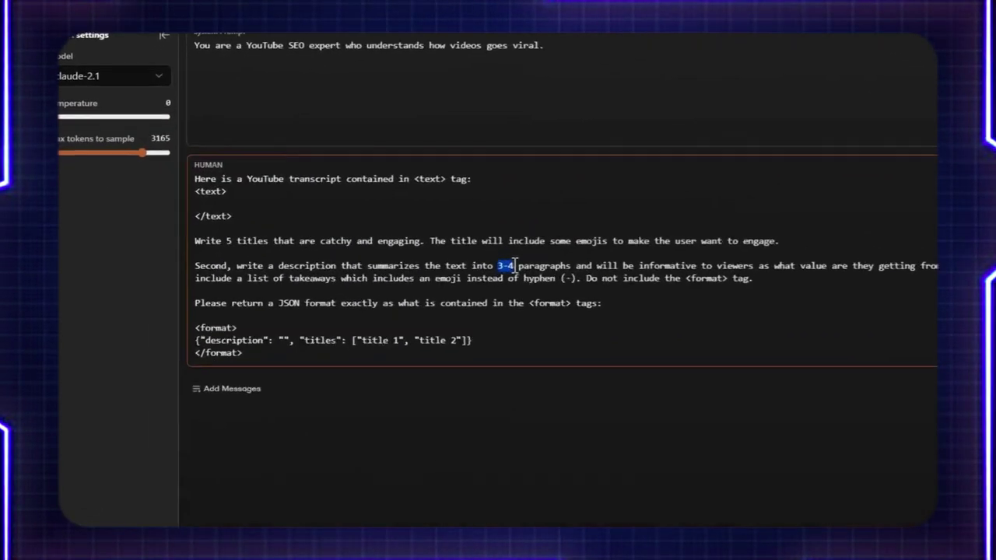
{"action": "left_click", "coordinate": [344, 243]}
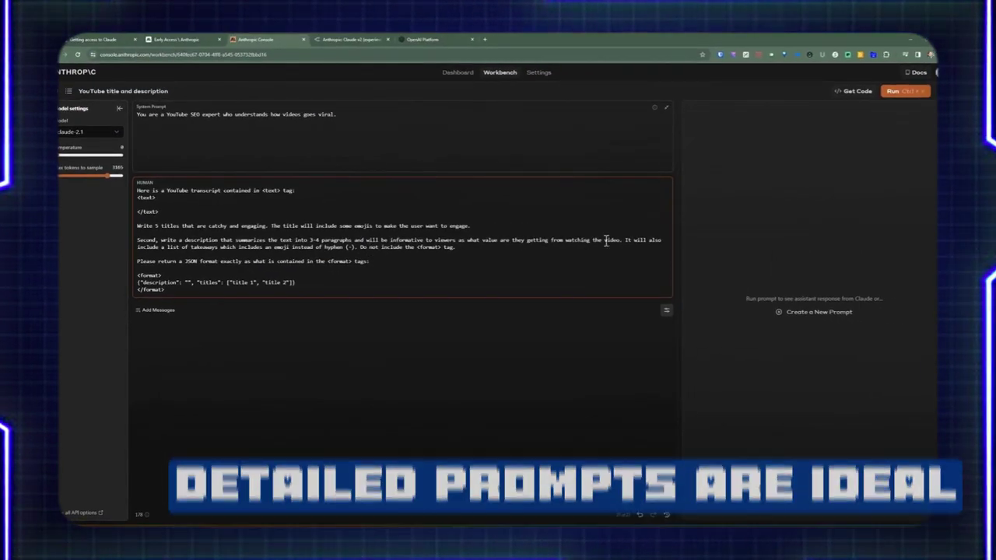
{"action": "left_click_drag", "start_coordinate": [149, 247], "coordinate": [352, 246]}
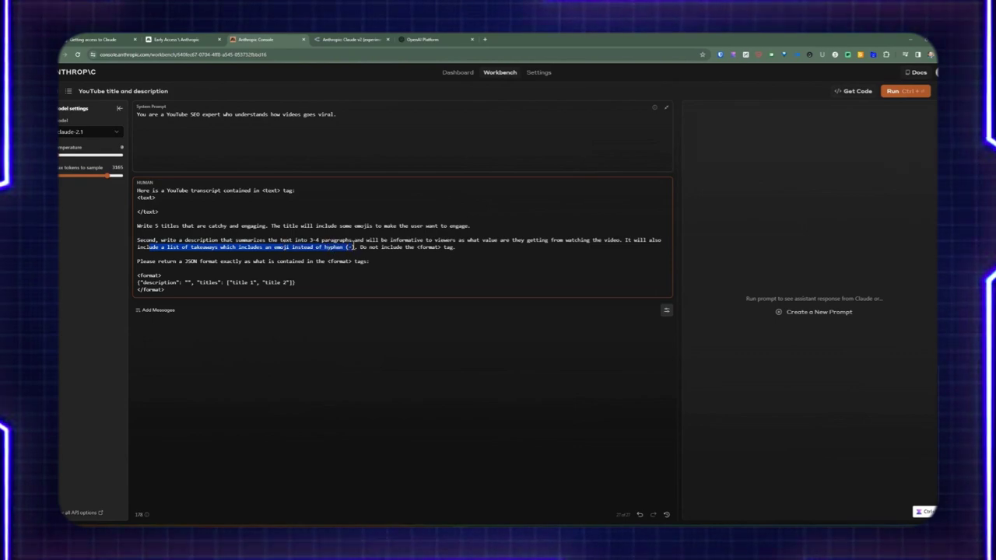
{"action": "left_click", "coordinate": [360, 246]}
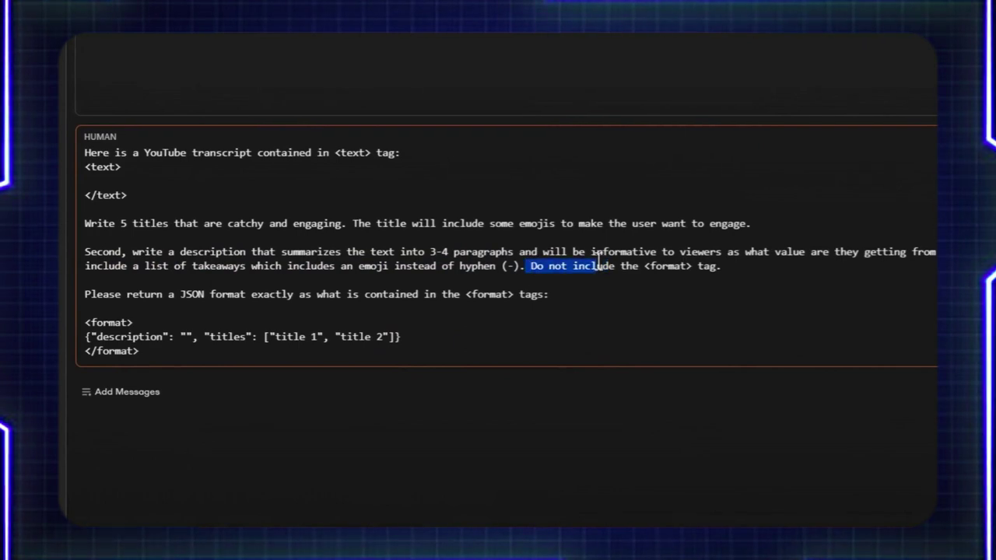
{"action": "left_click_drag", "start_coordinate": [599, 266], "coordinate": [725, 265]}
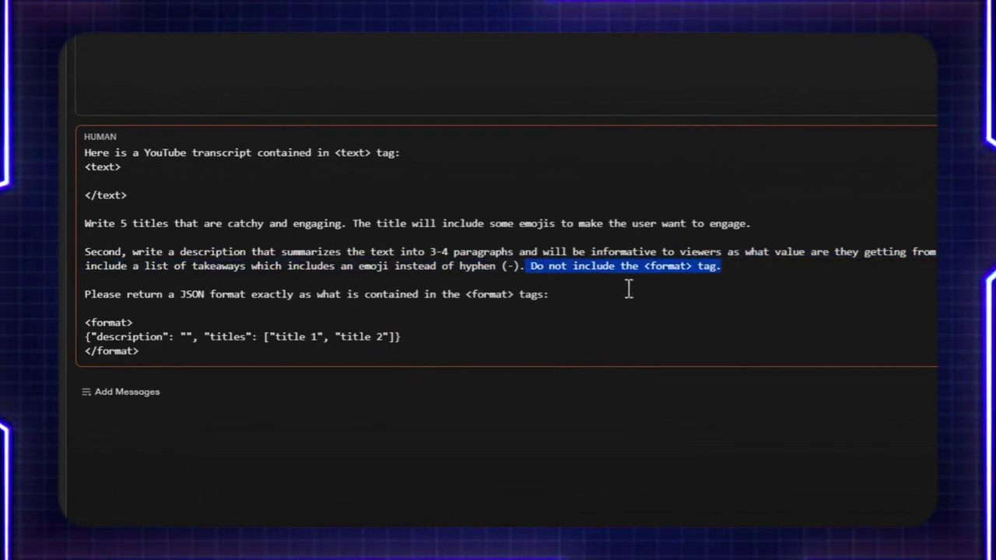
{"action": "left_click", "coordinate": [615, 291]}
Step: Examine the human prompt's JSON output request and the description and titles structure inside the <format> tags
{"action": "left_click_drag", "start_coordinate": [86, 294], "coordinate": [119, 292]}
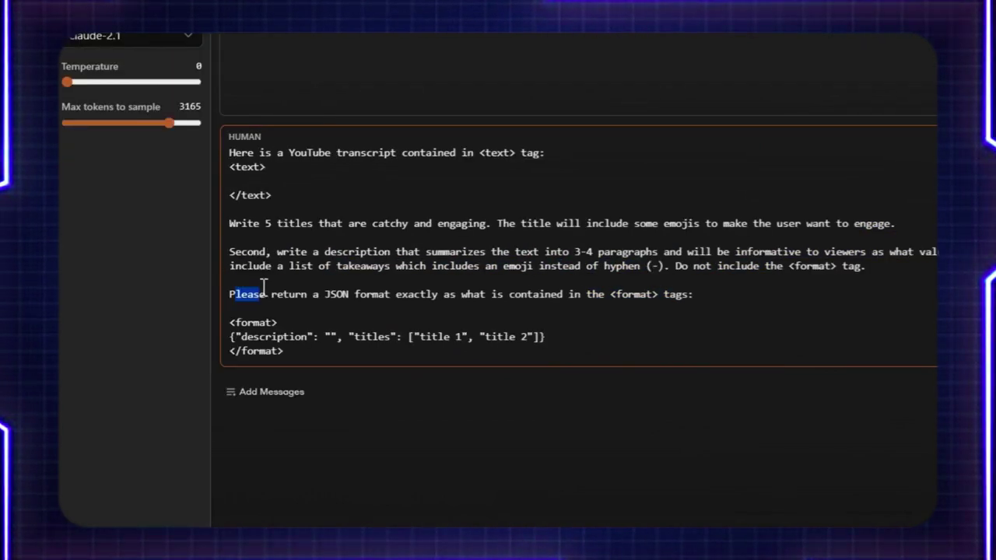
{"action": "left_click_drag", "start_coordinate": [264, 288], "coordinate": [487, 294]}
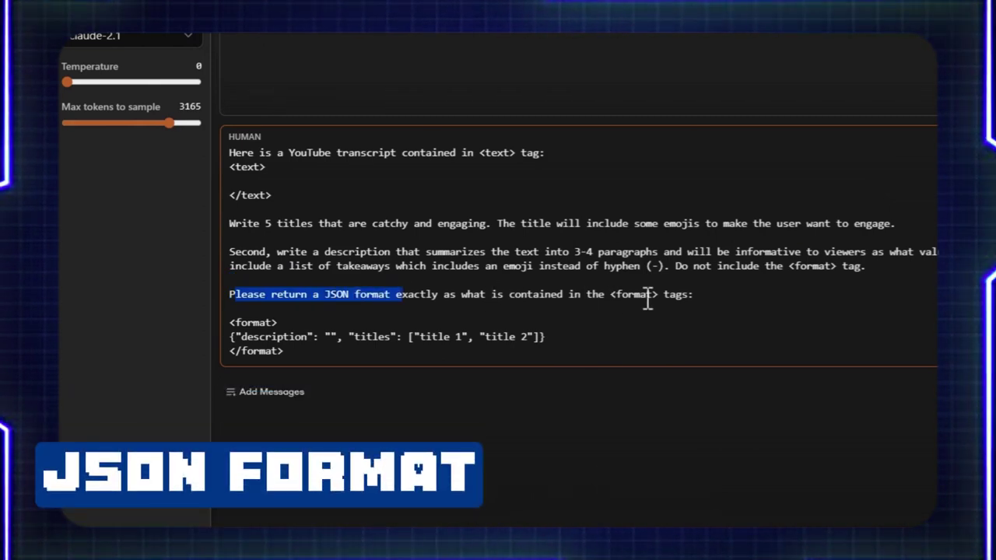
{"action": "double_click", "coordinate": [255, 322]}
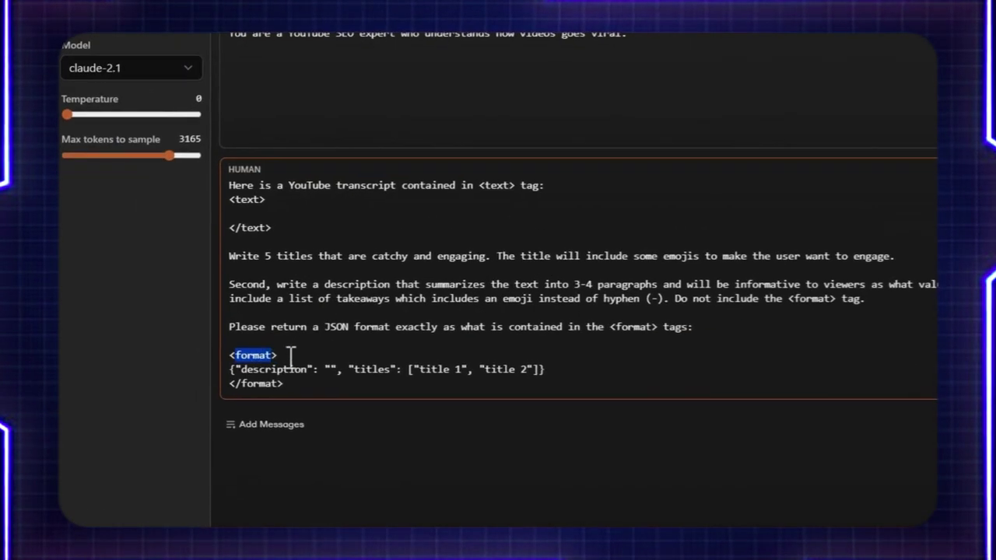
{"action": "left_click", "coordinate": [299, 354]}
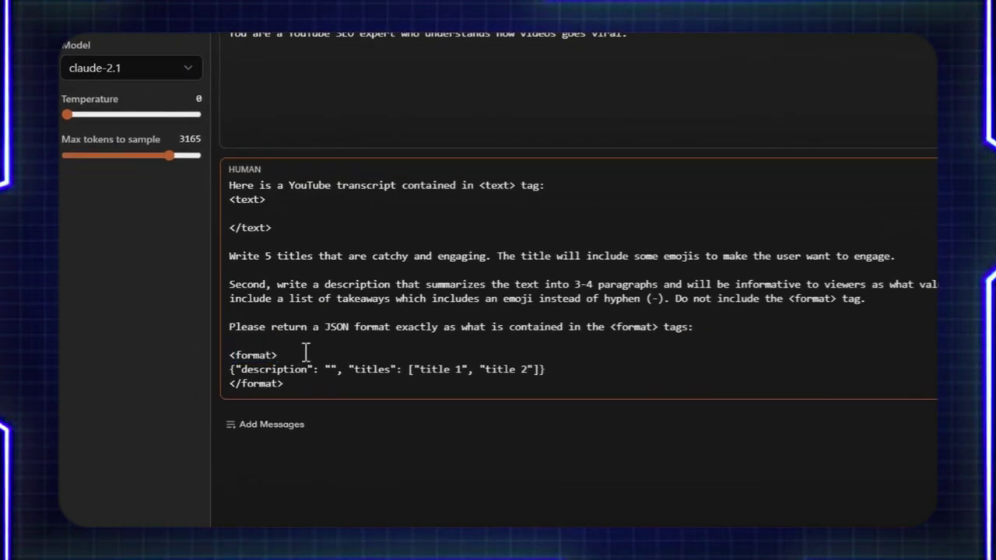
{"action": "triple_click", "coordinate": [306, 353]}
{"action": "left_click", "coordinate": [288, 380]}
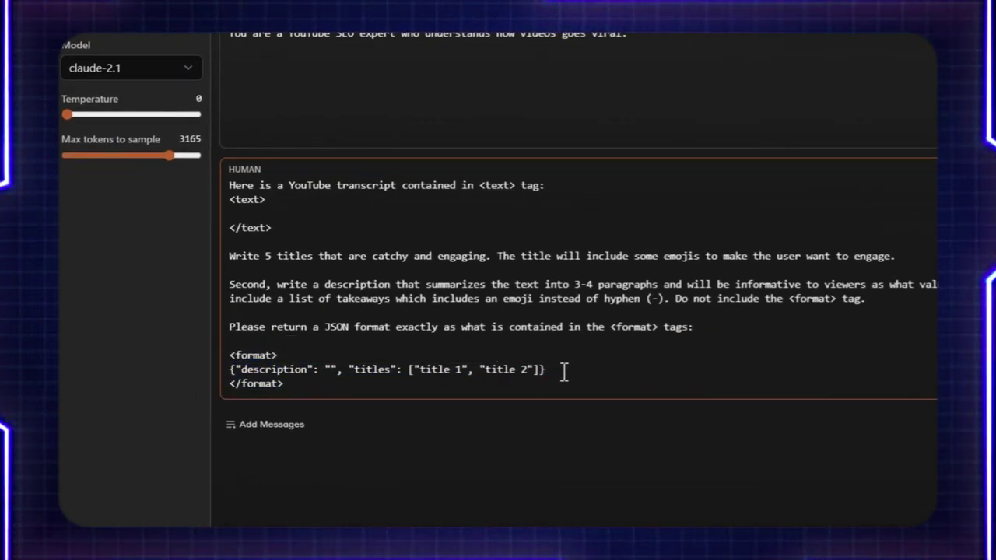
{"action": "left_click_drag", "start_coordinate": [563, 371], "coordinate": [230, 369]}
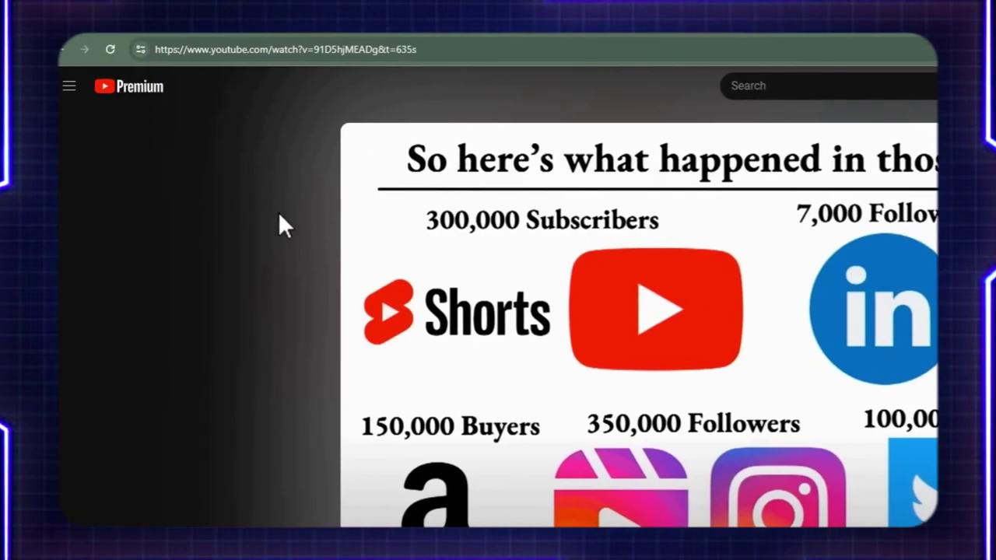
Step: On YouTube, show the transcript of "55 Minutes of Social Media Content Strategy for Entrepreneurs" and copy it in full
{"action": "scroll", "coordinate": [271, 216], "scroll_direction": "down", "scroll_amount": 10}
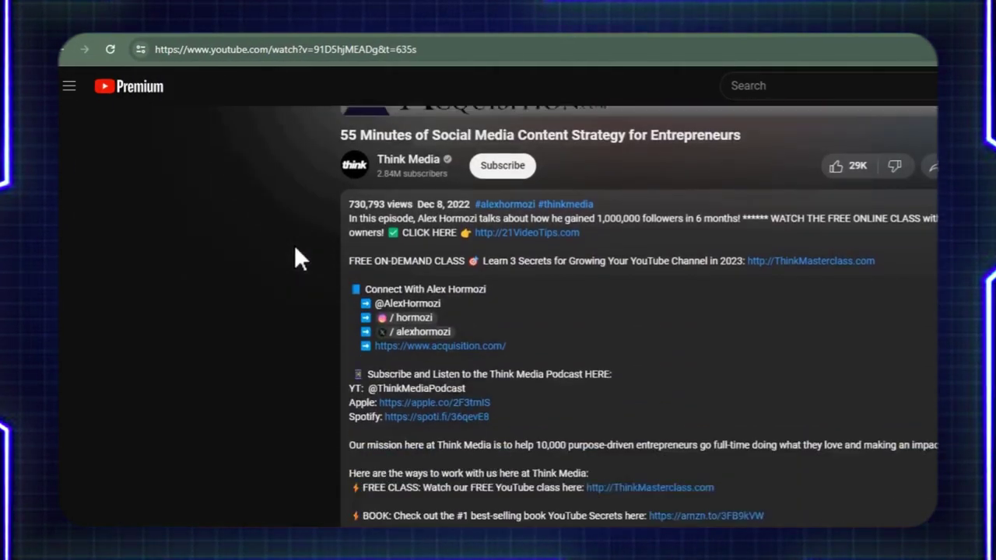
{"action": "key", "text": "ctrl+minus"}
{"action": "scroll", "coordinate": [183, 170], "scroll_direction": "up", "scroll_amount": 5}
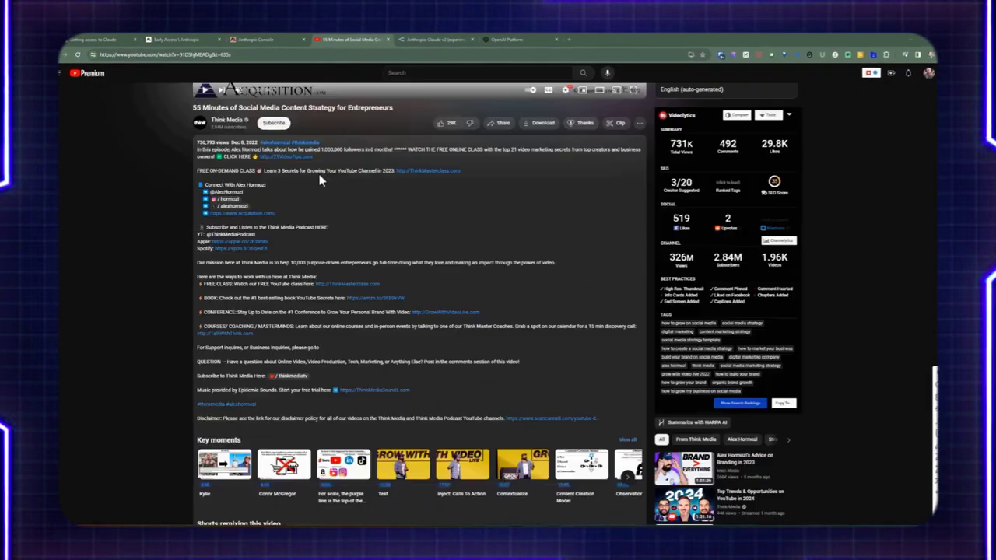
{"action": "scroll", "coordinate": [270, 164], "scroll_direction": "down", "scroll_amount": 8}
{"action": "scroll", "coordinate": [268, 168], "scroll_direction": "down", "scroll_amount": 2}
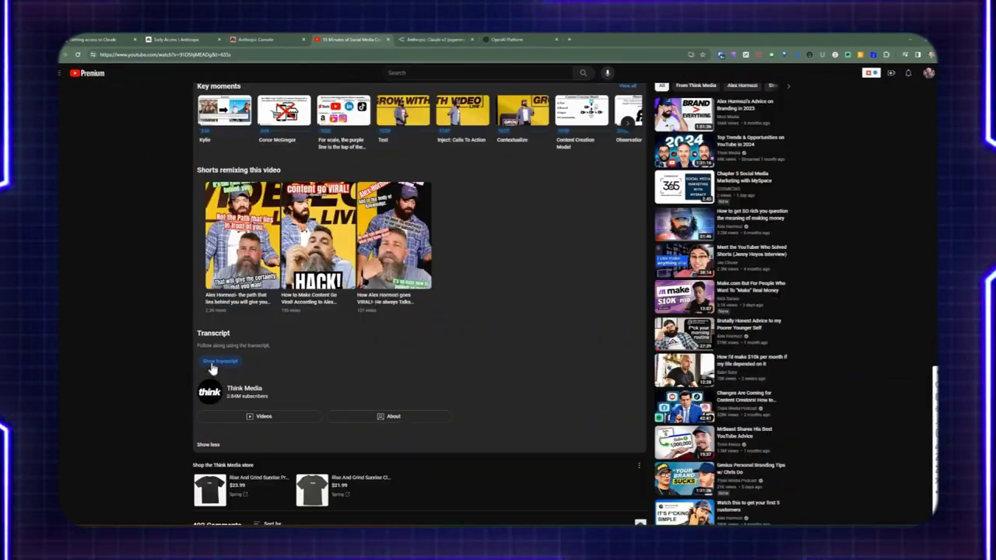
{"action": "left_click", "coordinate": [211, 369]}
{"action": "key", "text": "ctrl+a"}
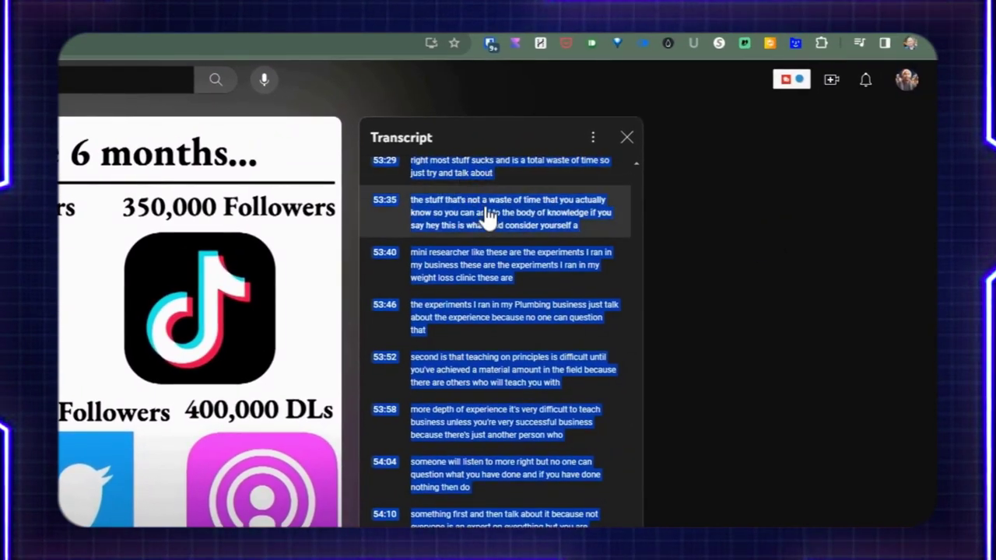
{"action": "right_click", "coordinate": [516, 204]}
{"action": "left_click", "coordinate": [535, 218]}
Step: Back in the Anthropic Console, paste the transcript between the <text> tags of the human prompt and run the prompt
{"action": "left_click", "coordinate": [257, 47]}
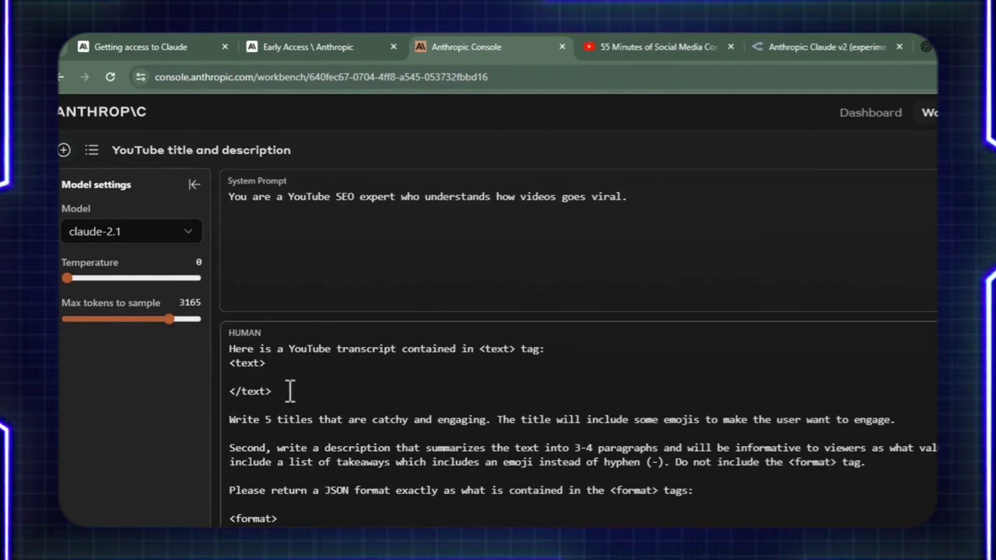
{"action": "left_click_drag", "start_coordinate": [289, 391], "coordinate": [203, 378]}
{"action": "left_click", "coordinate": [278, 375]}
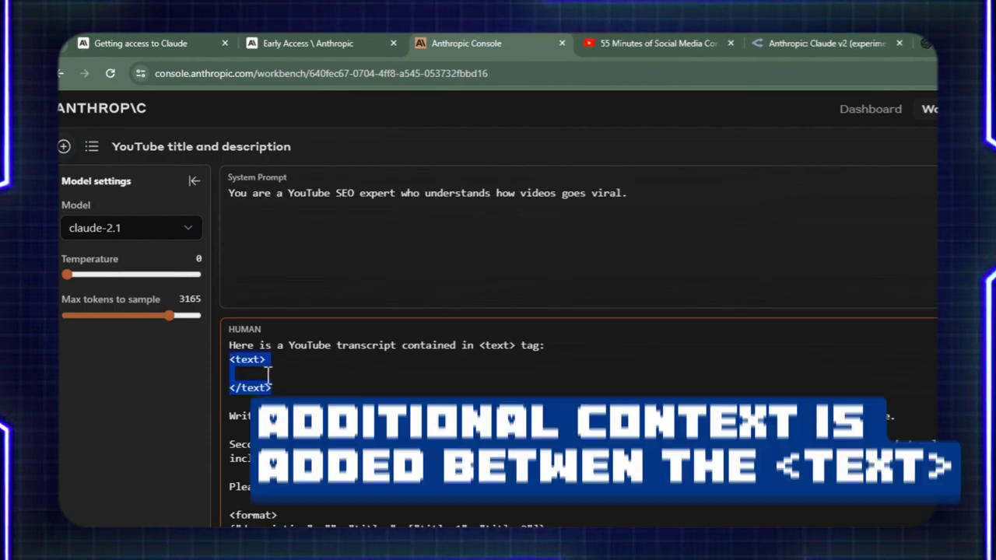
{"action": "left_click", "coordinate": [267, 375]}
{"action": "key", "text": "ctrl+v"}
{"action": "scroll", "coordinate": [669, 418], "scroll_direction": "down", "scroll_amount": 20}
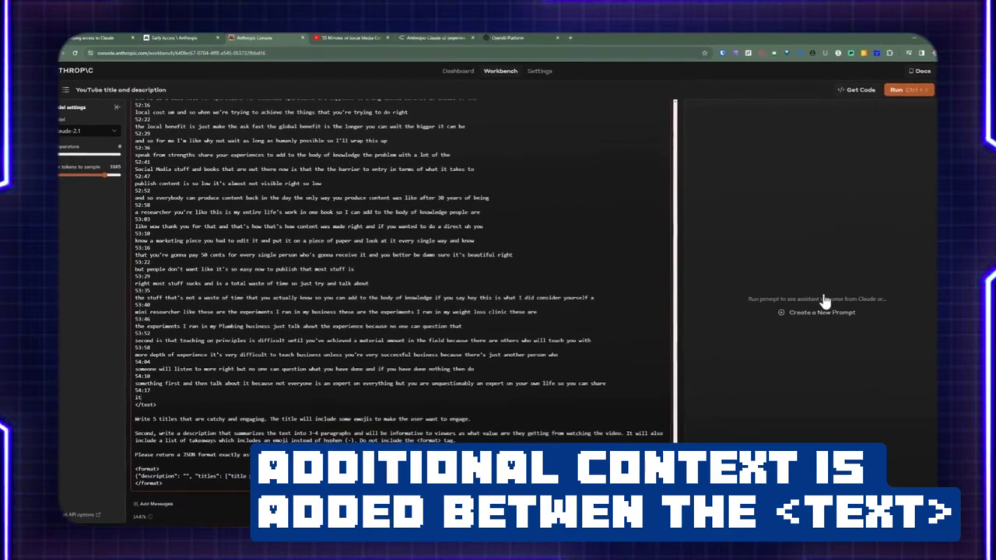
{"action": "left_click", "coordinate": [906, 93]}
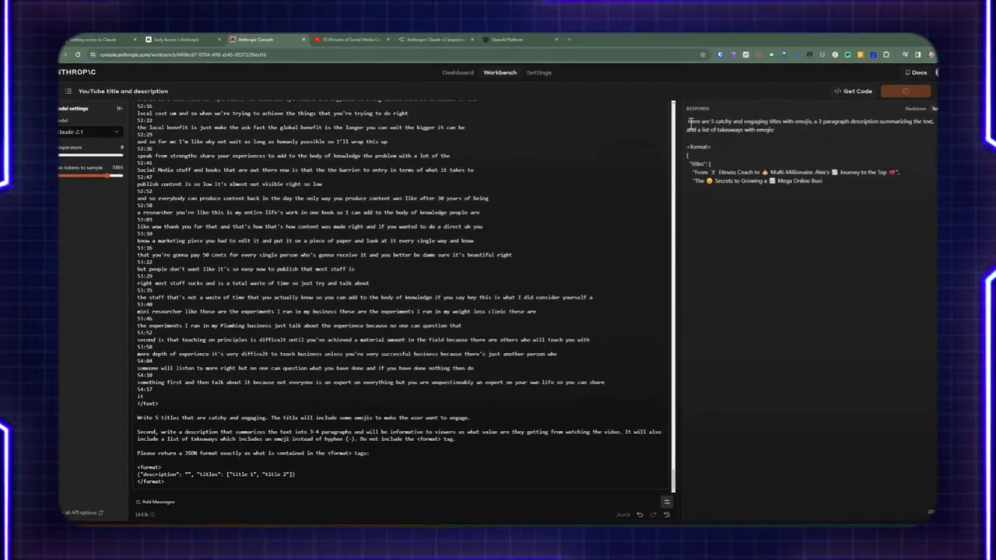
Step: Examine the response's titles, description, line-break characters and surrounding <format> tags
{"action": "left_click", "coordinate": [783, 129]}
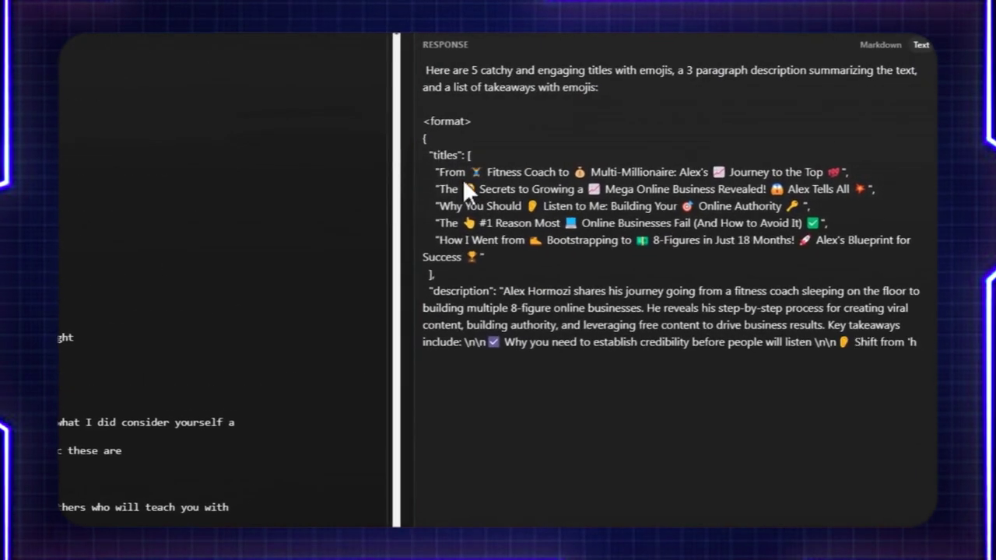
{"action": "left_click_drag", "start_coordinate": [506, 292], "coordinate": [536, 284]}
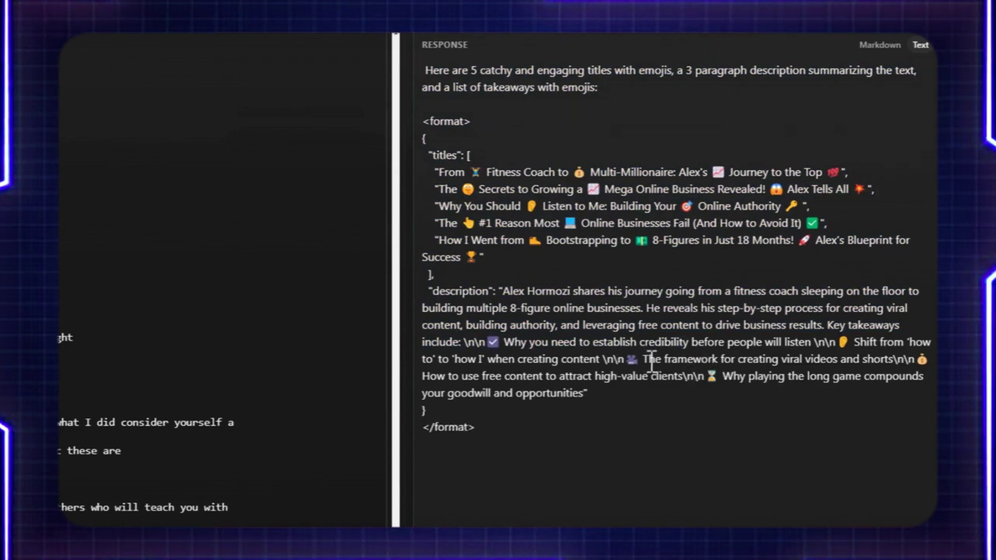
{"action": "left_click_drag", "start_coordinate": [605, 362], "coordinate": [602, 362]}
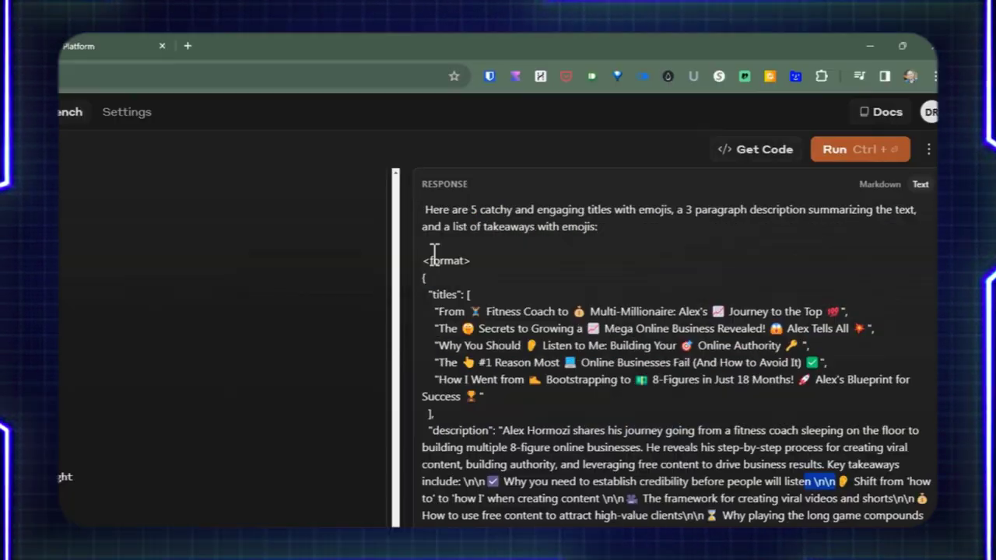
{"action": "left_click_drag", "start_coordinate": [429, 121], "coordinate": [498, 124]}
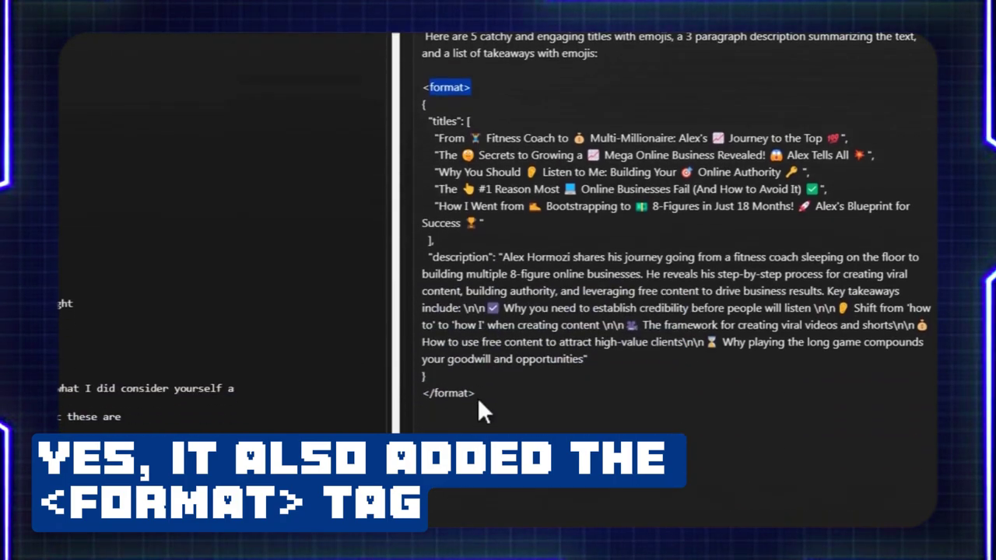
{"action": "left_click", "coordinate": [478, 158]}
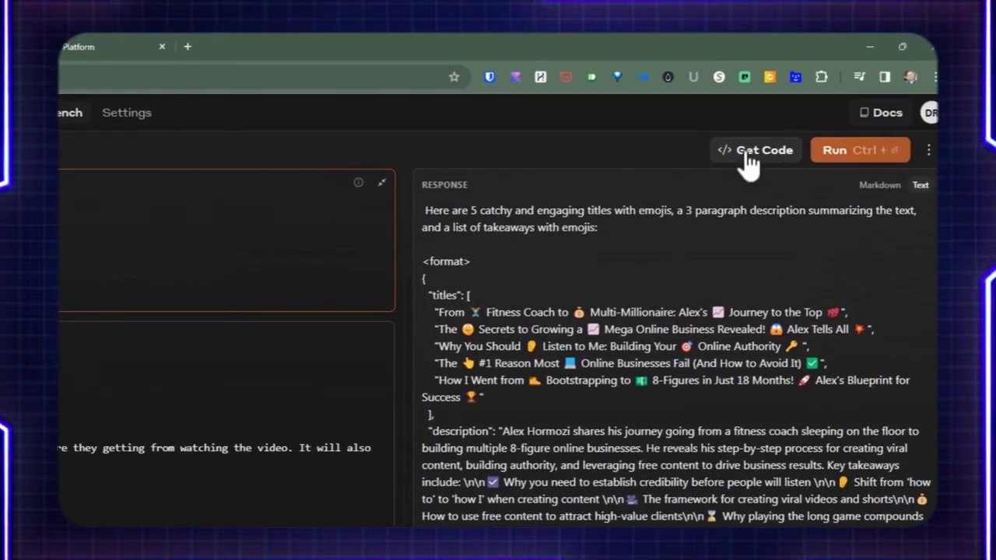
Step: Open the Claude API code for the prompt and compare its Typescript and Python versions
{"action": "left_click", "coordinate": [747, 152]}
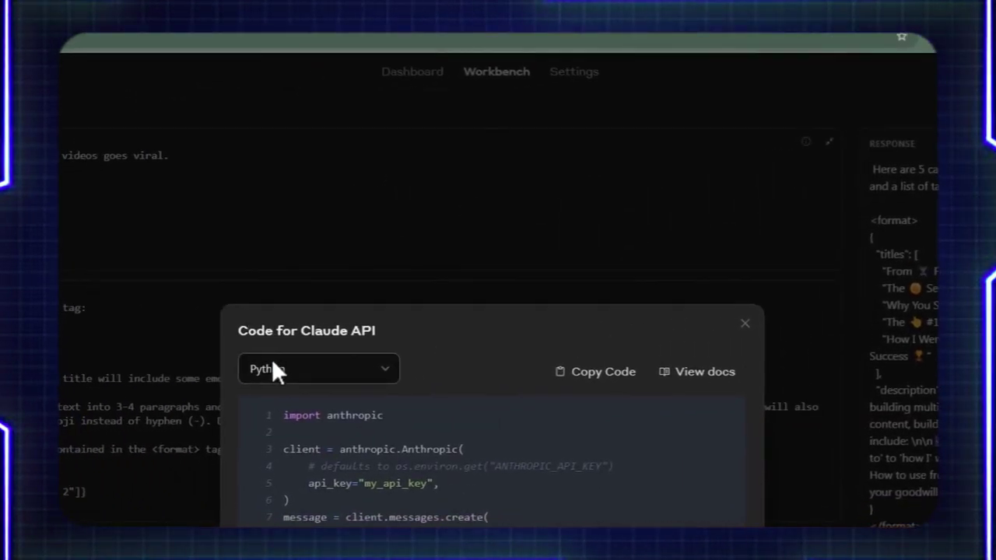
{"action": "left_click", "coordinate": [271, 360]}
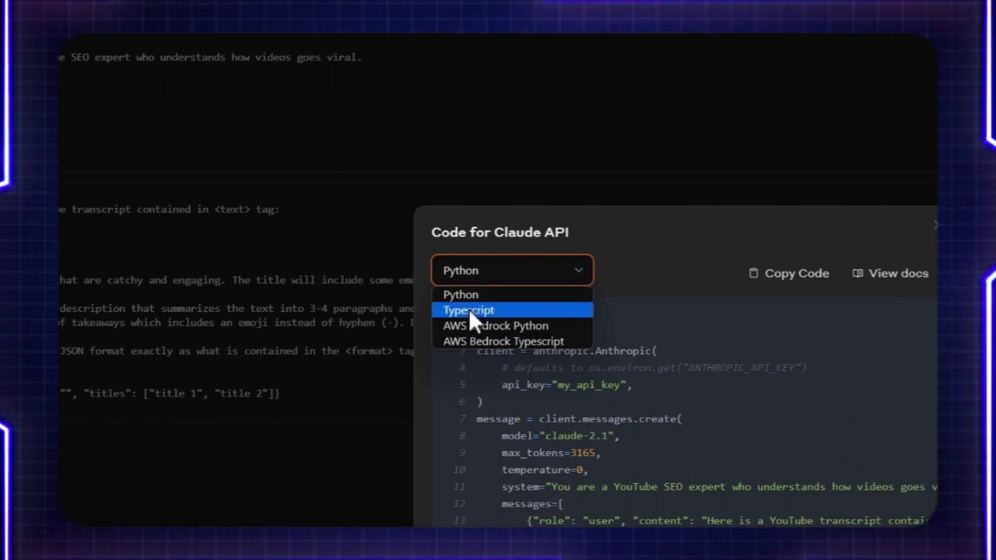
{"action": "left_click", "coordinate": [468, 308]}
{"action": "left_click", "coordinate": [477, 265]}
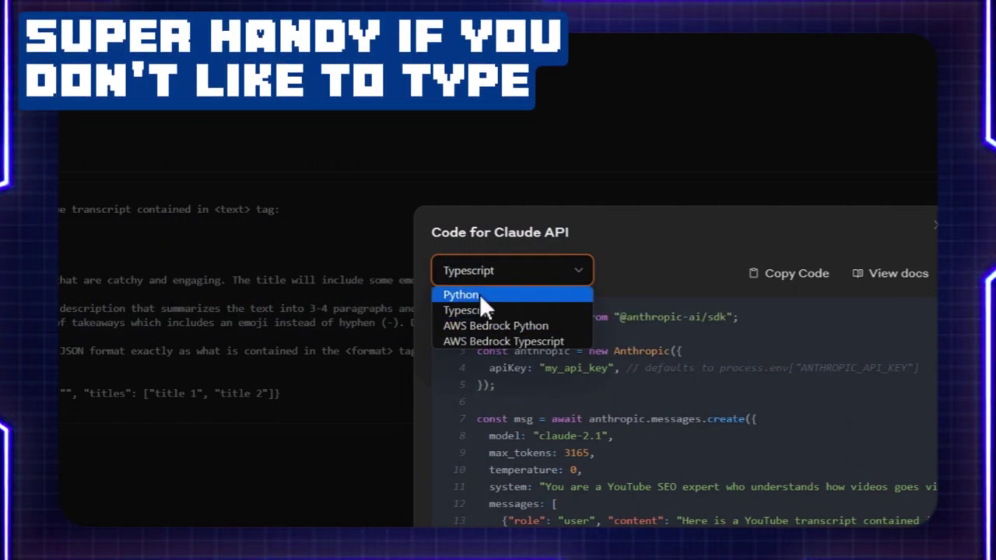
{"action": "left_click", "coordinate": [480, 293]}
{"action": "left_click", "coordinate": [483, 281]}
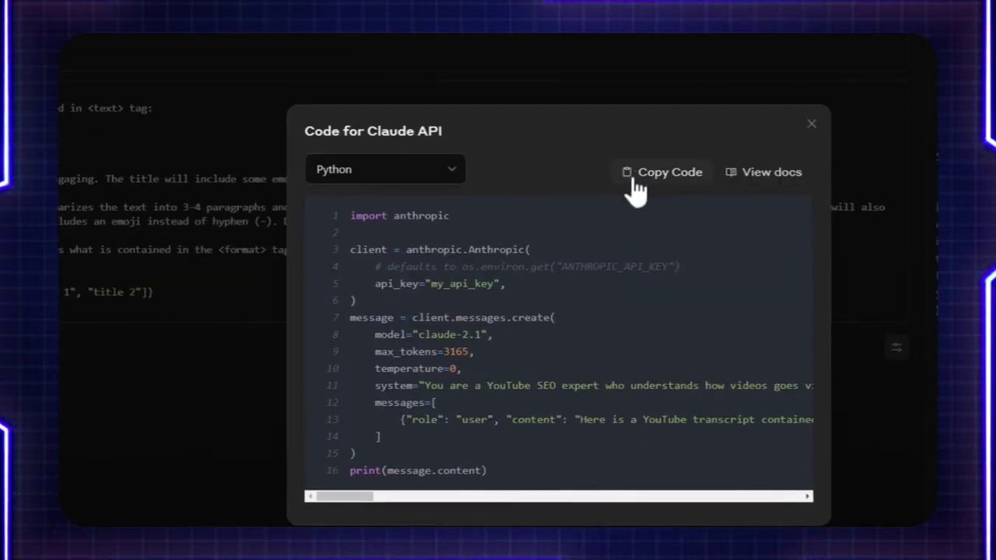
Step: Display the Typescript version of the API code and examine its model, max_tokens, temperature, system and messages parameters
{"action": "left_click", "coordinate": [408, 162]}
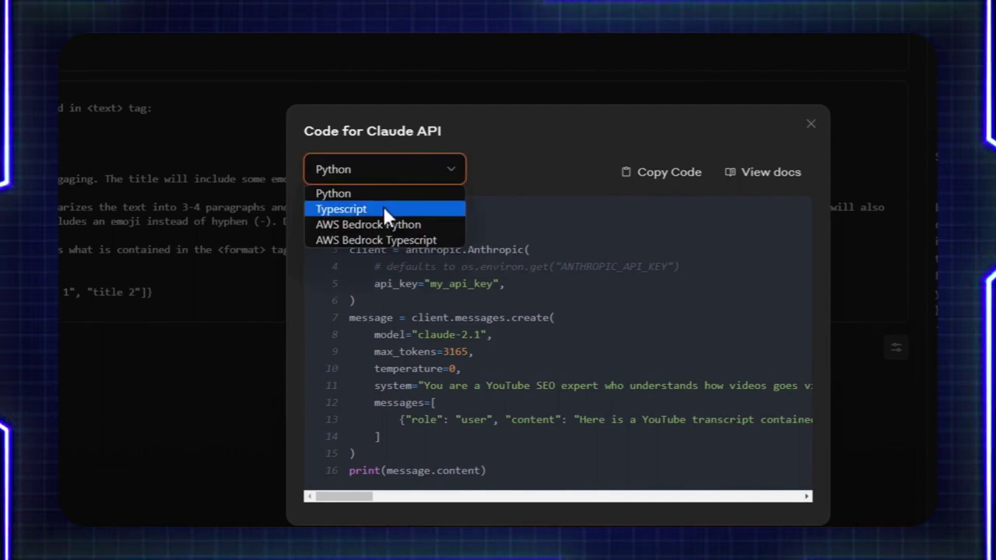
{"action": "left_click", "coordinate": [383, 207]}
{"action": "left_click_drag", "start_coordinate": [352, 318], "coordinate": [362, 352]}
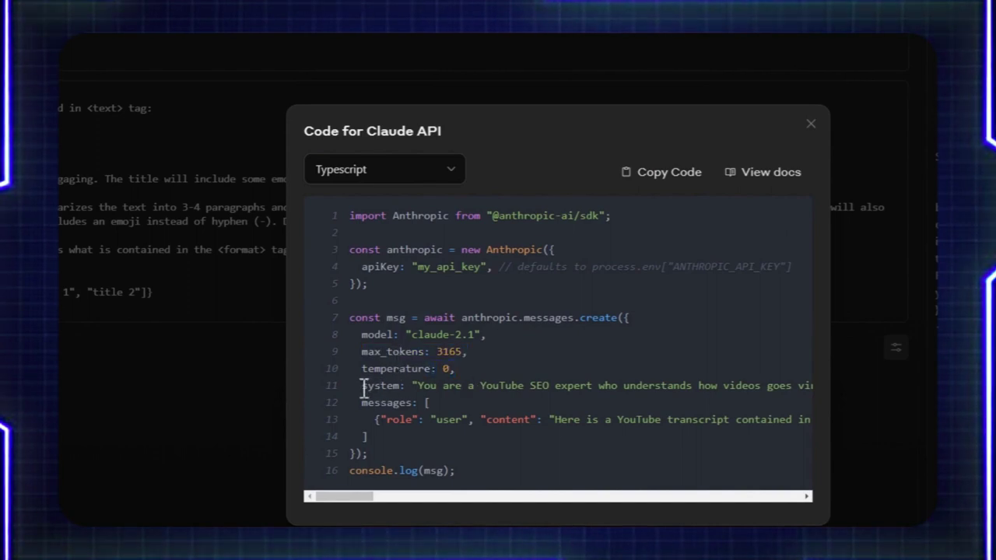
{"action": "left_click_drag", "start_coordinate": [362, 387], "coordinate": [437, 419]}
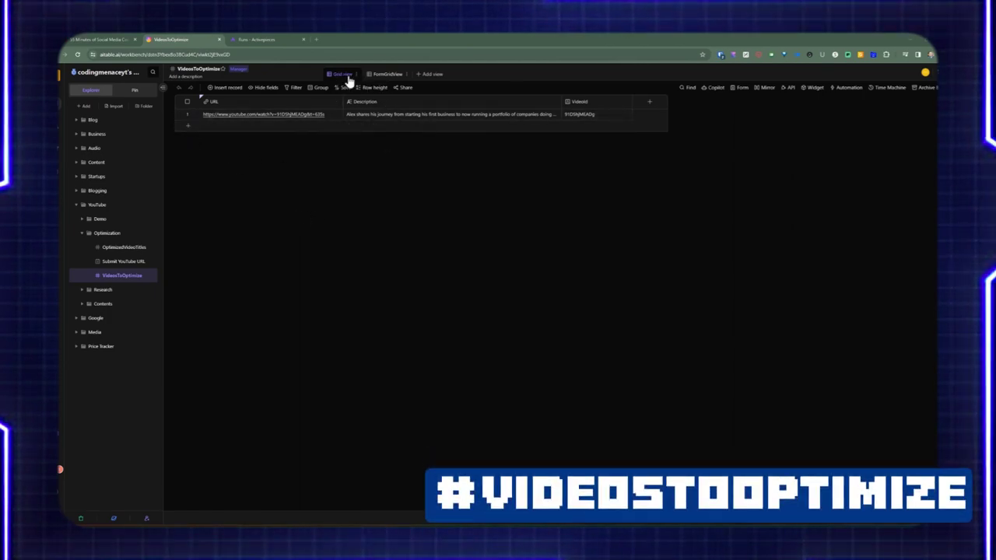
Step: In AITable's VideosToOptimize datasheet, compare the fields shown in the Grid view and the FormGridView
{"action": "left_click", "coordinate": [386, 74]}
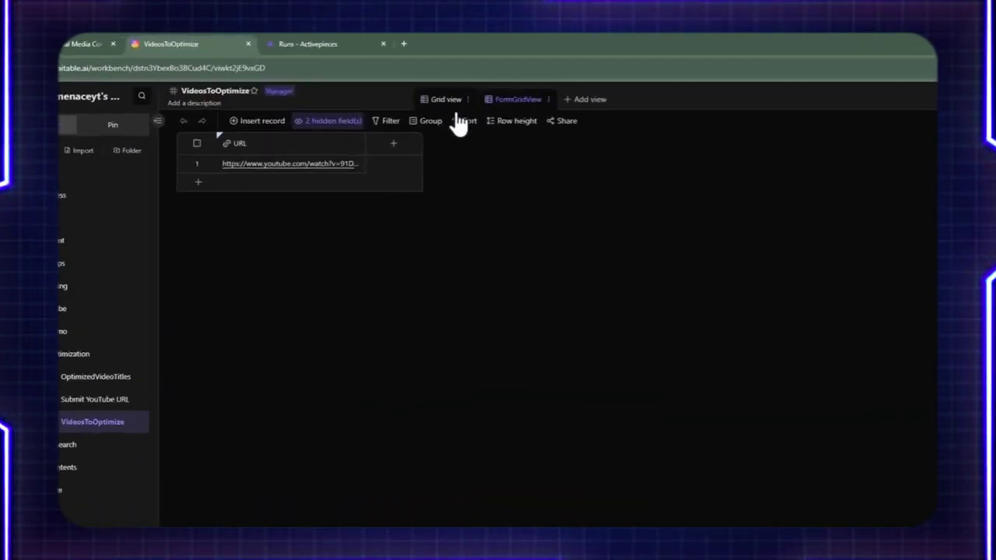
{"action": "left_click", "coordinate": [446, 100]}
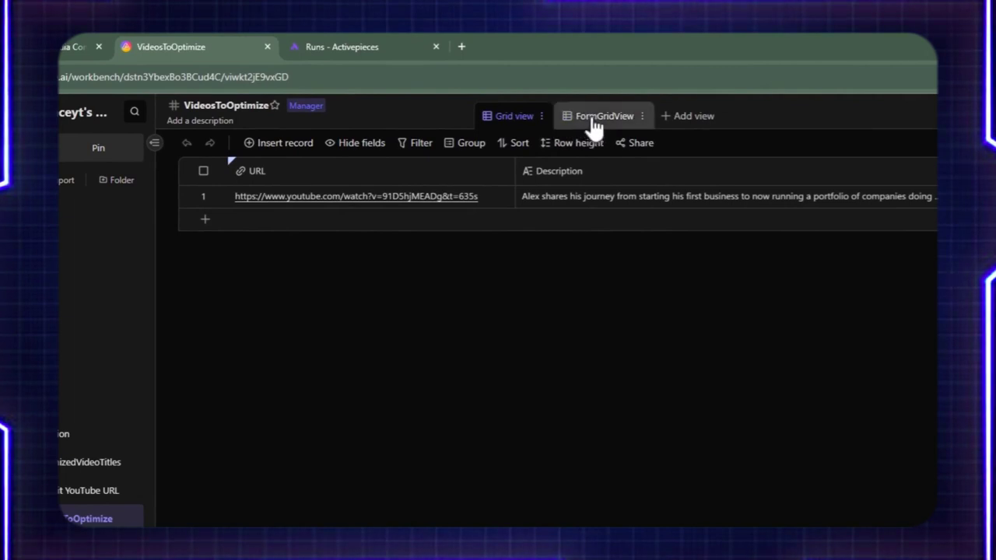
{"action": "left_click", "coordinate": [593, 121]}
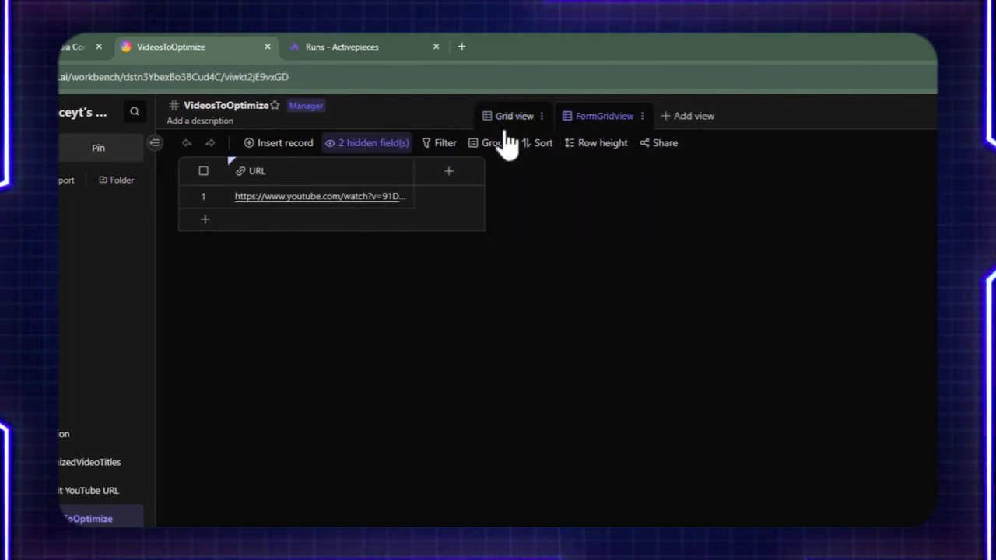
Step: In the Grid view, inspect the field types of the URL, Description and VideoId fields, leaving them unchanged
{"action": "left_click", "coordinate": [507, 117]}
{"action": "double_click", "coordinate": [289, 173]}
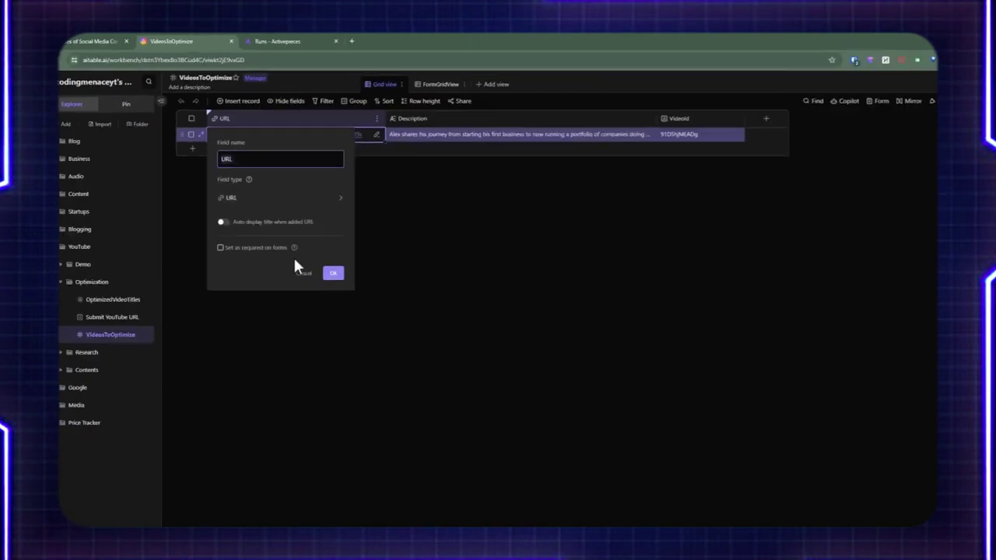
{"action": "left_click", "coordinate": [383, 418]}
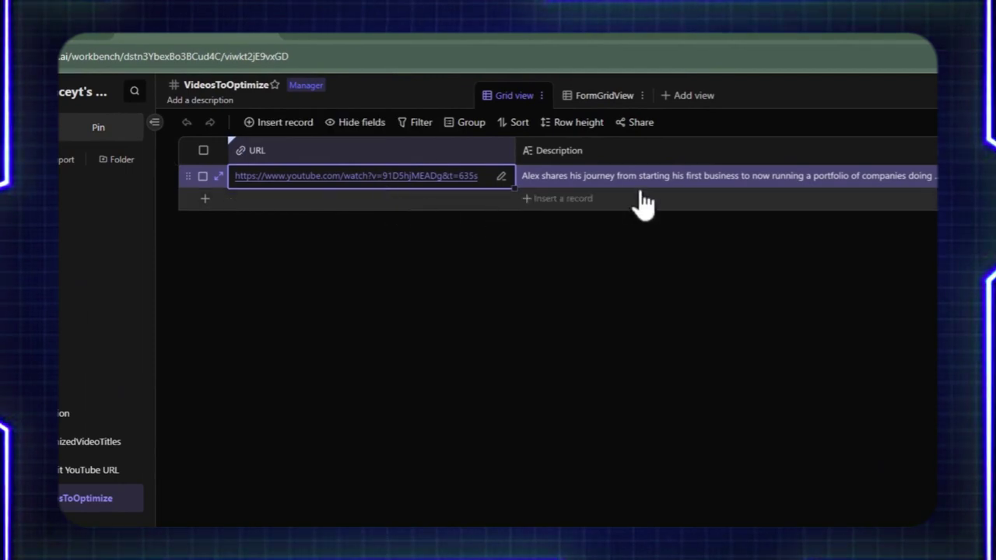
{"action": "left_click", "coordinate": [583, 169]}
{"action": "double_click", "coordinate": [575, 155]}
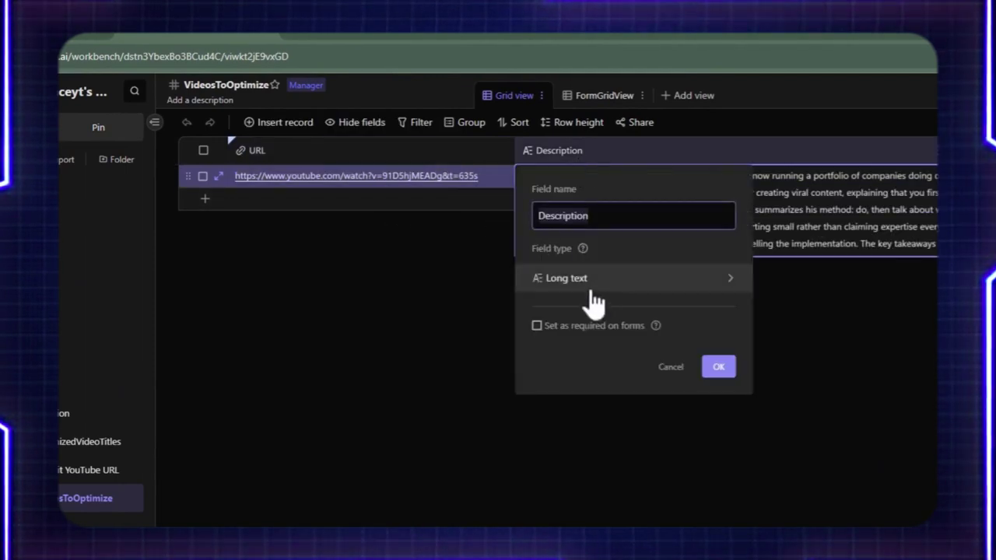
{"action": "left_click", "coordinate": [670, 365]}
{"action": "left_click", "coordinate": [720, 332]}
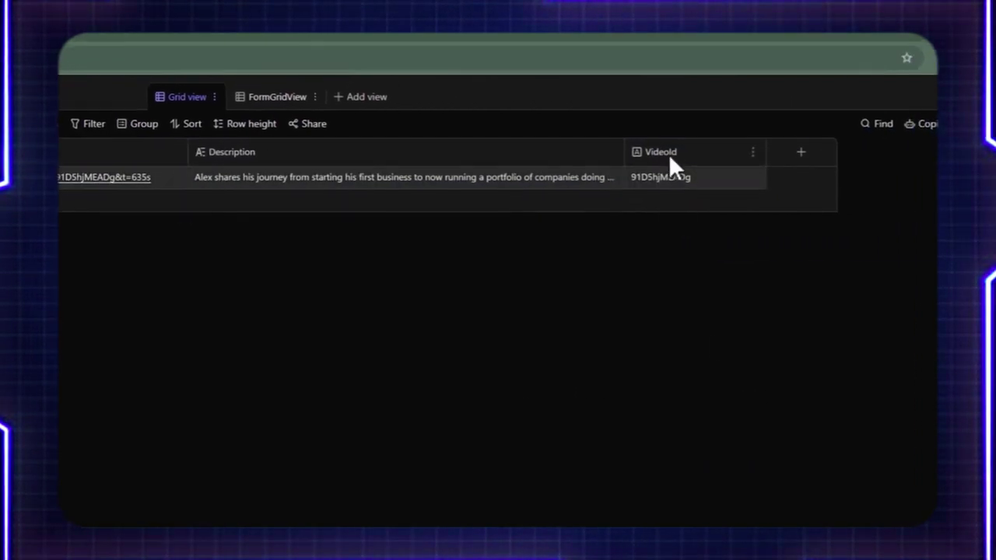
{"action": "double_click", "coordinate": [668, 154]}
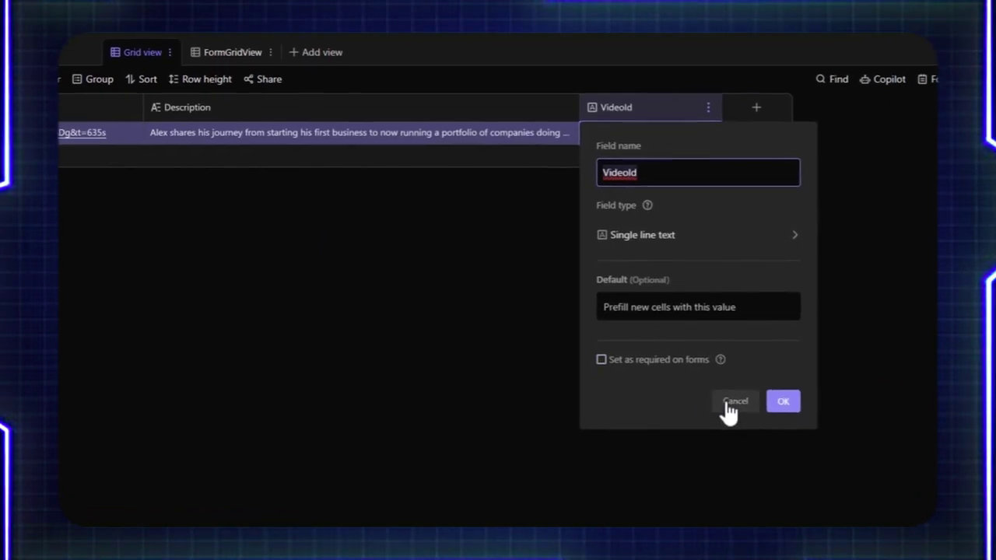
{"action": "left_click", "coordinate": [779, 445]}
Step: Compare FormGridView with the Grid view and open the Submit YouTube URL form to view its URL field
{"action": "left_click", "coordinate": [277, 97]}
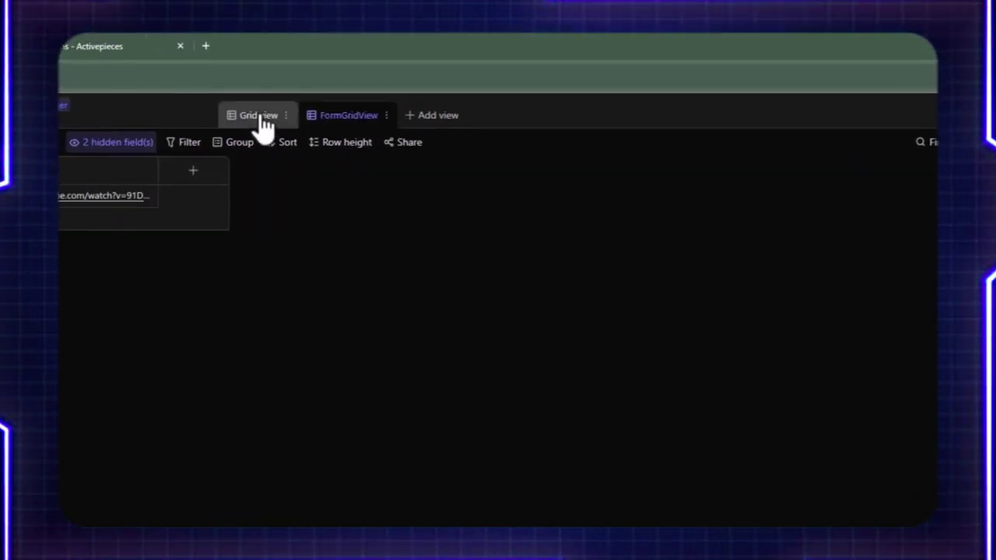
{"action": "left_click", "coordinate": [265, 125]}
{"action": "left_click", "coordinate": [432, 123]}
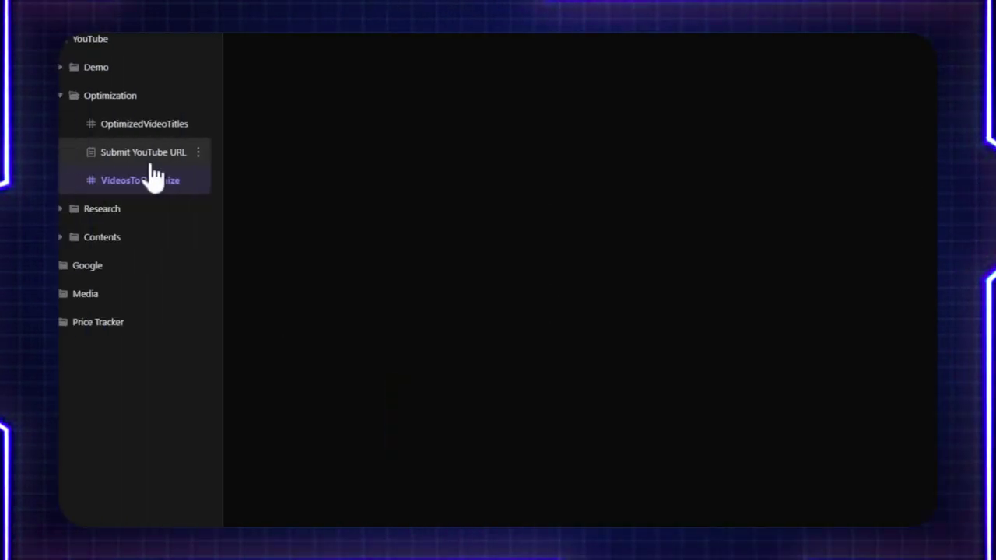
{"action": "left_click", "coordinate": [207, 162]}
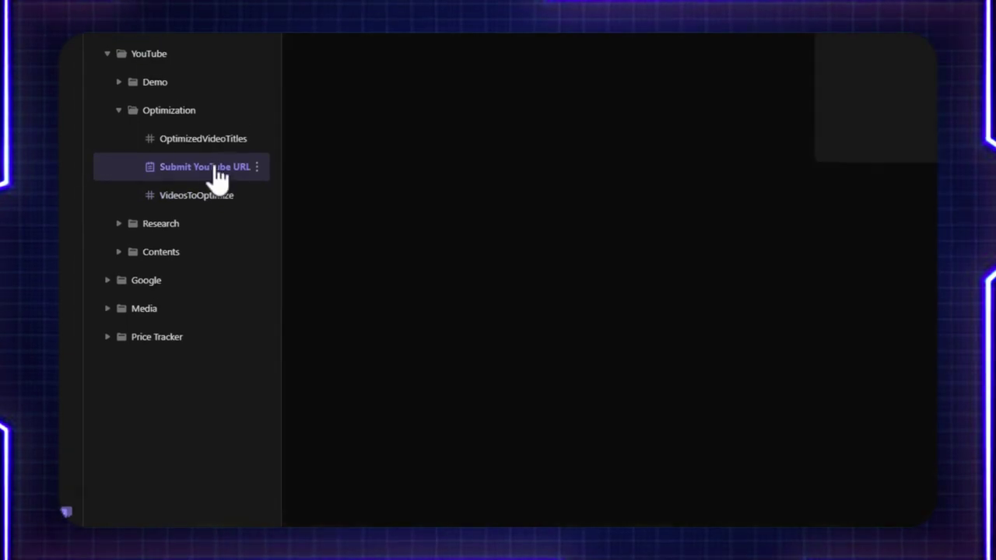
{"action": "left_click", "coordinate": [662, 160]}
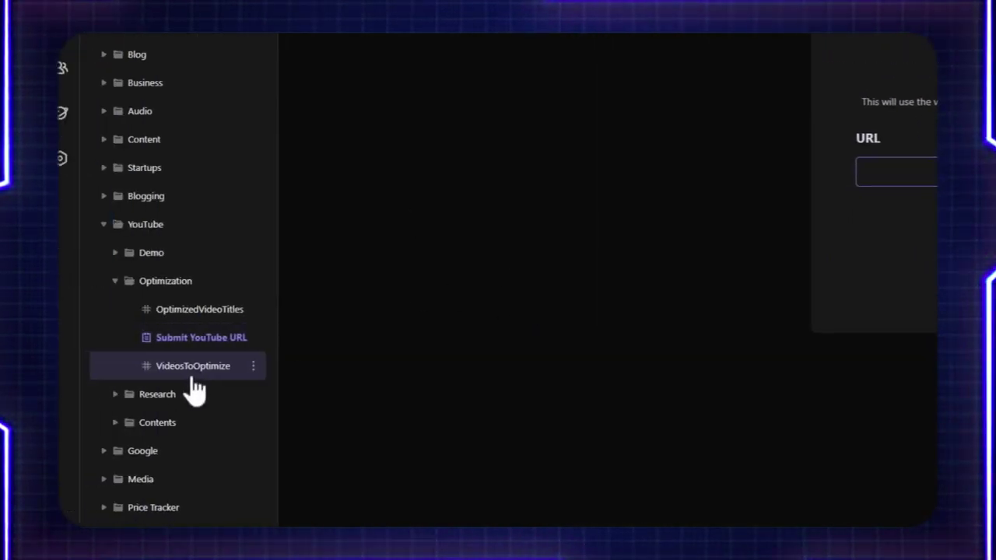
Step: Return to the VideosToOptimize datasheet and check the VideoId value and the URL field's settings
{"action": "left_click", "coordinate": [195, 372]}
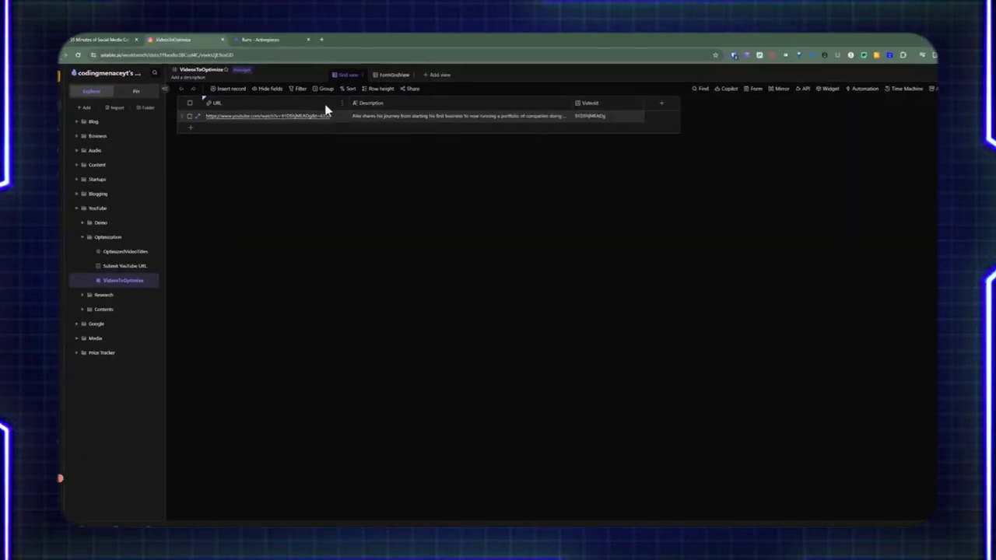
{"action": "left_click", "coordinate": [778, 175]}
{"action": "left_click", "coordinate": [685, 193]}
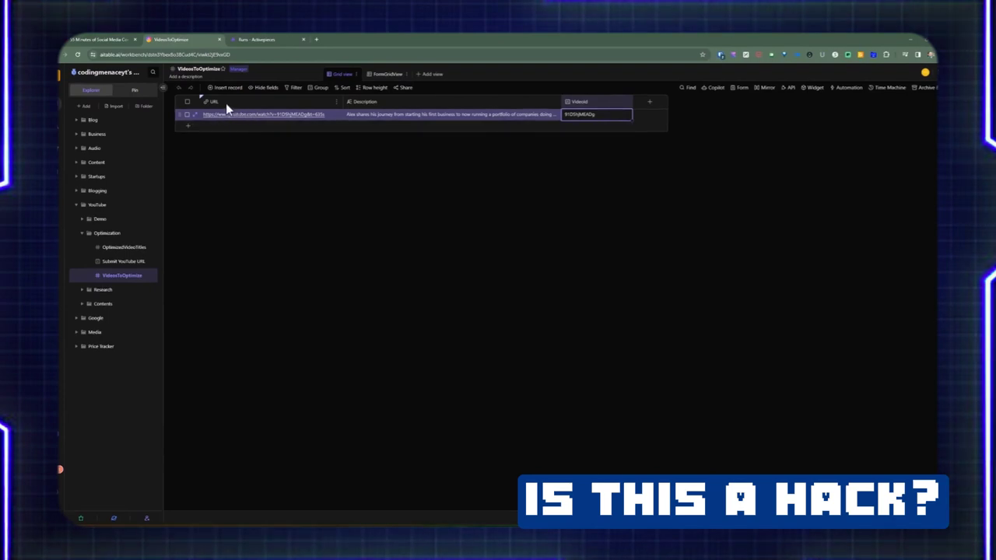
{"action": "double_click", "coordinate": [225, 103]}
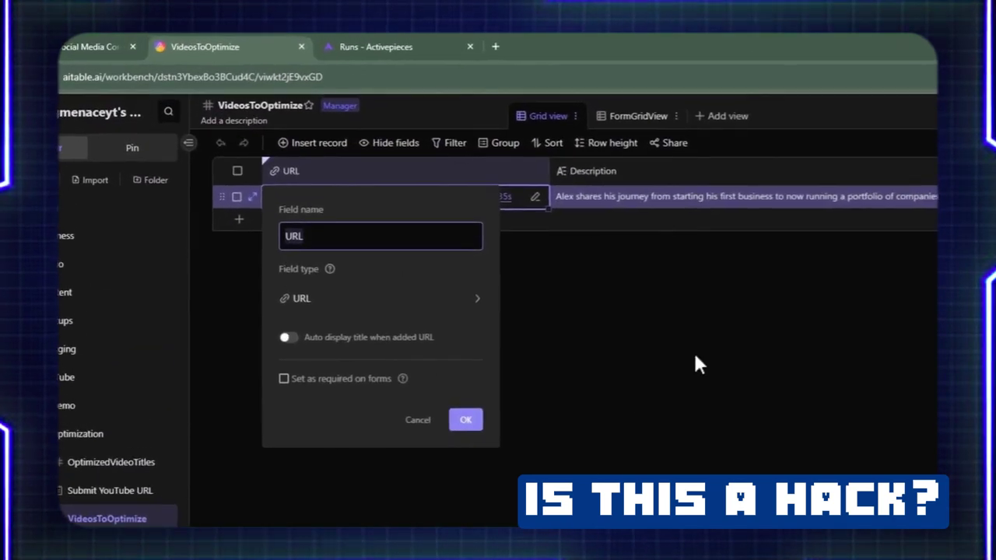
{"action": "left_click", "coordinate": [696, 364]}
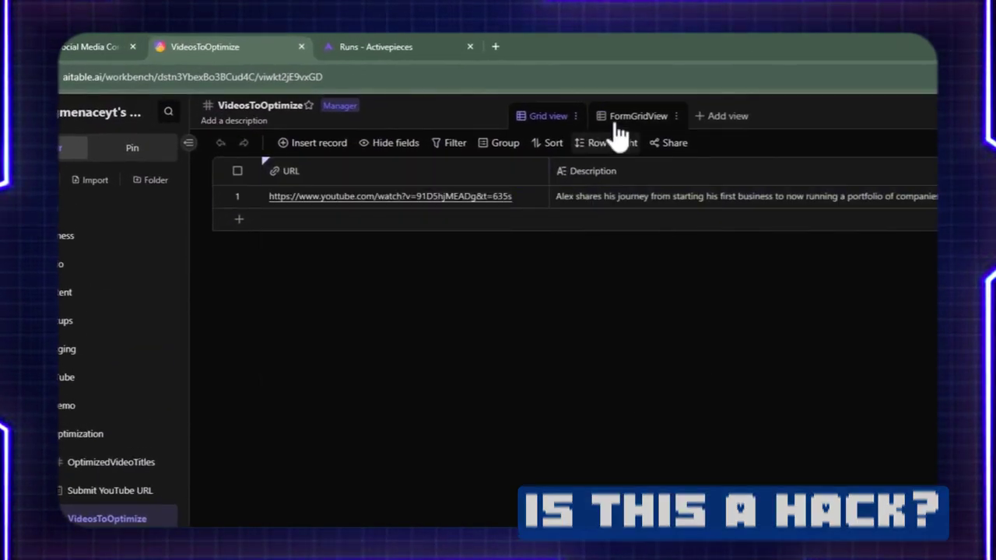
Step: Examine the hidden-field settings of FormGridView and compare its visible fields with those of the Grid view
{"action": "left_click", "coordinate": [622, 116]}
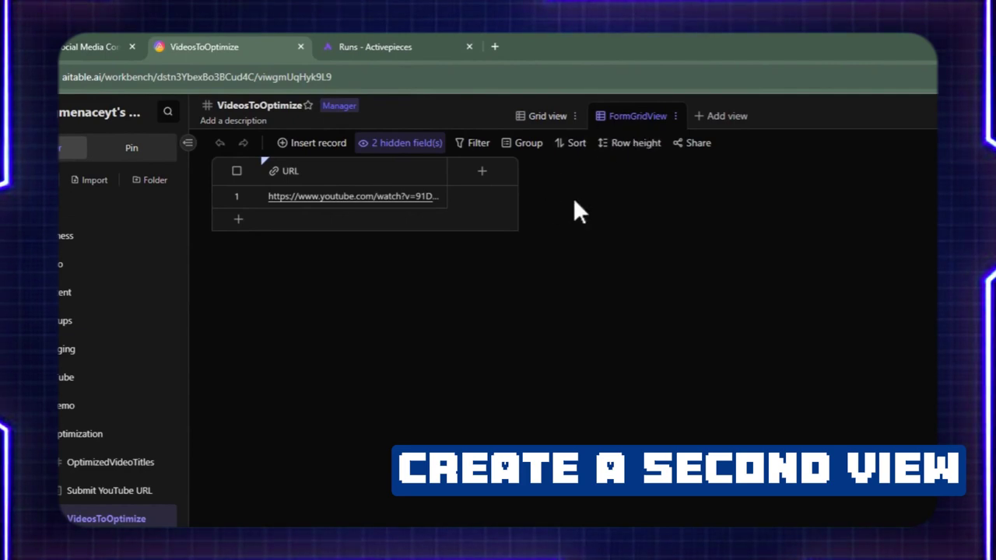
{"action": "left_click", "coordinate": [401, 143]}
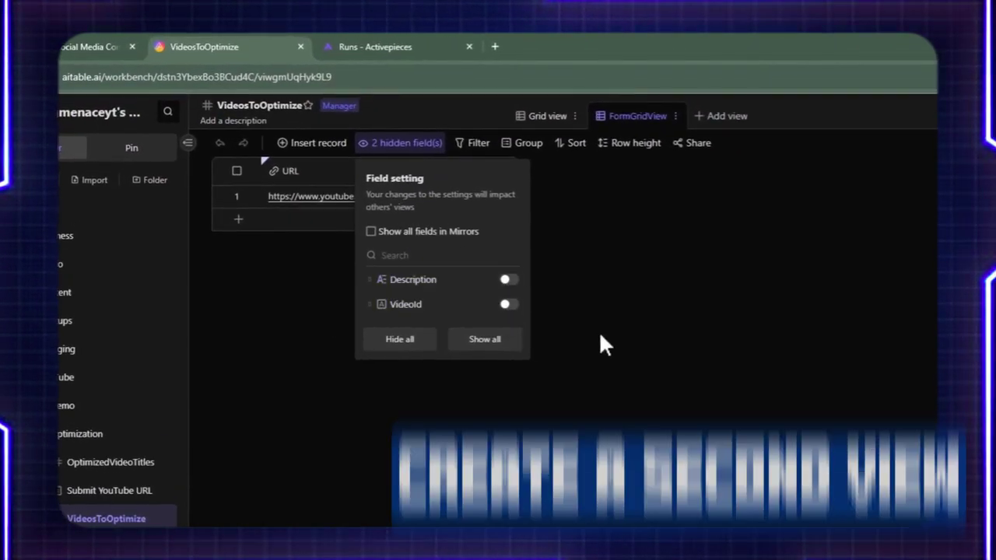
{"action": "left_click", "coordinate": [598, 334]}
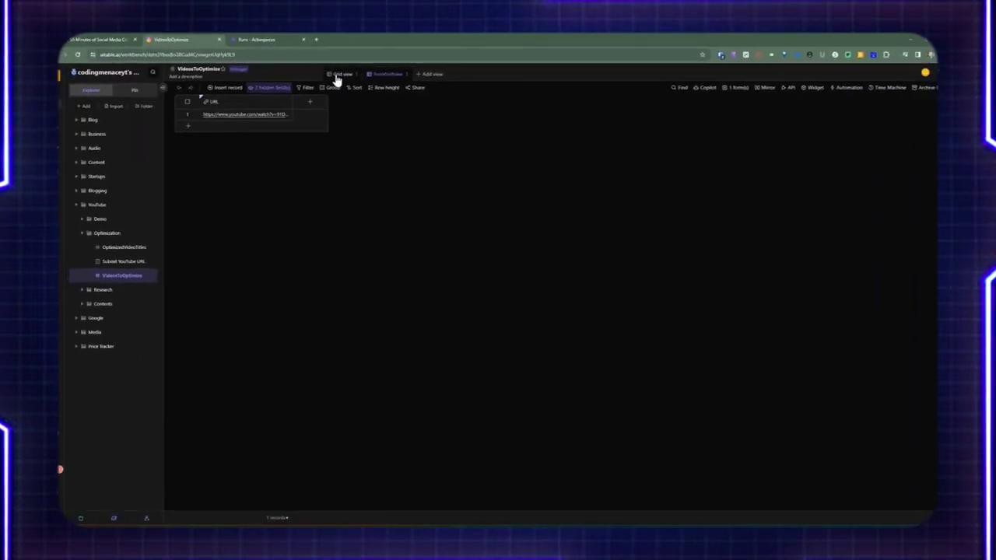
{"action": "left_click", "coordinate": [338, 74]}
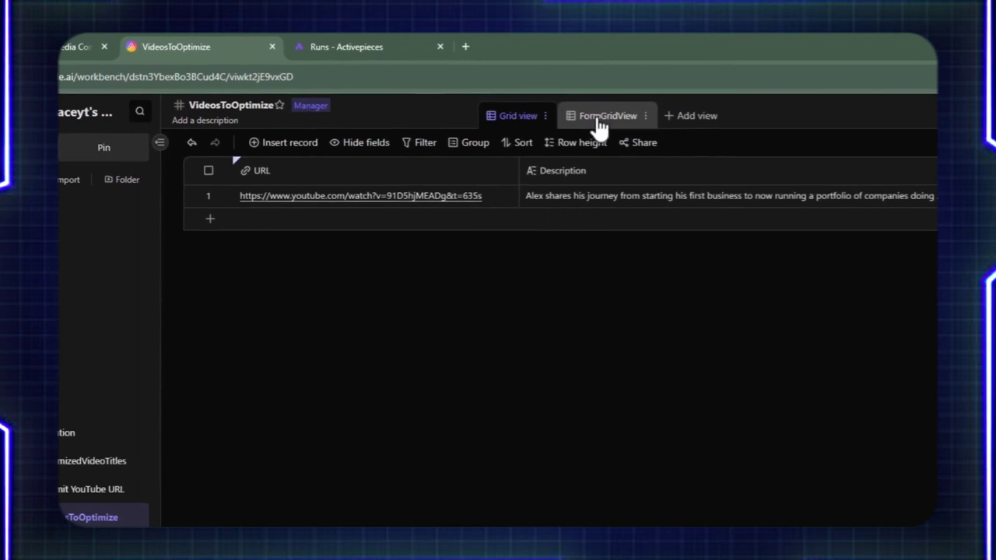
{"action": "left_click", "coordinate": [600, 120]}
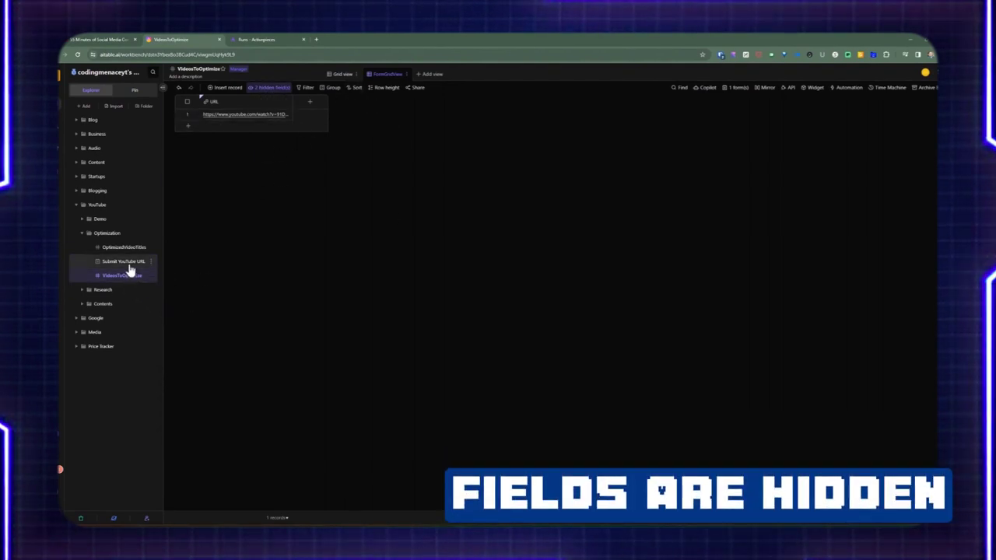
Step: Check the Submit YouTube URL form's settings and go to the FormGridView that collects its data
{"action": "left_click", "coordinate": [129, 265]}
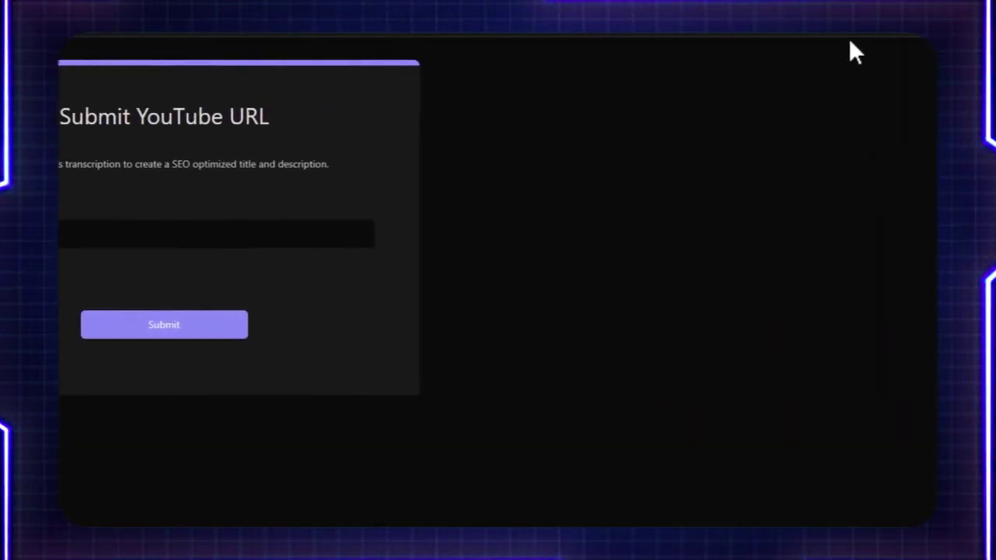
{"action": "left_click", "coordinate": [852, 22]}
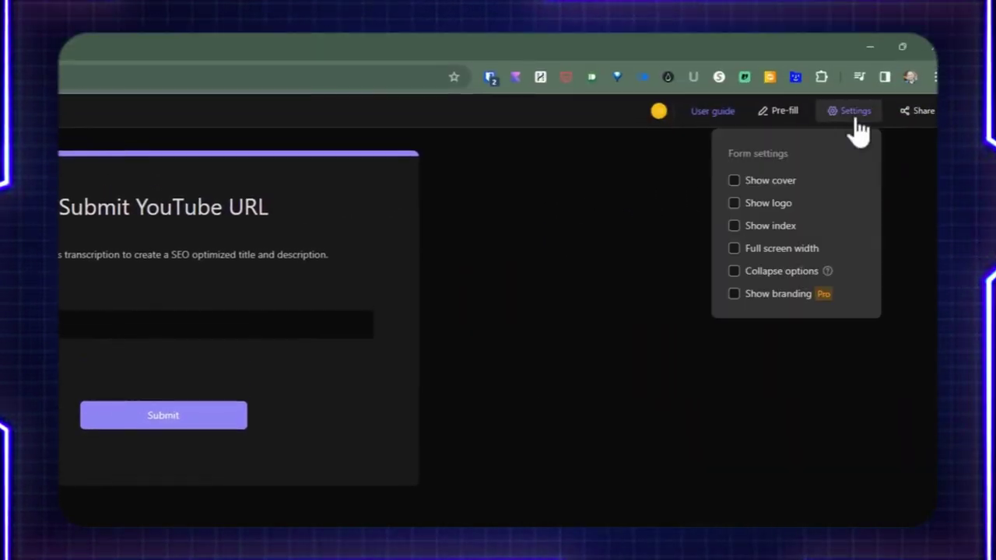
{"action": "left_click", "coordinate": [642, 215]}
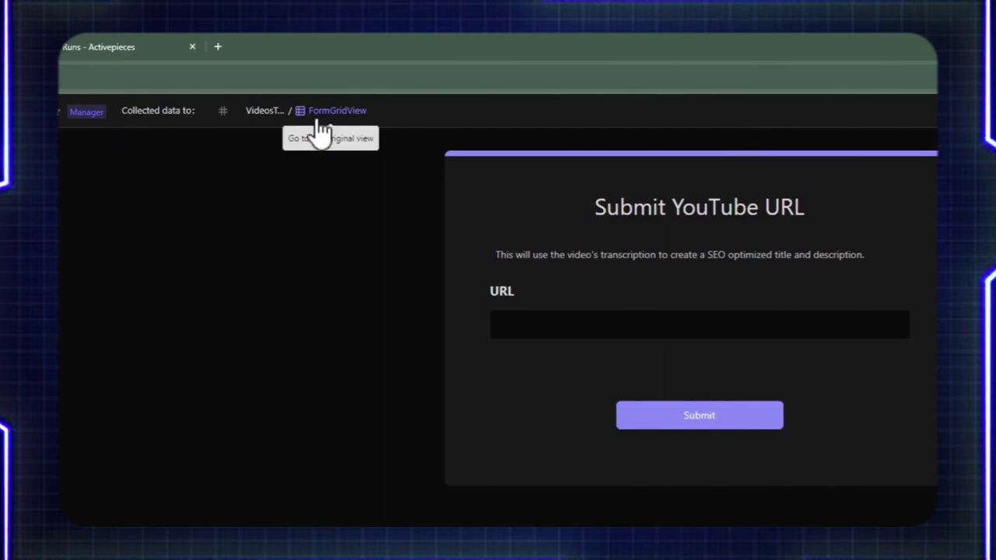
{"action": "left_click", "coordinate": [319, 134]}
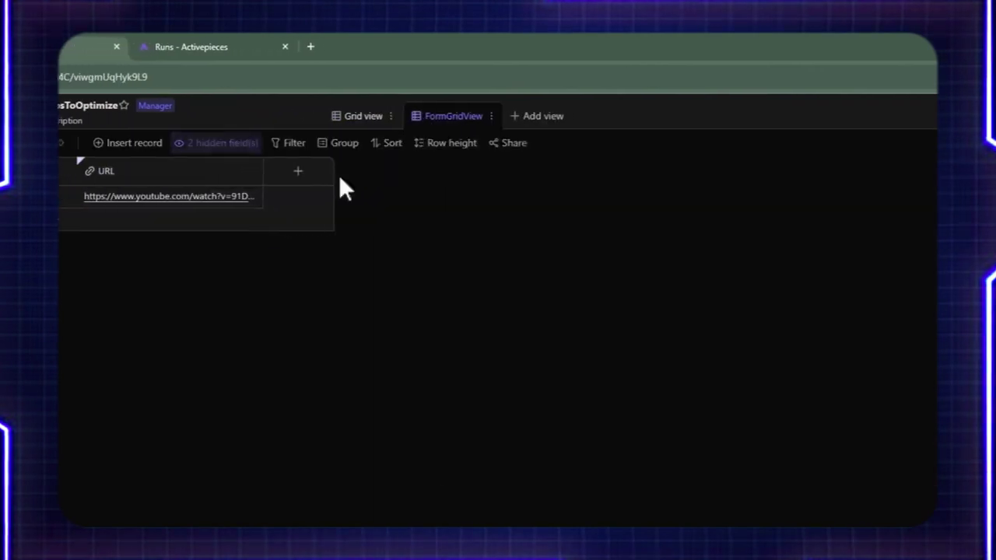
Step: Start a new form in the Optimization folder, preview it for VideosToOptimize and OptimizedVideoTitles, and leave without creating it
{"action": "left_click", "coordinate": [257, 361]}
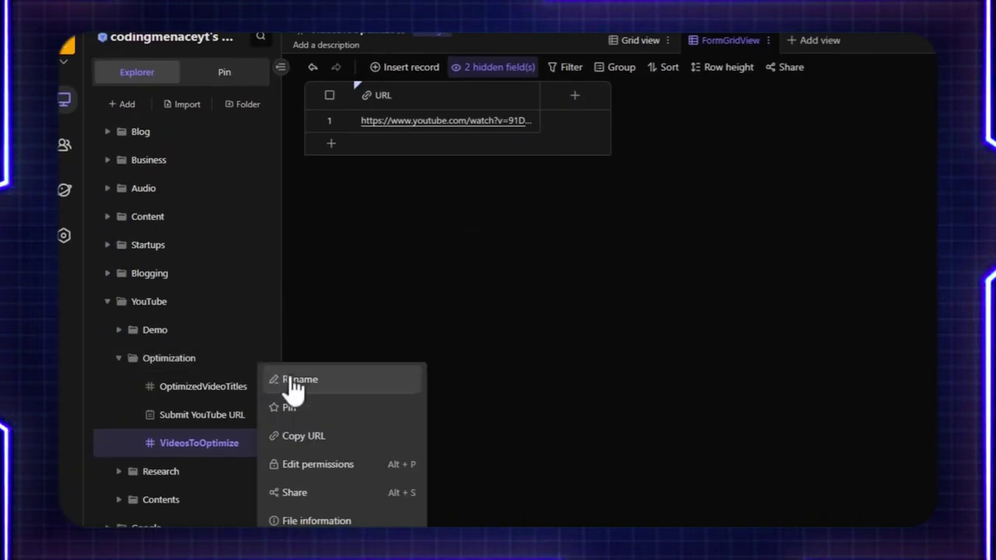
{"action": "left_click", "coordinate": [239, 341]}
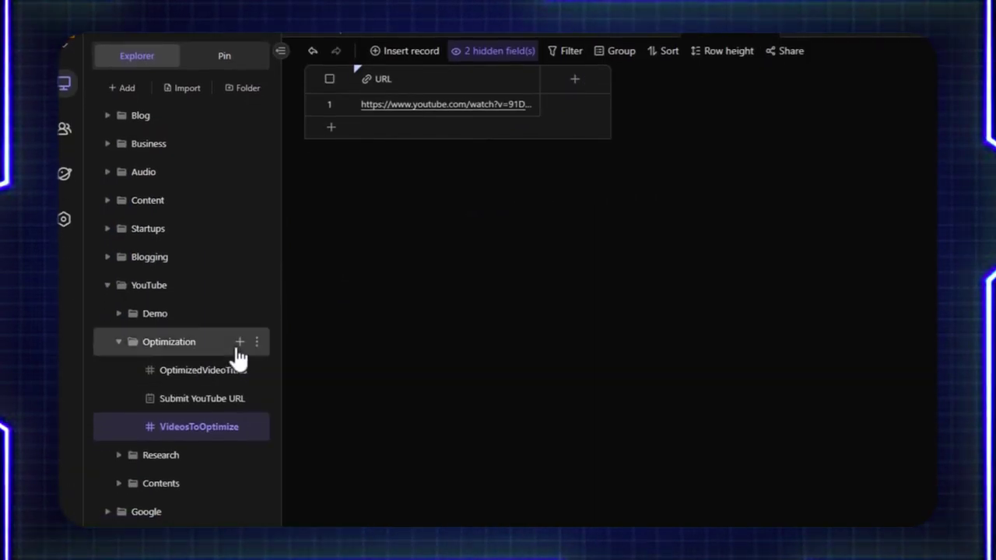
{"action": "left_click", "coordinate": [290, 392]}
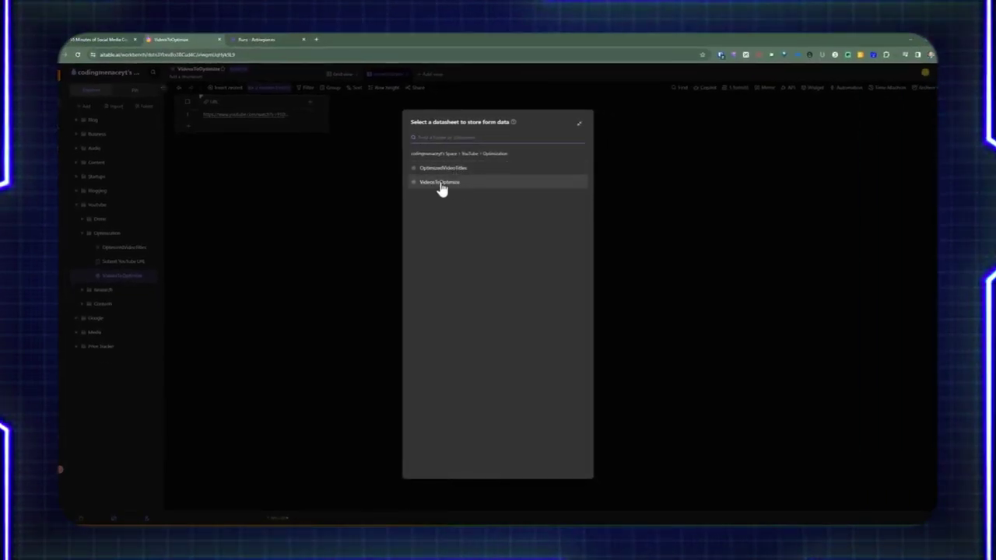
{"action": "left_click", "coordinate": [440, 184]}
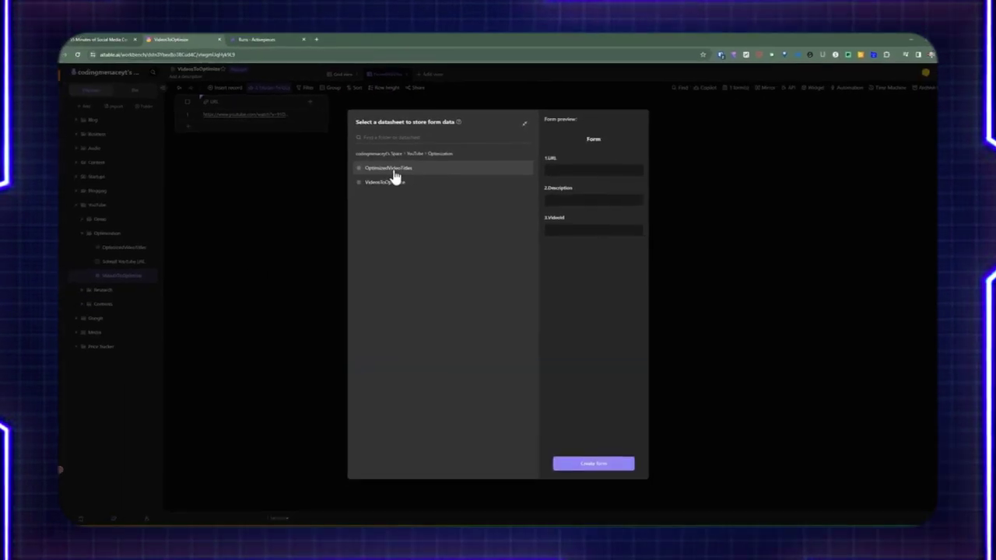
{"action": "left_click", "coordinate": [393, 181]}
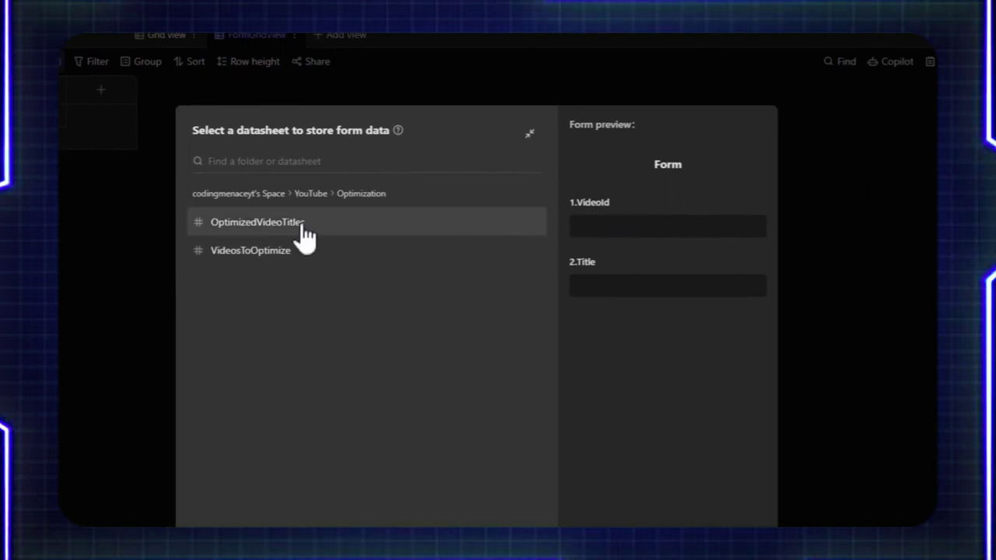
{"action": "left_click", "coordinate": [294, 248]}
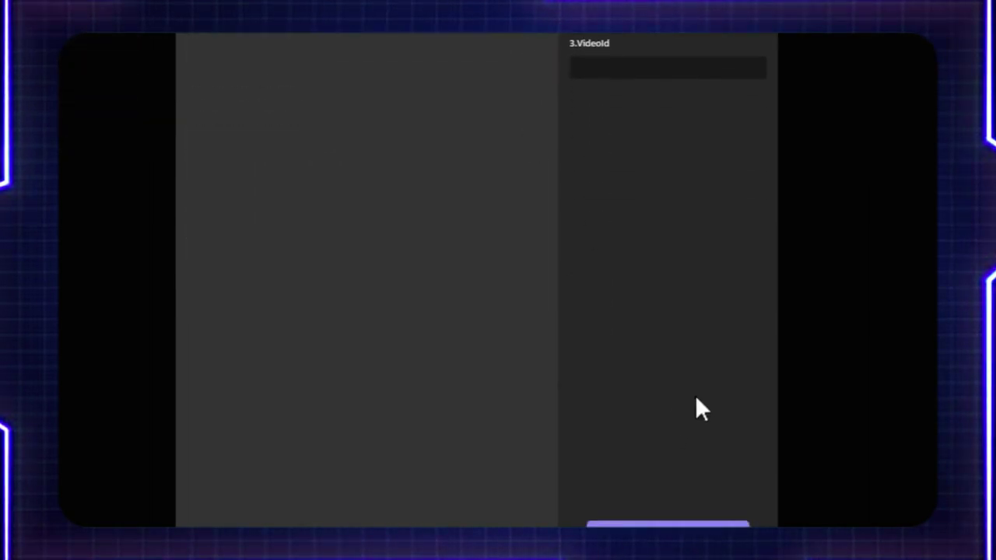
{"action": "left_click", "coordinate": [216, 140]}
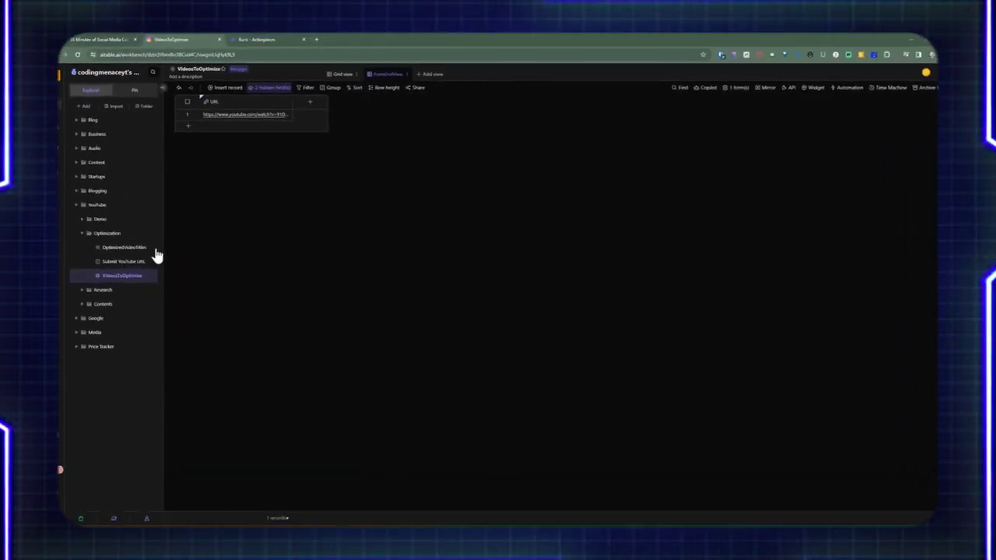
Step: Open the Submit YouTube URL form again and examine its single URL input
{"action": "left_click", "coordinate": [141, 263]}
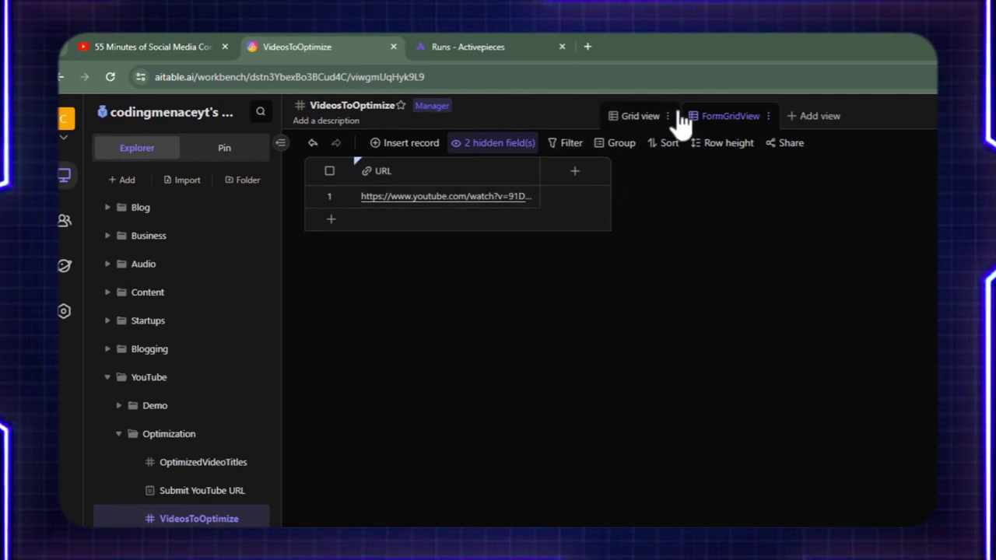
{"action": "left_click", "coordinate": [204, 485]}
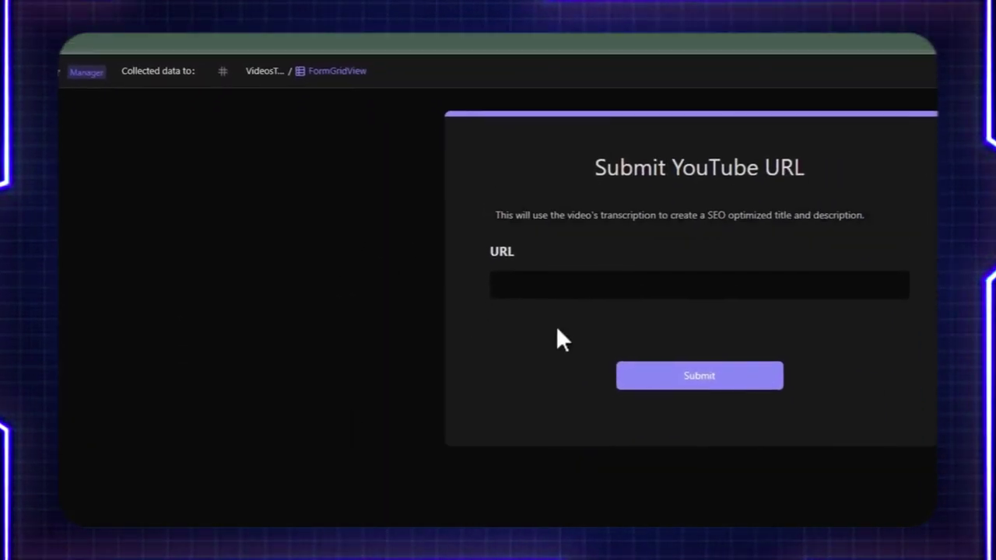
{"action": "left_click", "coordinate": [584, 283]}
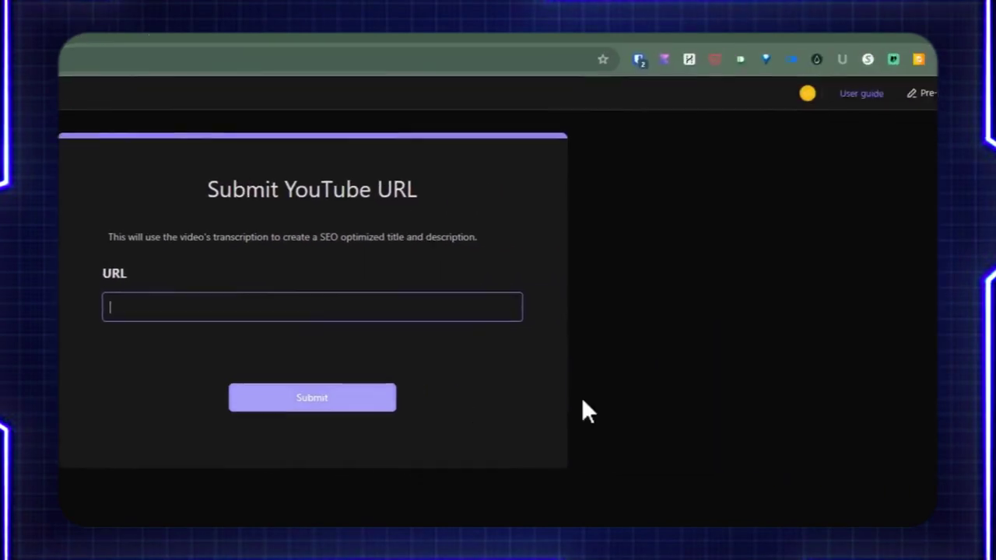
{"action": "left_click", "coordinate": [753, 216]}
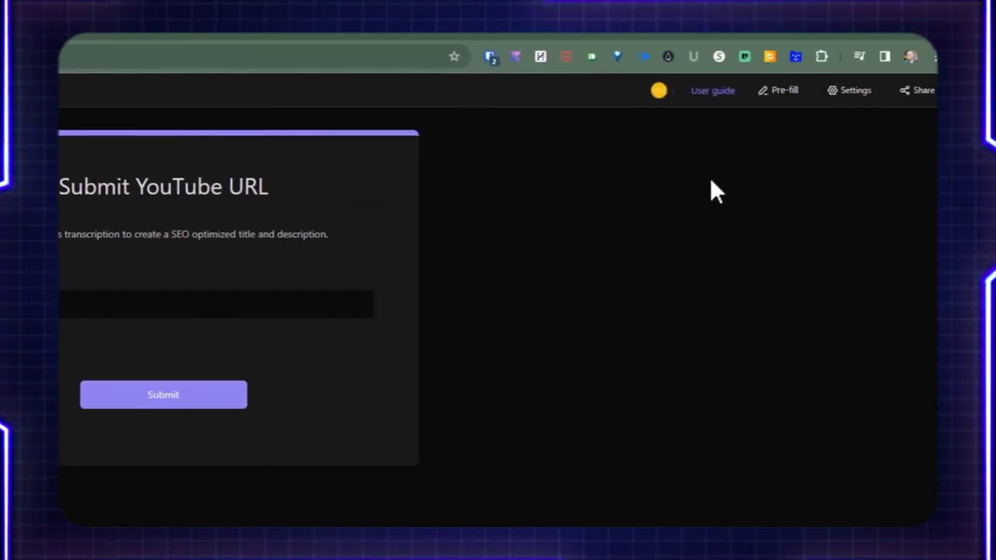
Step: Turn on the cover, logo, index, full screen width, collapse options and branding for the Submit YouTube URL form
{"action": "left_click", "coordinate": [855, 117]}
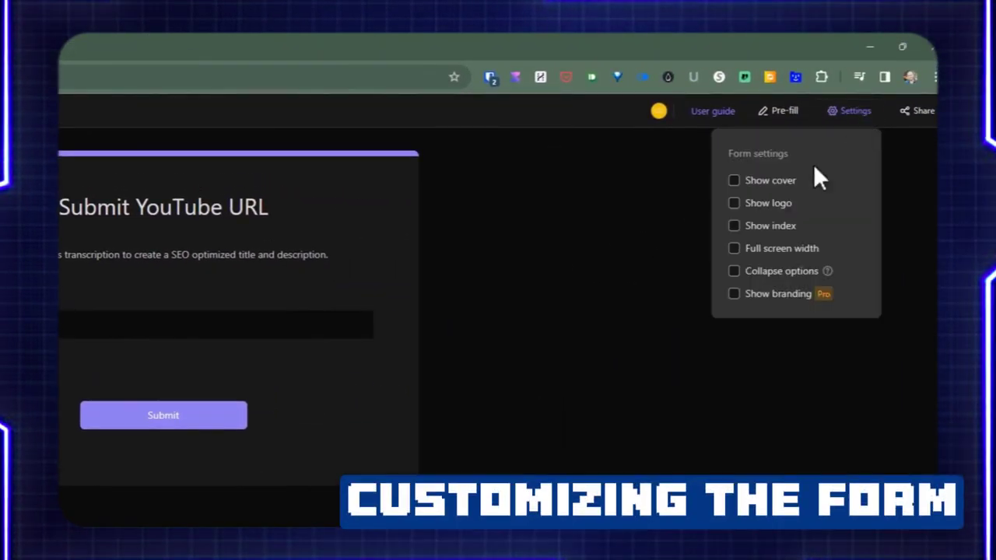
{"action": "left_click", "coordinate": [742, 182]}
{"action": "left_click", "coordinate": [744, 204]}
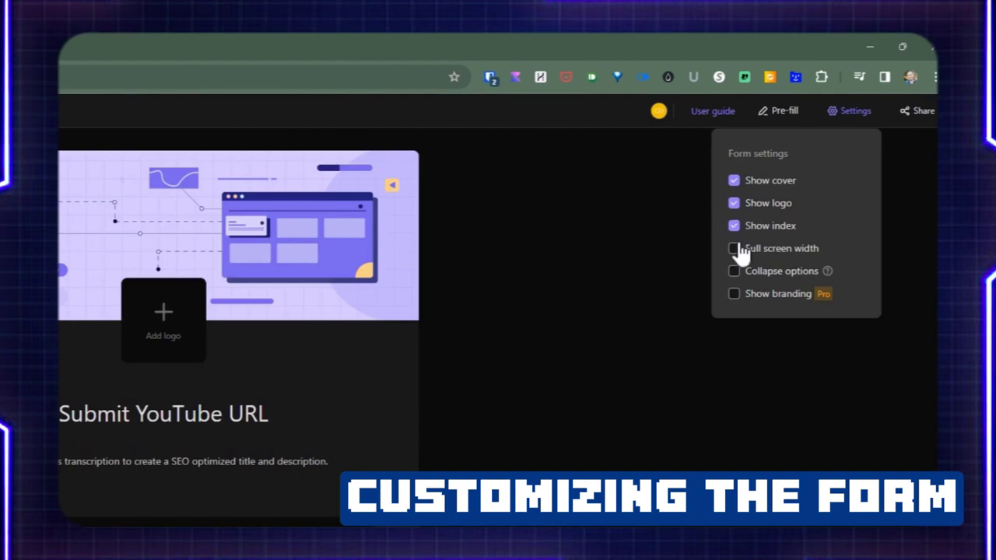
{"action": "left_click", "coordinate": [735, 249]}
{"action": "left_click", "coordinate": [748, 301]}
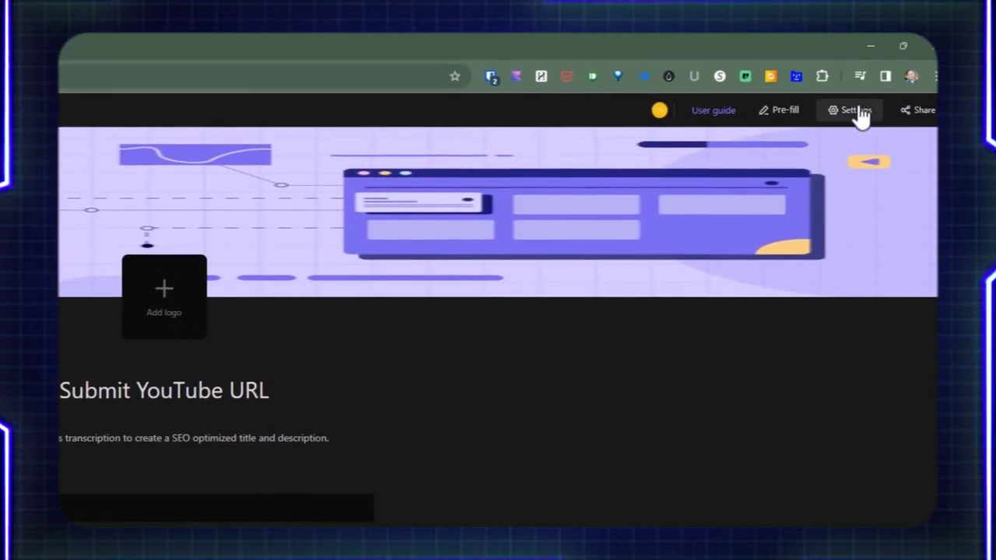
Step: Turn all the display options of the Submit YouTube URL form off again
{"action": "left_click", "coordinate": [856, 78]}
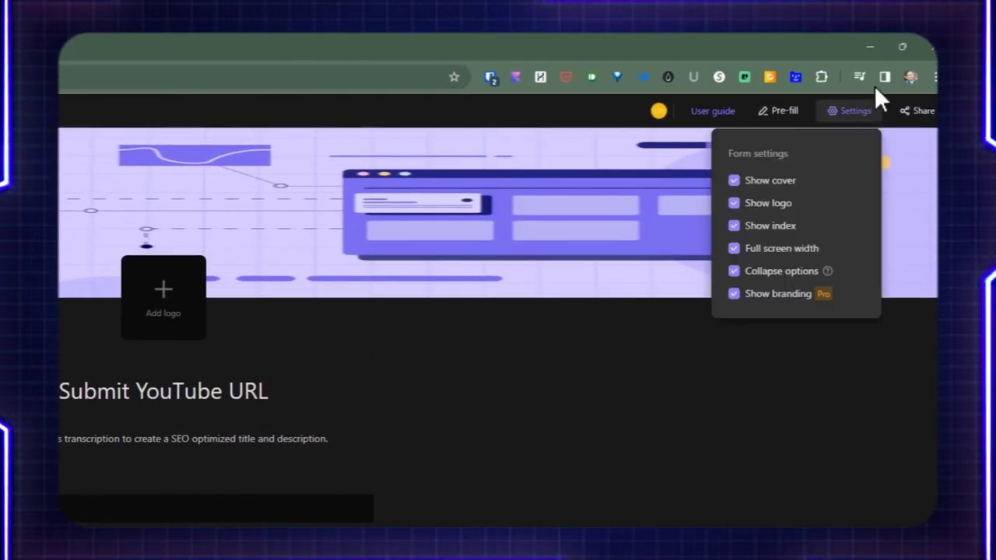
{"action": "left_click", "coordinate": [734, 271]}
{"action": "left_click", "coordinate": [734, 248]}
{"action": "left_click", "coordinate": [733, 226]}
{"action": "left_click", "coordinate": [734, 203]}
{"action": "left_click", "coordinate": [733, 181]}
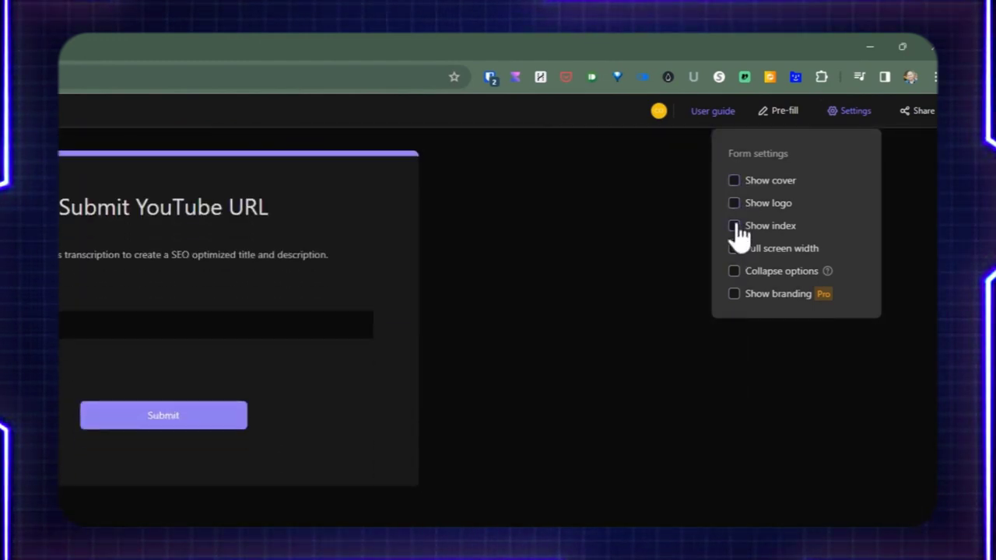
Step: Preview the form with only the logo and then only the cover shown, switch both off and leave the form settings
{"action": "left_click", "coordinate": [734, 203]}
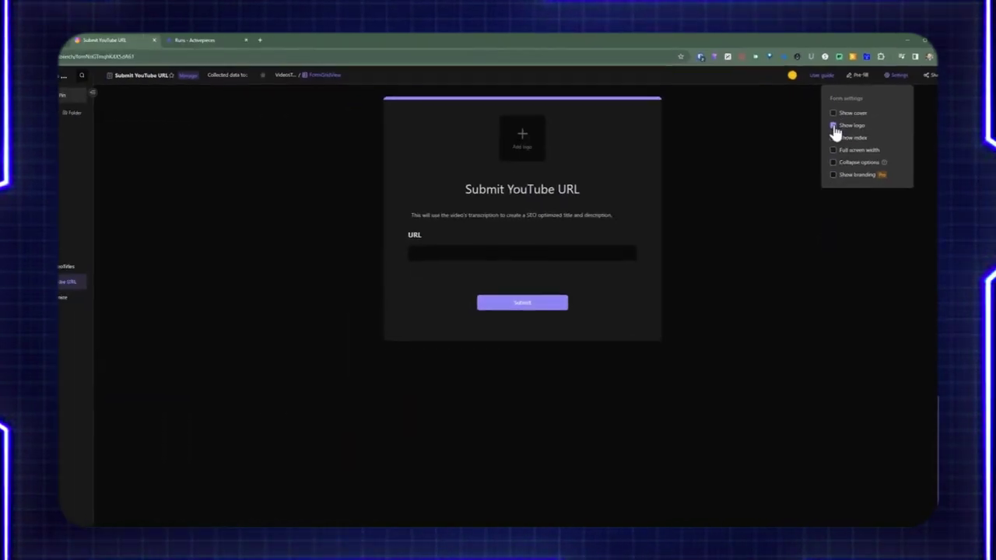
{"action": "left_click", "coordinate": [735, 203]}
{"action": "left_click", "coordinate": [736, 180]}
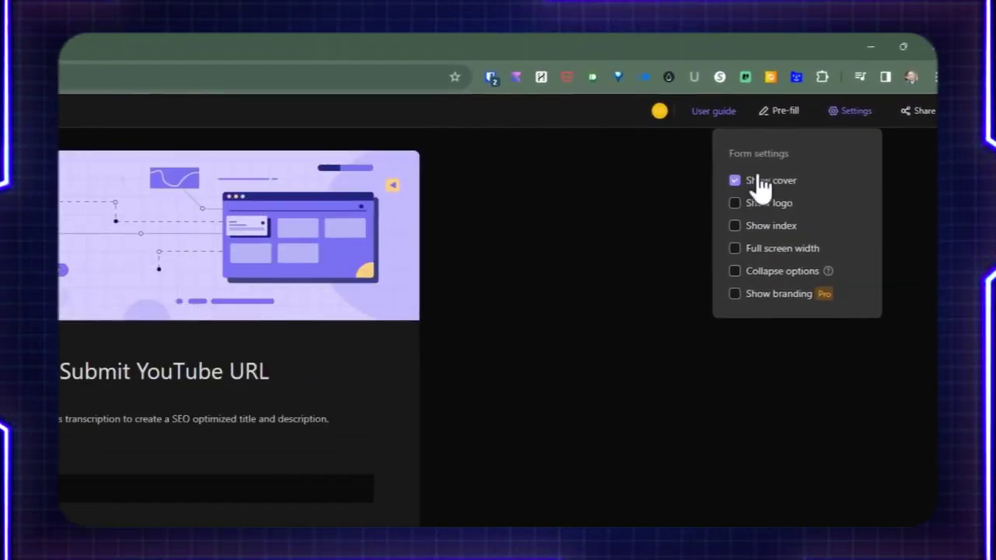
{"action": "left_click", "coordinate": [736, 181]}
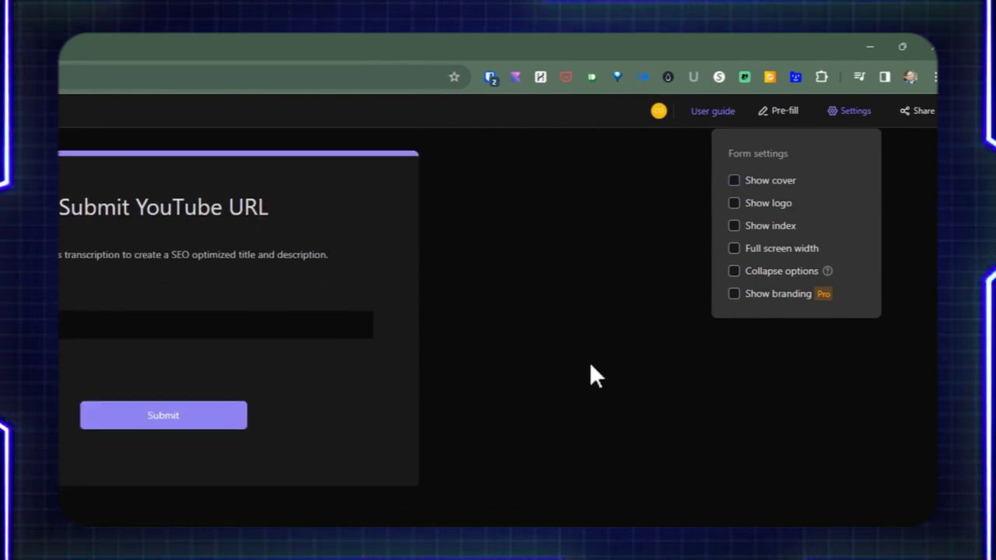
{"action": "left_click", "coordinate": [611, 340]}
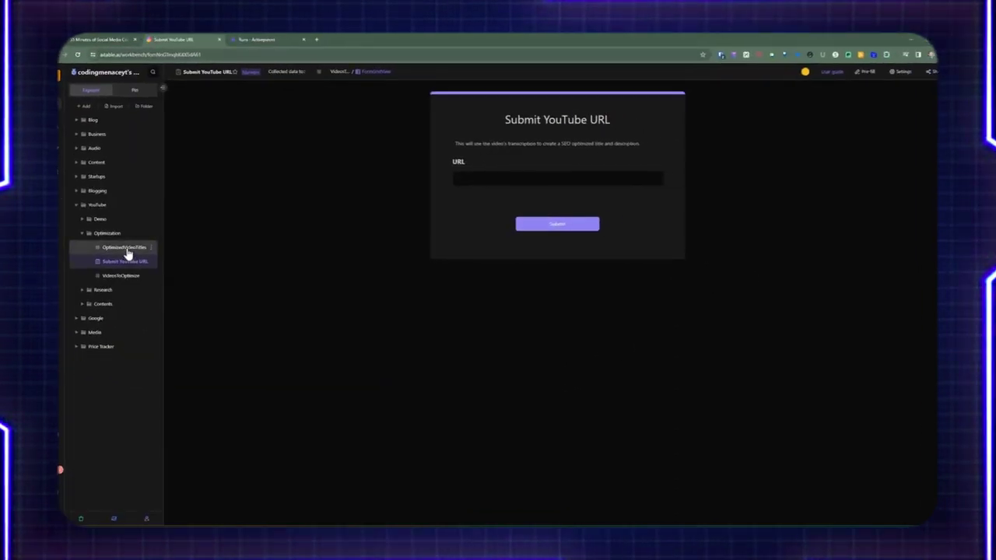
Step: Go to the OptimizedVideoTitles datasheet and check the field types of VideoId and Title without changing them
{"action": "left_click", "coordinate": [126, 249]}
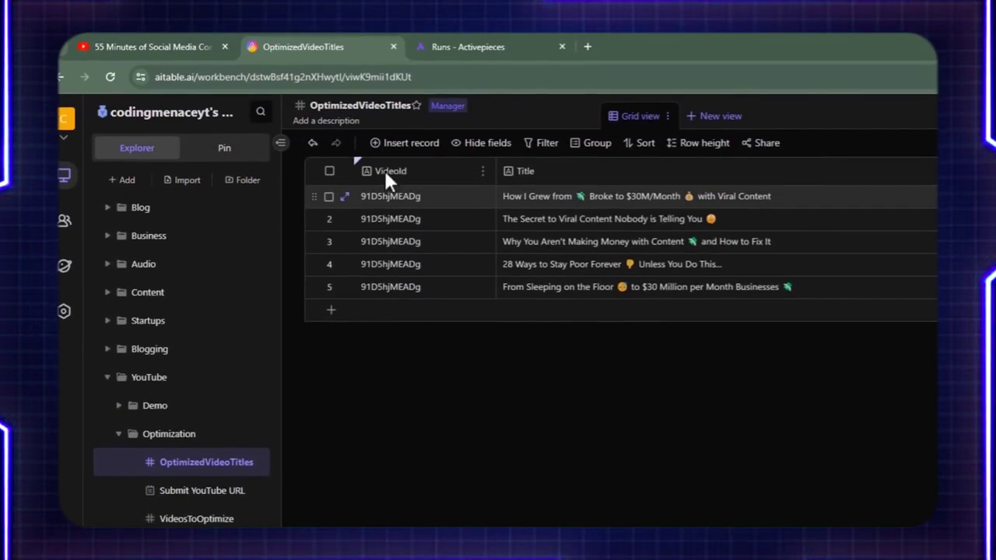
{"action": "double_click", "coordinate": [386, 176]}
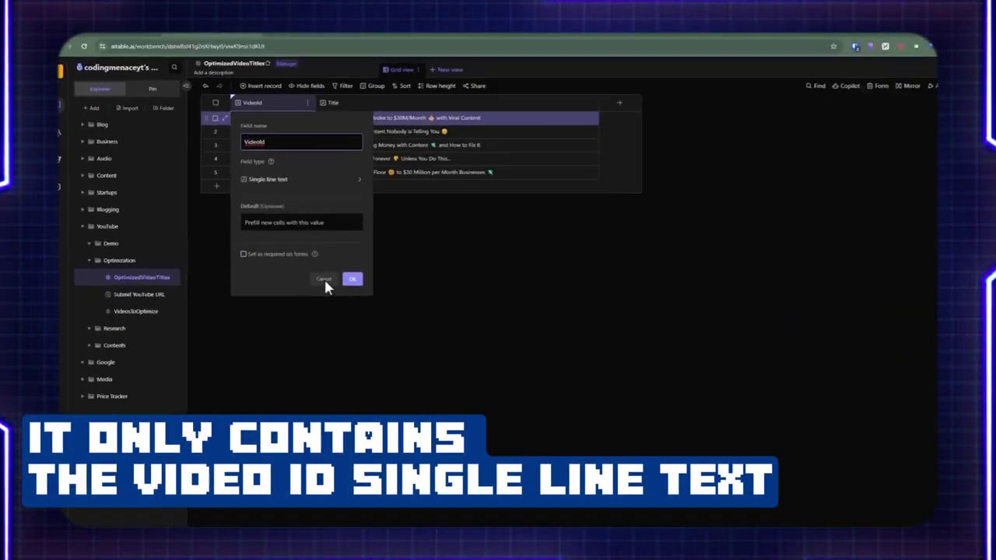
{"action": "left_click", "coordinate": [514, 465]}
{"action": "double_click", "coordinate": [544, 154]}
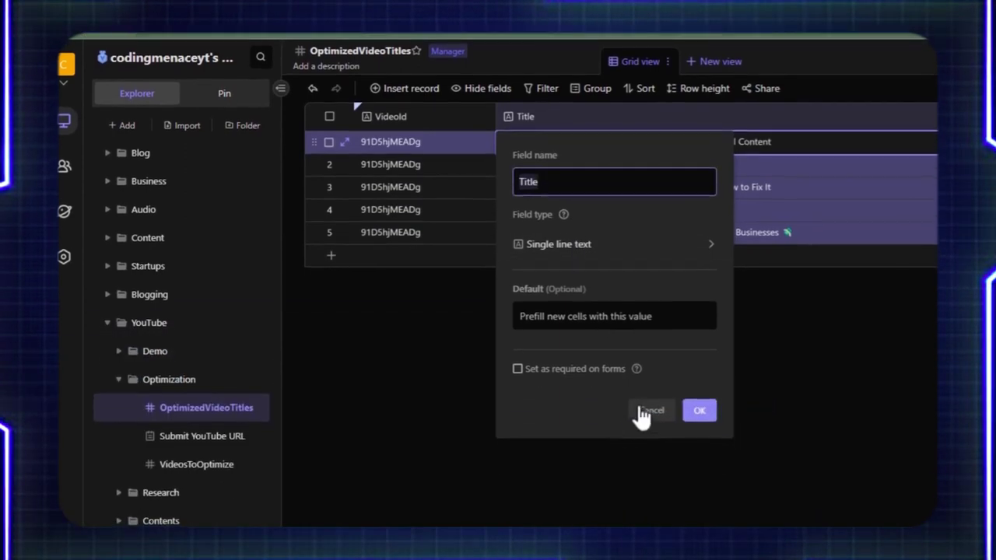
{"action": "left_click", "coordinate": [651, 450]}
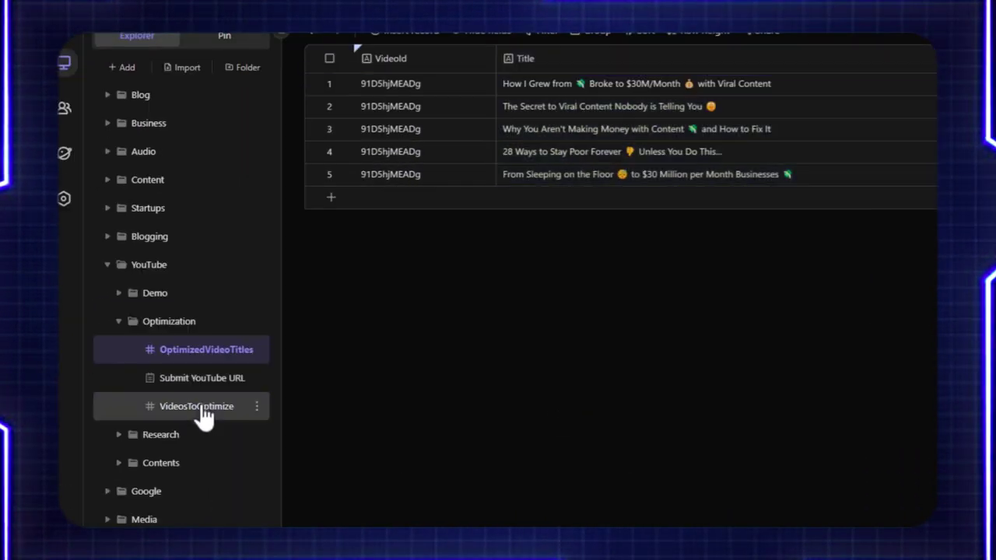
Step: Go to the VideosToOptimize datasheet and open its automation "Transcribe YouTube and create title and description"
{"action": "left_click", "coordinate": [101, 461]}
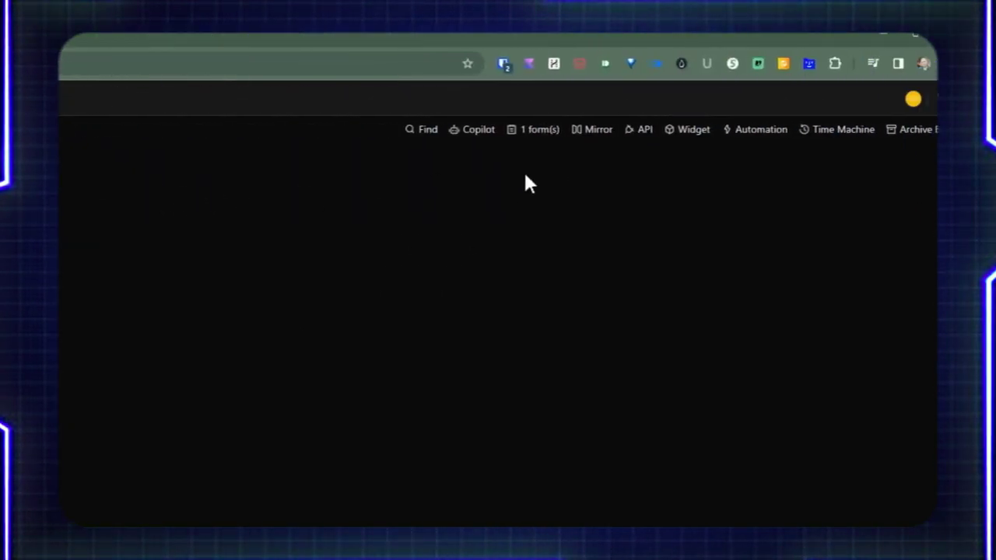
{"action": "left_click", "coordinate": [746, 144]}
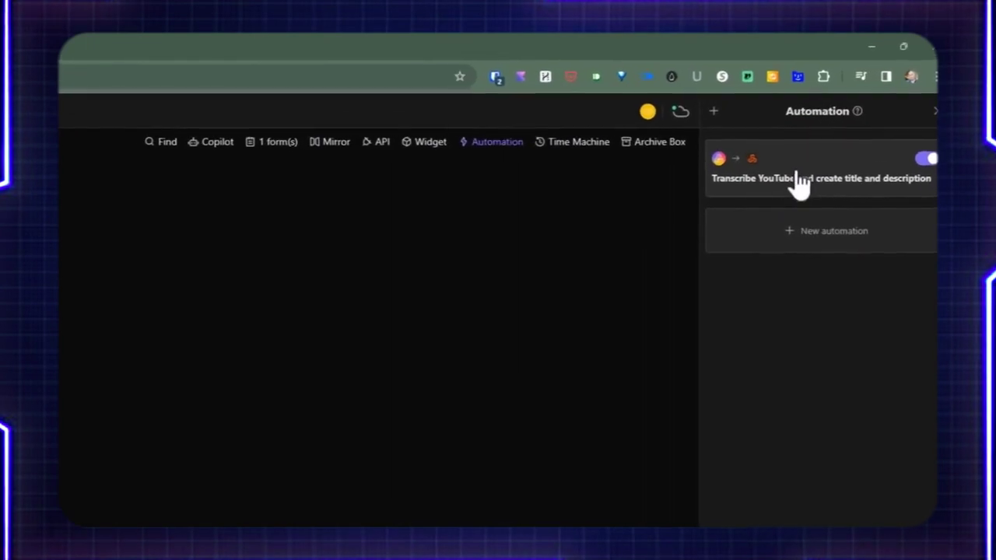
{"action": "left_click", "coordinate": [801, 185]}
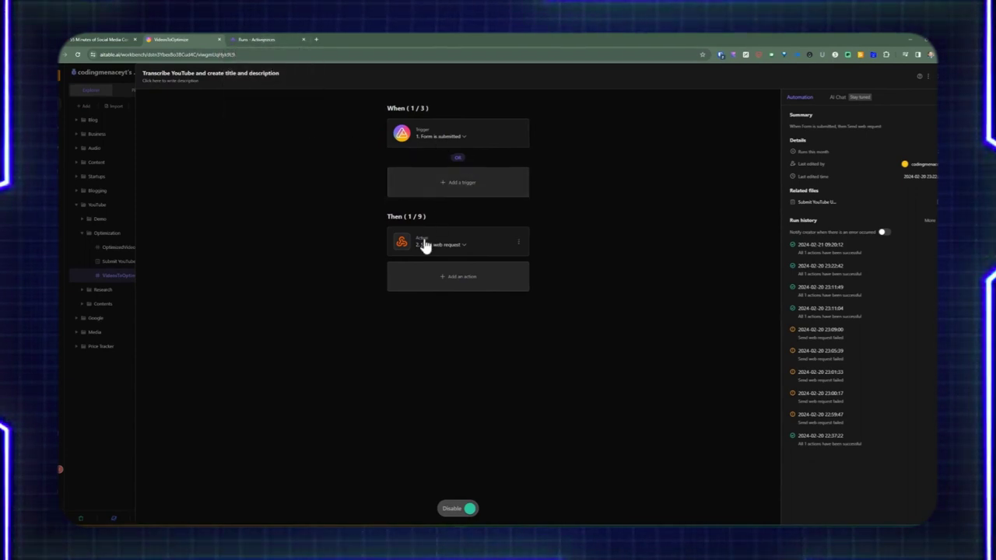
Step: Review the trigger types, try to change Form is submitted to Record is created, and cancel the change
{"action": "left_click", "coordinate": [436, 140]}
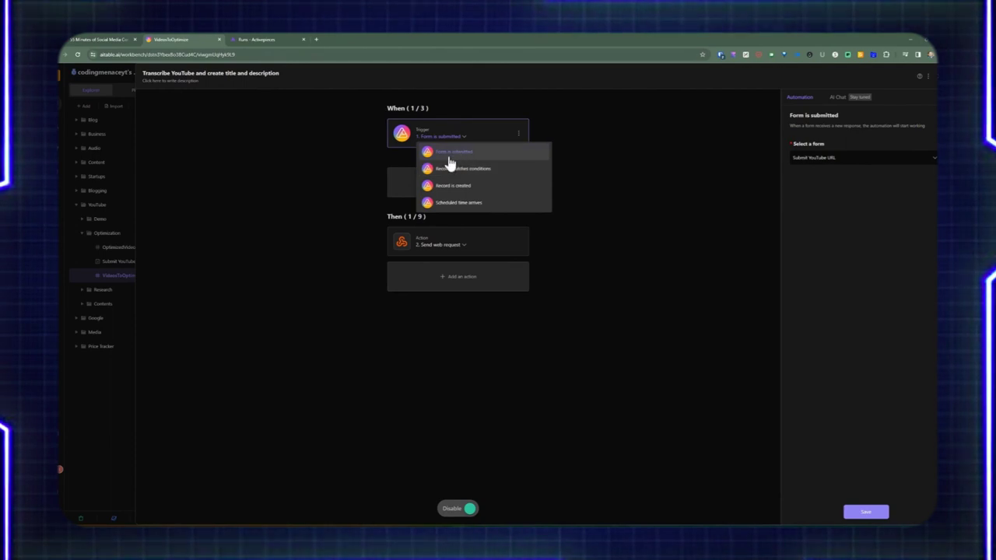
{"action": "left_click", "coordinate": [604, 166]}
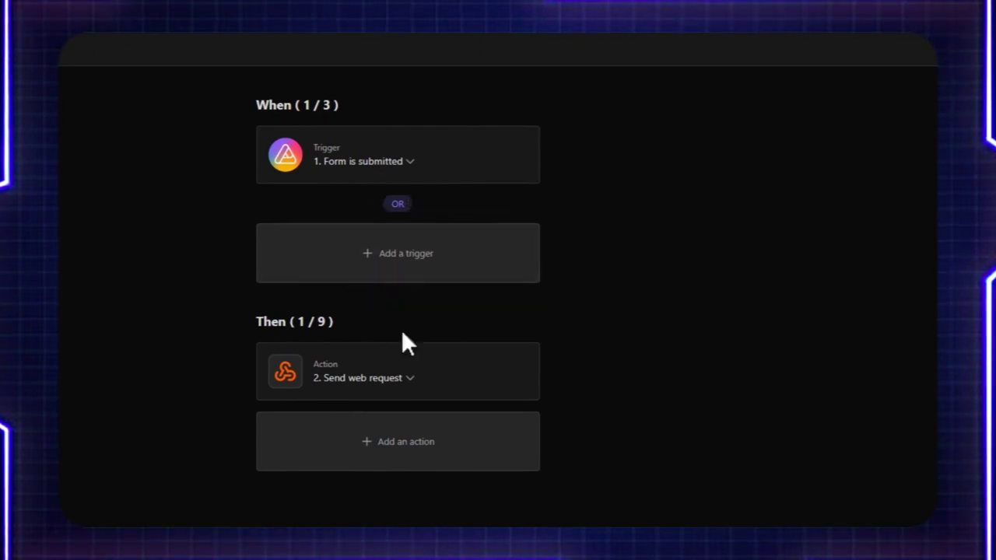
{"action": "left_click", "coordinate": [366, 161]}
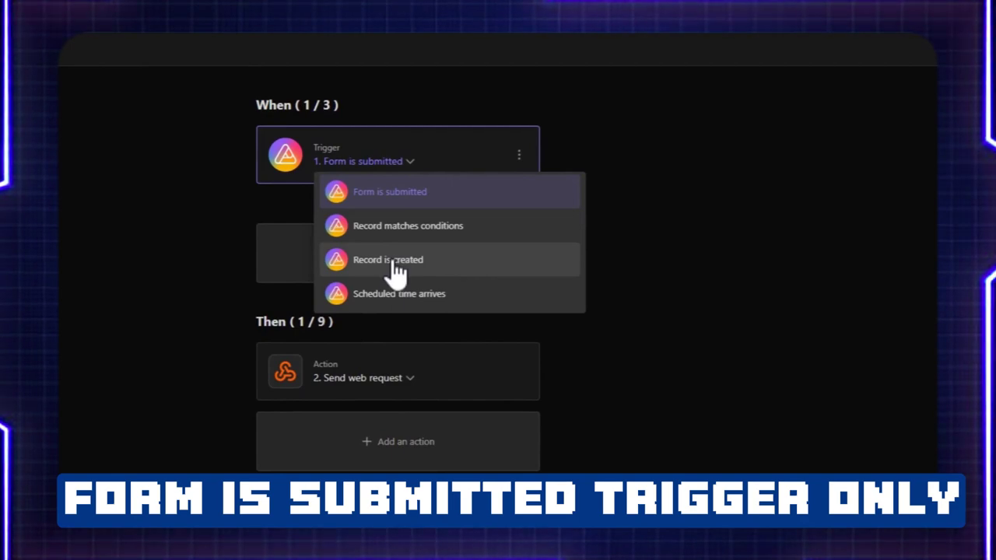
{"action": "left_click", "coordinate": [397, 265]}
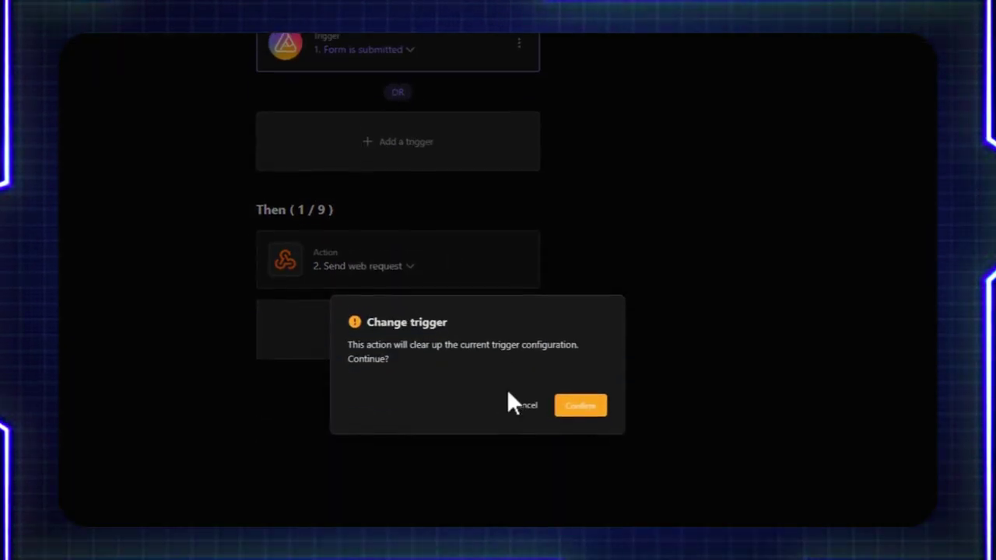
{"action": "left_click", "coordinate": [513, 403]}
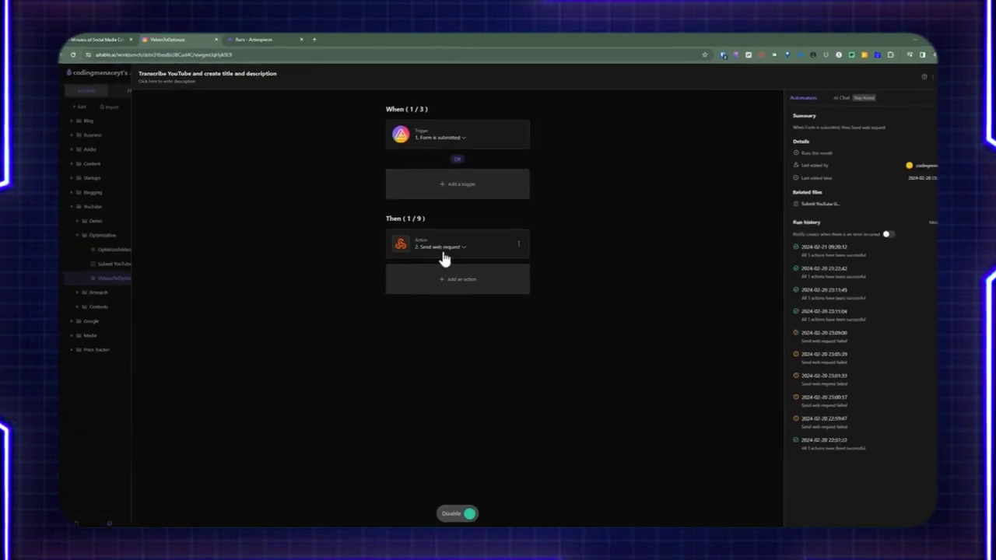
Step: Examine the Send web request action: its alternative action types, the Activepieces webhook address and the available request methods
{"action": "left_click", "coordinate": [448, 255]}
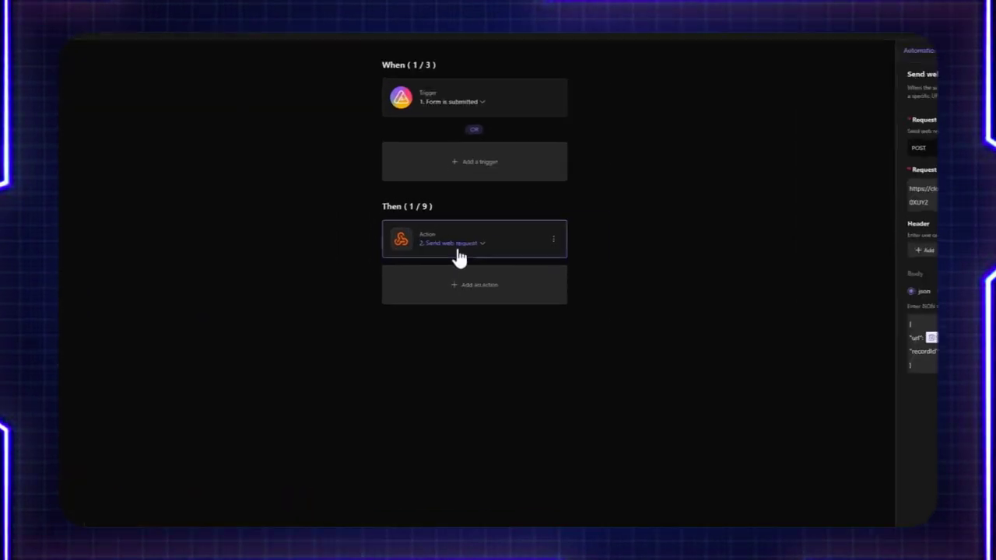
{"action": "left_click", "coordinate": [454, 248]}
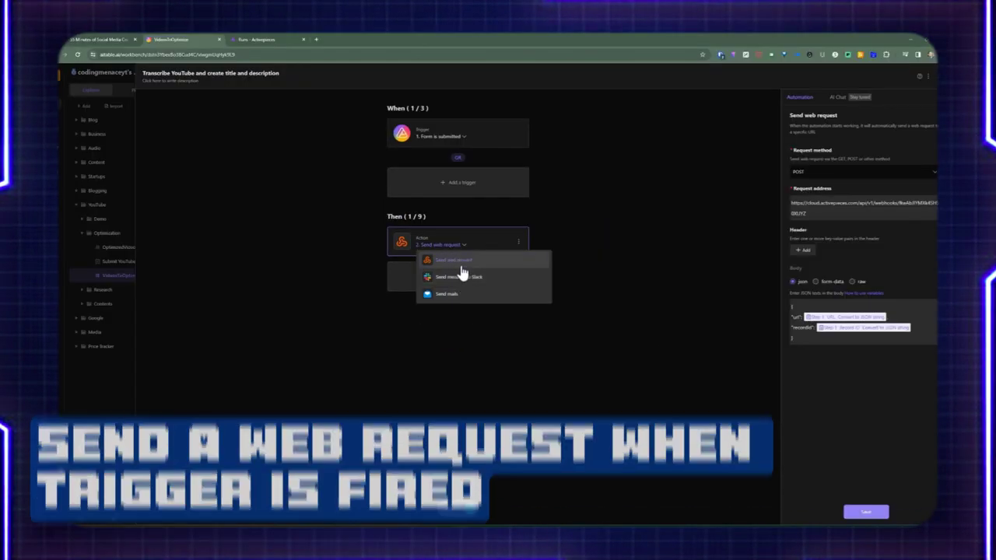
{"action": "left_click", "coordinate": [747, 261]}
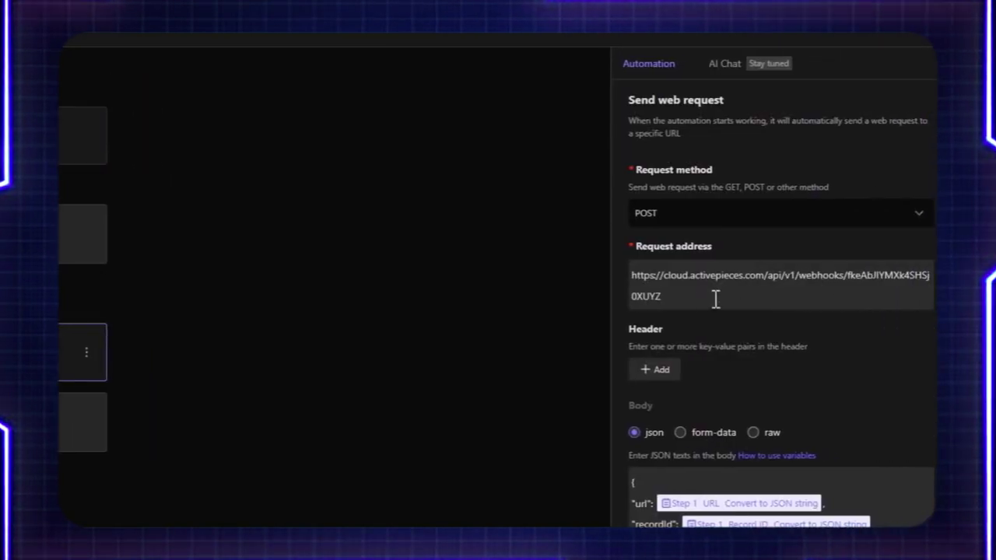
{"action": "left_click_drag", "start_coordinate": [663, 296], "coordinate": [636, 268]}
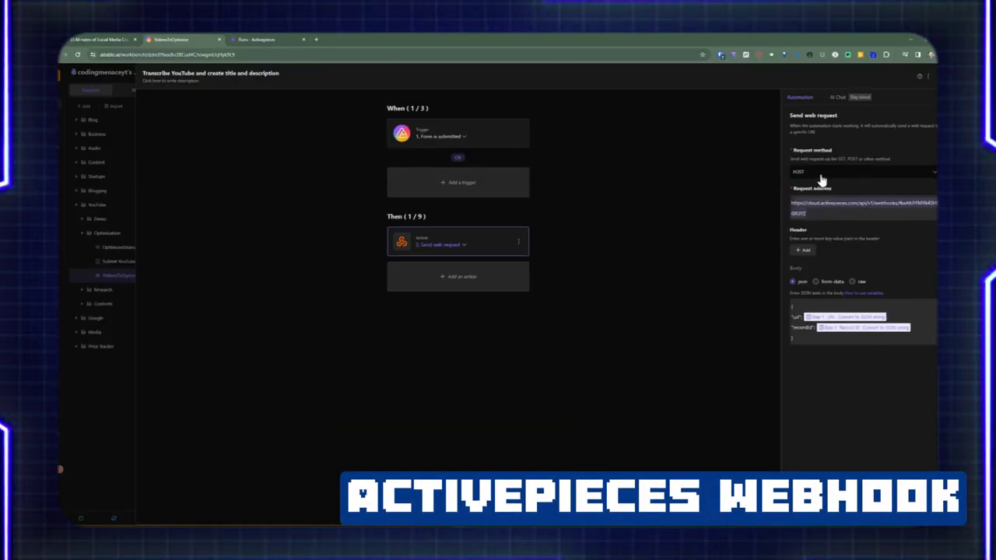
{"action": "left_click", "coordinate": [820, 175]}
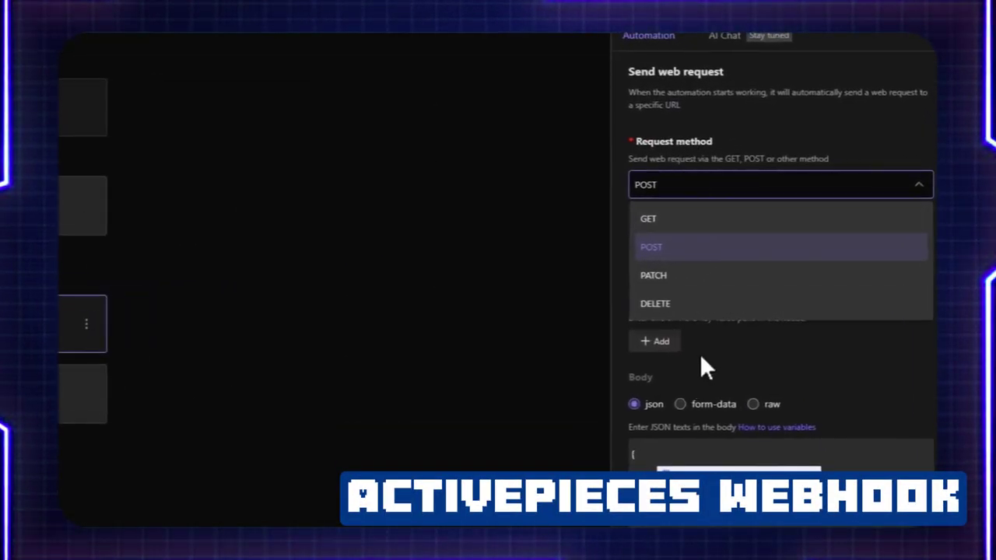
Step: Replace the web request's JSON body with a multi-line object holding a "url" key and an empty quoted value
{"action": "scroll", "coordinate": [701, 367], "scroll_direction": "down", "scroll_amount": 3}
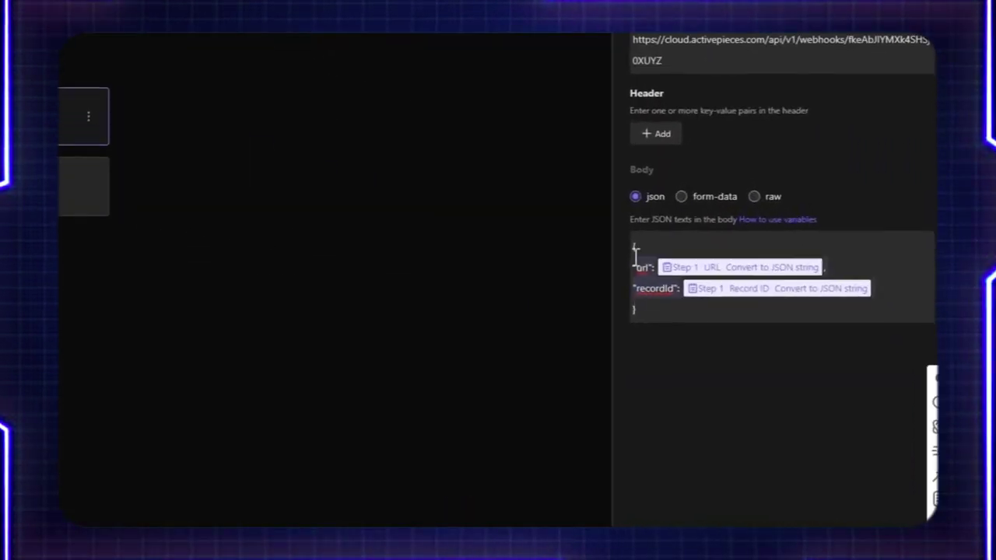
{"action": "left_click", "coordinate": [656, 267]}
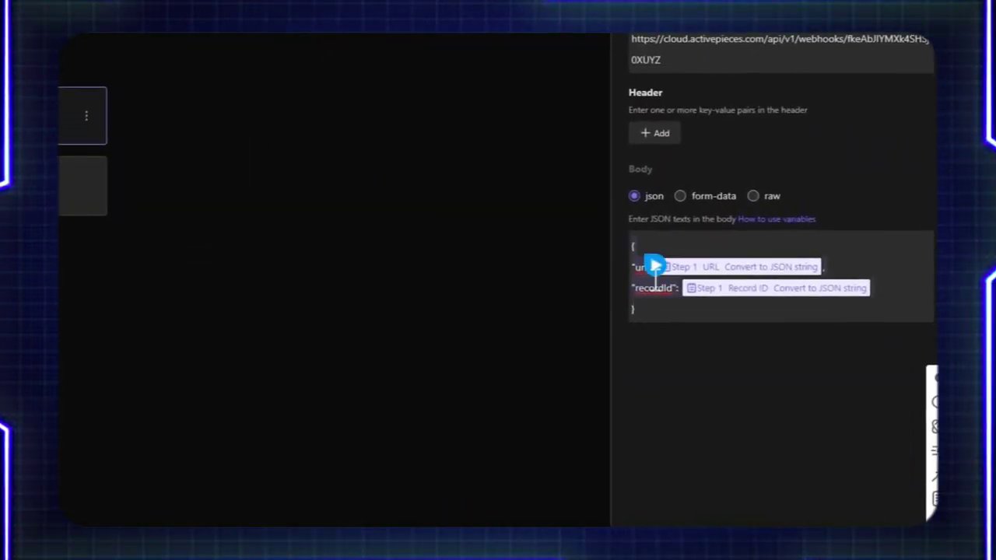
{"action": "key", "text": "ctrl+a"}
{"action": "key", "text": "BackSpace"}
{"action": "type", "text": "{}"}
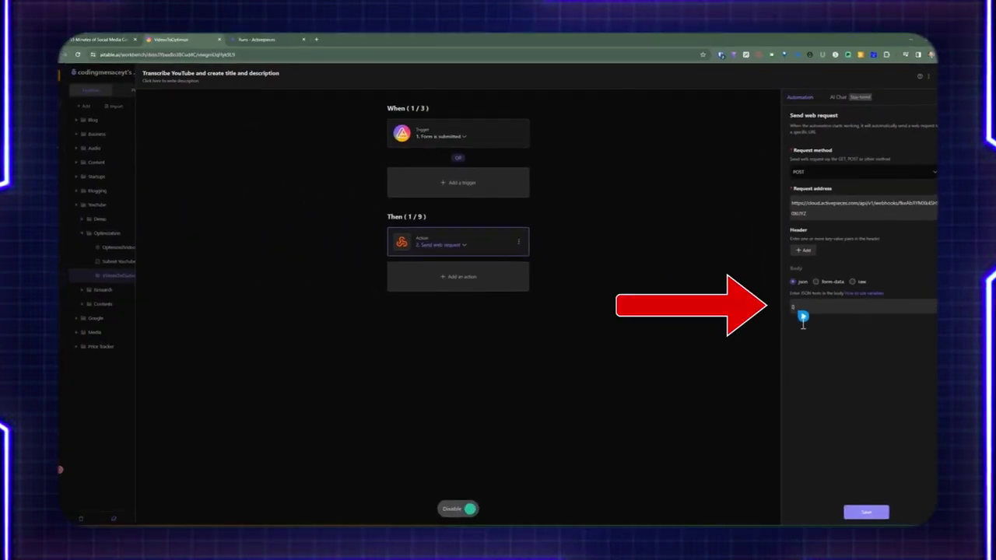
{"action": "key", "text": "Return"}
{"action": "key", "text": "Return"}
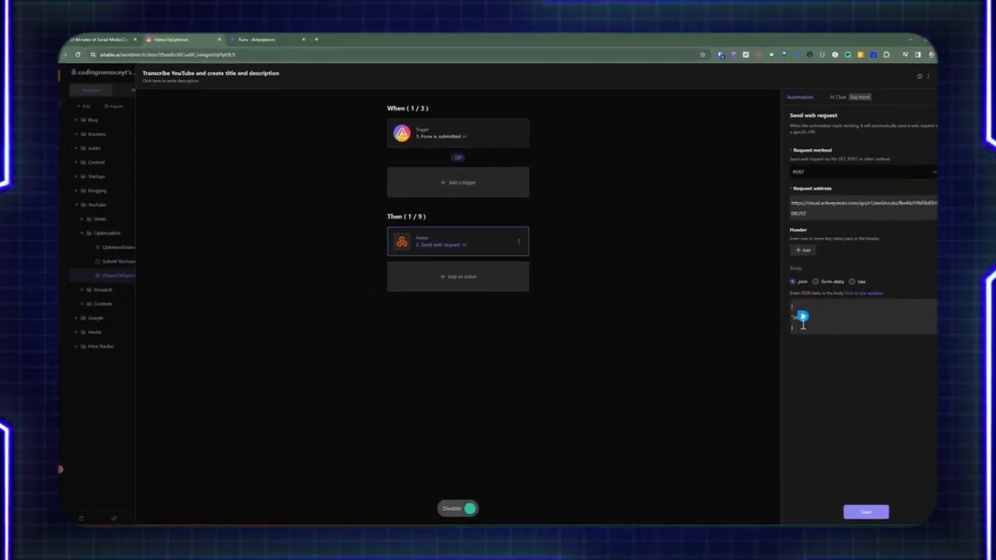
{"action": "type", "text": ":"}
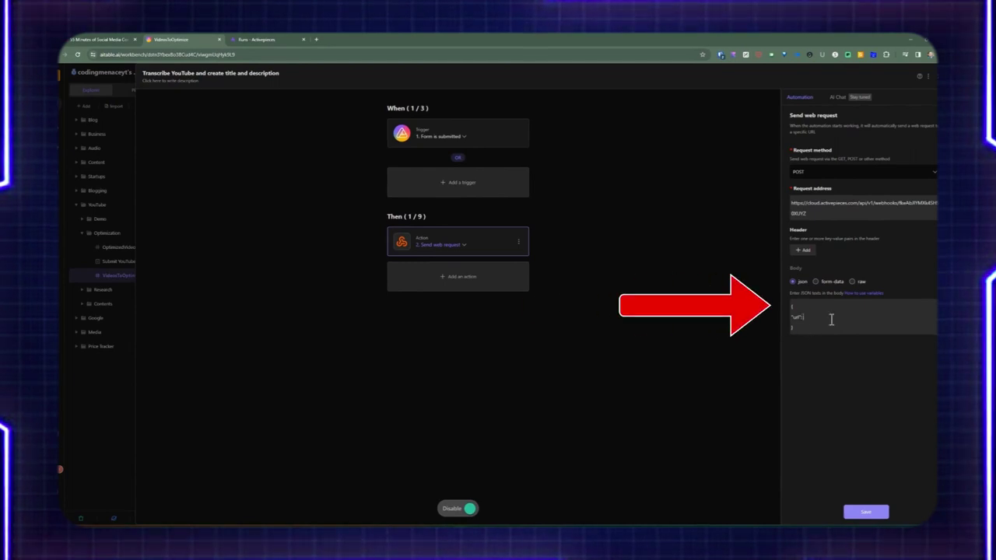
{"action": "type", "text": " \"\""}
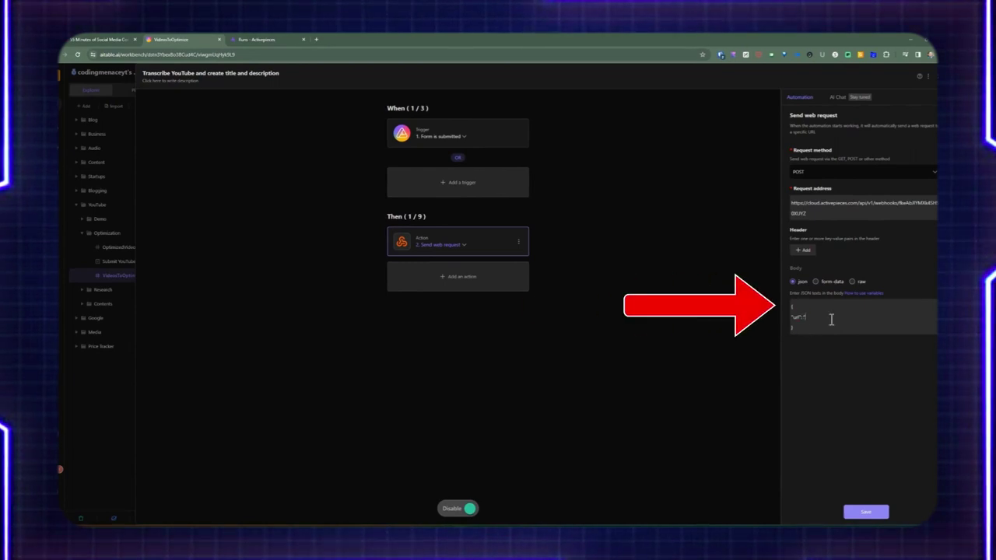
Step: Set the "url" value in the JSON body to the form trigger's URL field, converted to a JSON string
{"action": "key", "text": "Left"}
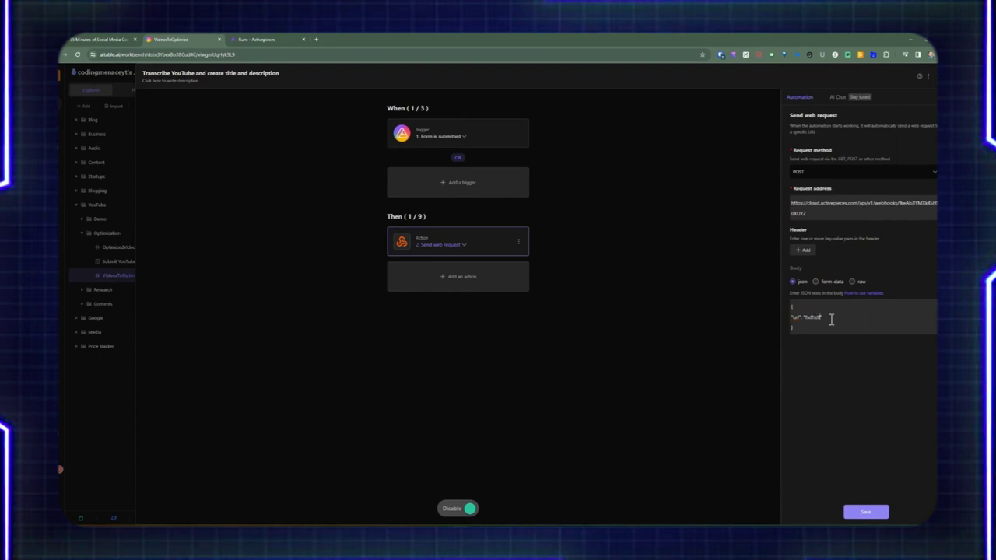
{"action": "key", "text": "BackSpace"}
{"action": "key", "text": "BackSpace"}
{"action": "key", "text": "BackSpace"}
{"action": "key", "text": "BackSpace"}
{"action": "key", "text": "BackSpace"}
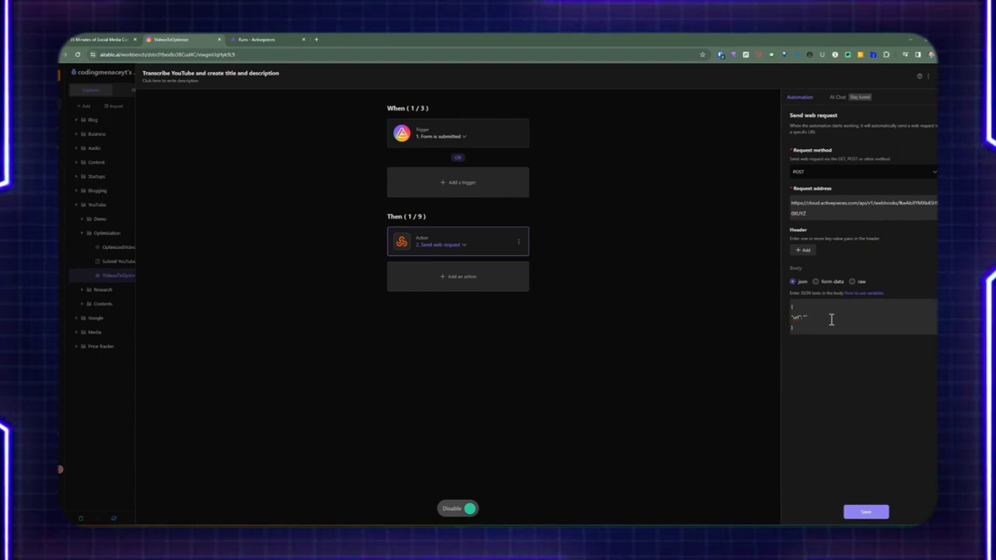
{"action": "type", "text": "/"}
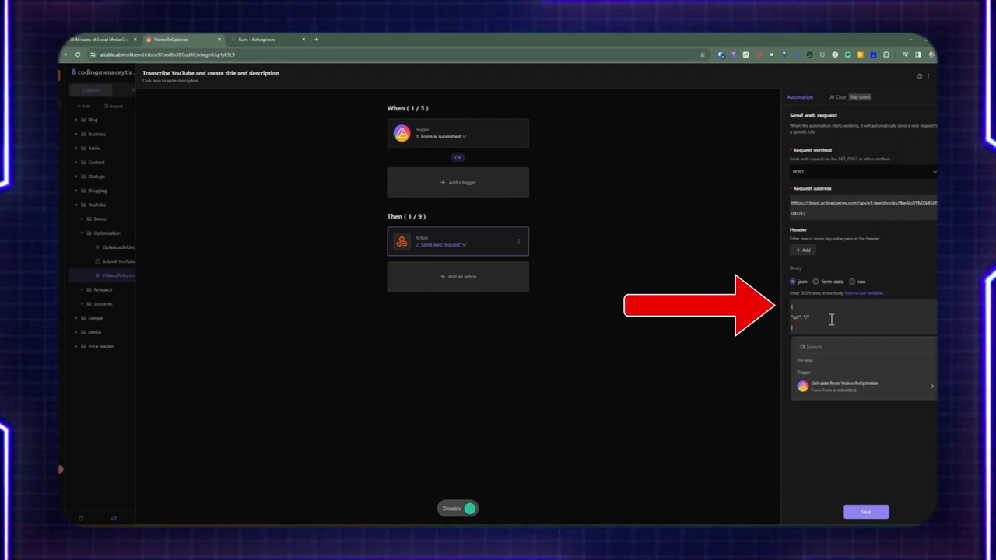
{"action": "left_click", "coordinate": [828, 393]}
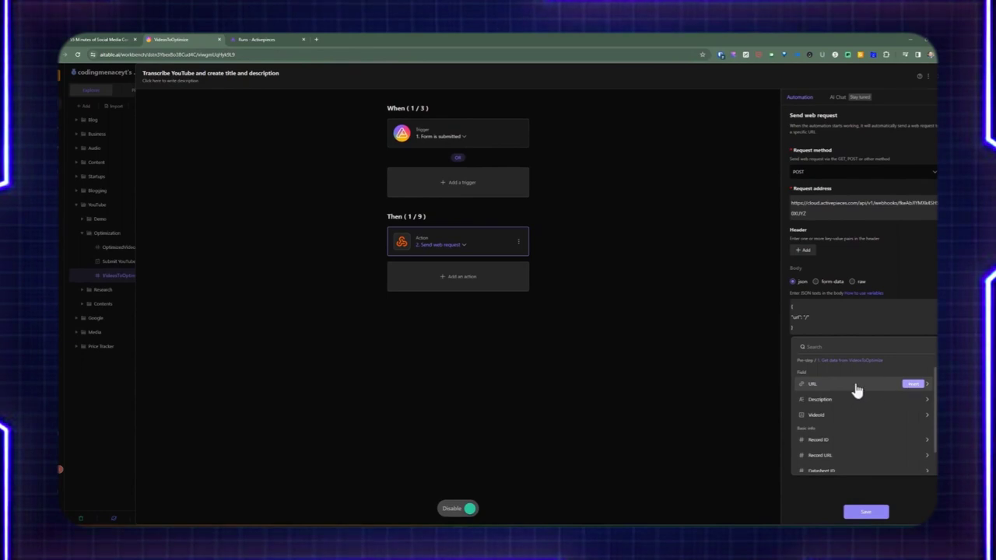
{"action": "left_click", "coordinate": [814, 389]}
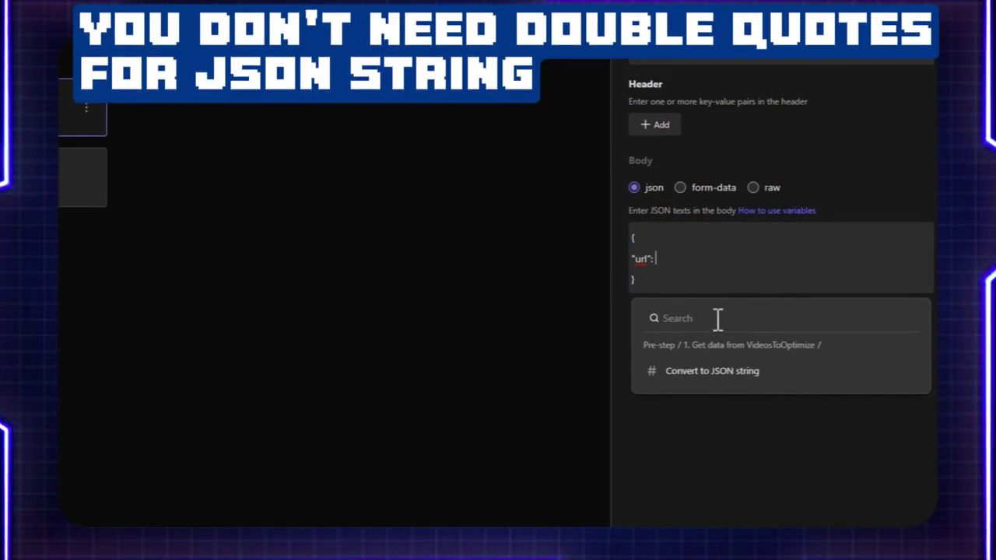
{"action": "mouse_move", "coordinate": [687, 371]}
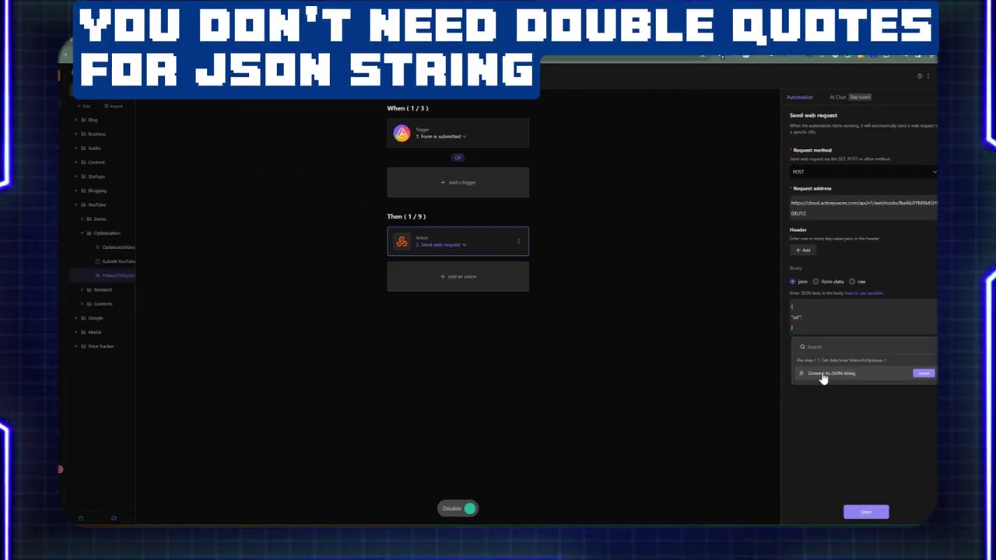
{"action": "left_click", "coordinate": [823, 379]}
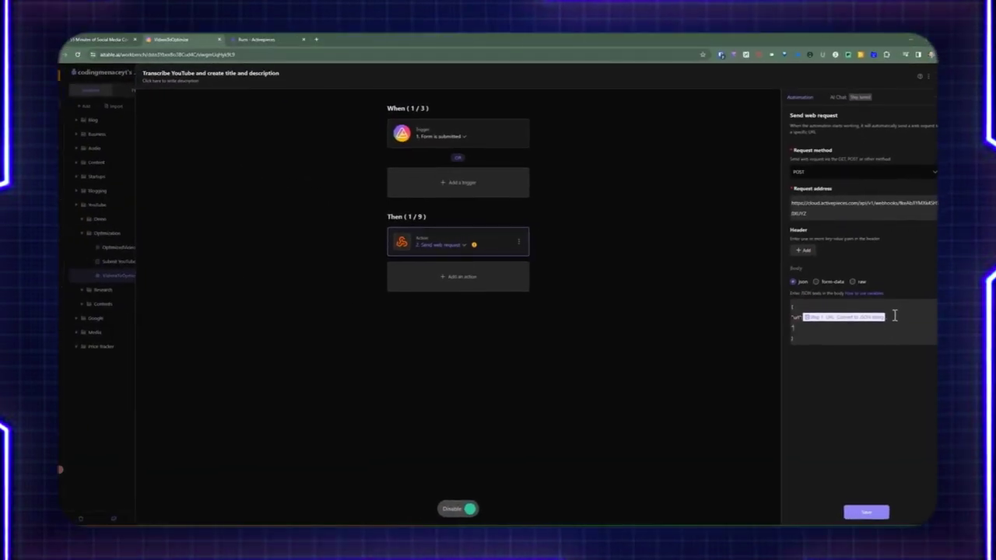
Step: Add a "recordId" key to the JSON body with the trigger's Record ID in double quotes as its value
{"action": "type", "text": "d"}
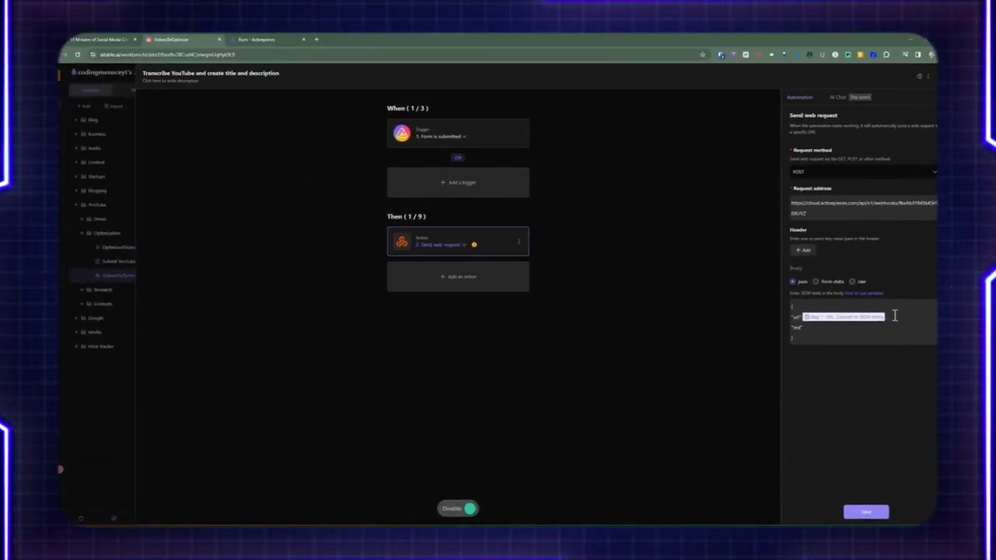
{"action": "type", "text": "Id"}
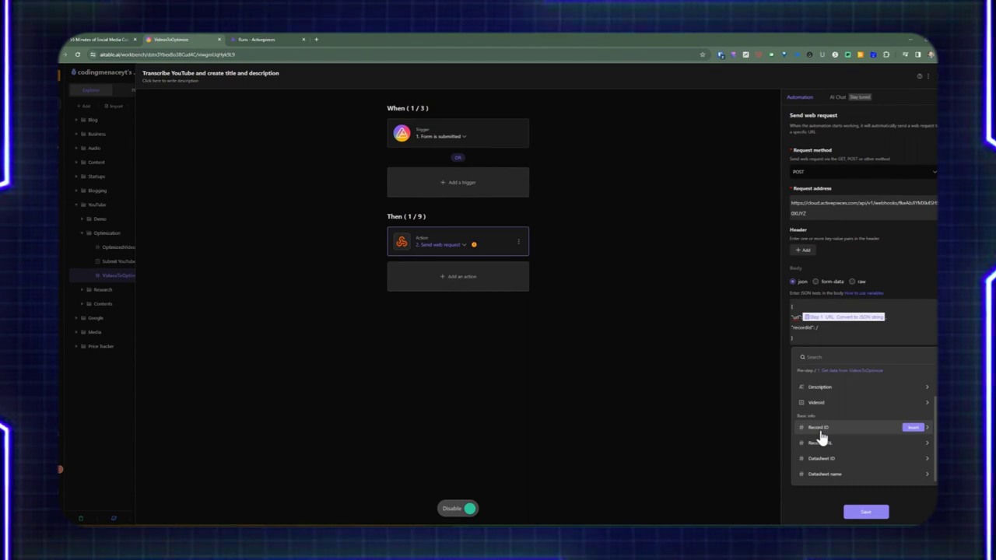
{"action": "left_click", "coordinate": [819, 430]}
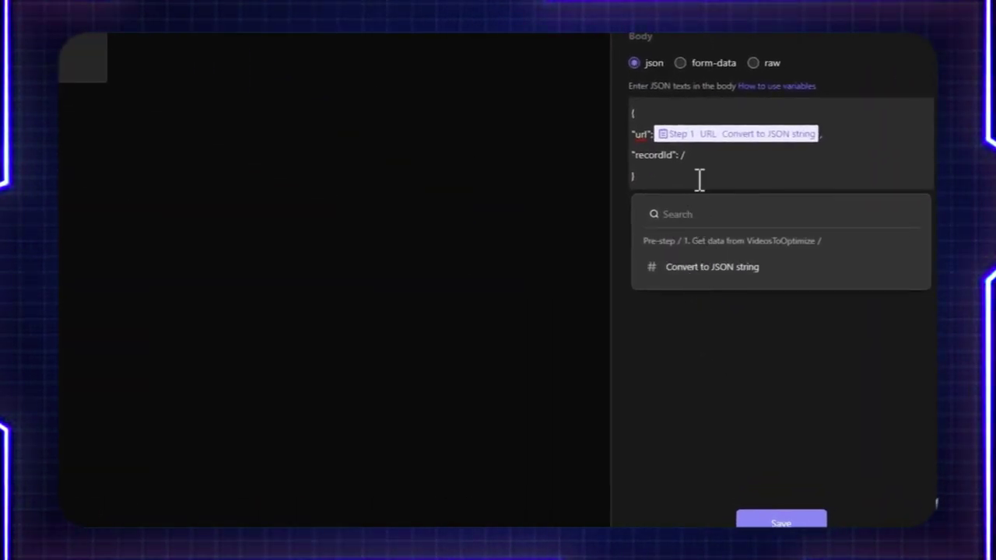
{"action": "left_click", "coordinate": [706, 158]}
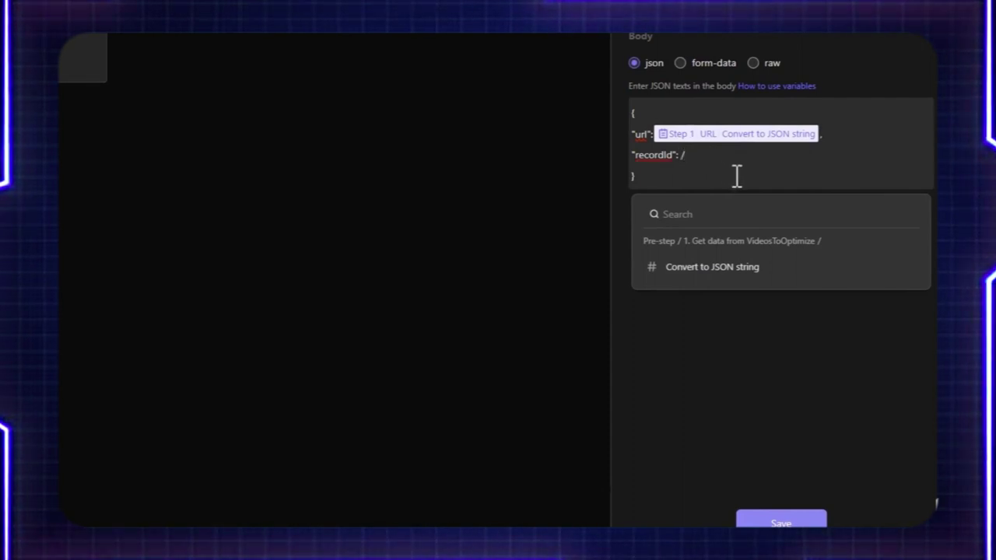
{"action": "scroll", "coordinate": [737, 176], "scroll_direction": "up", "scroll_amount": 3}
{"action": "left_click", "coordinate": [746, 400]}
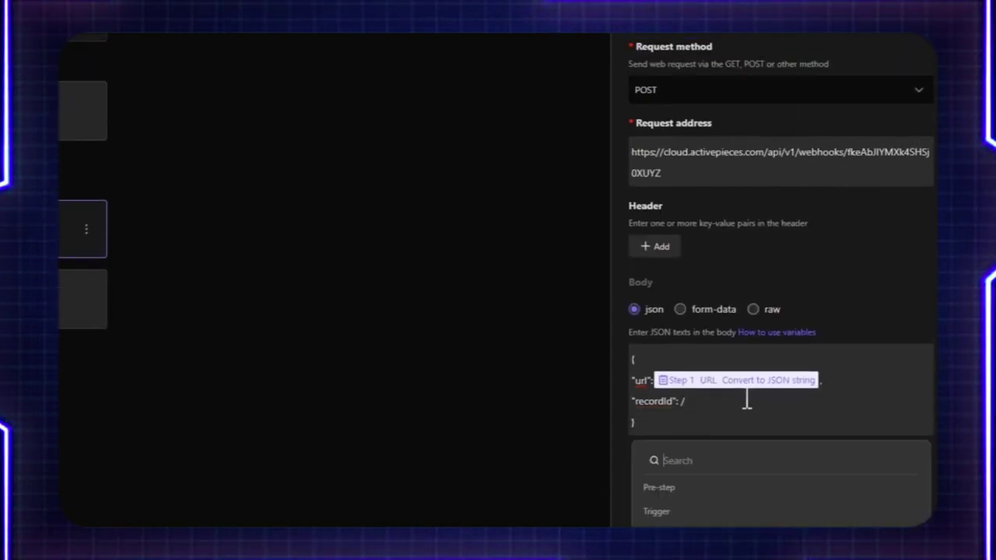
{"action": "scroll", "coordinate": [746, 400], "scroll_direction": "down", "scroll_amount": 2}
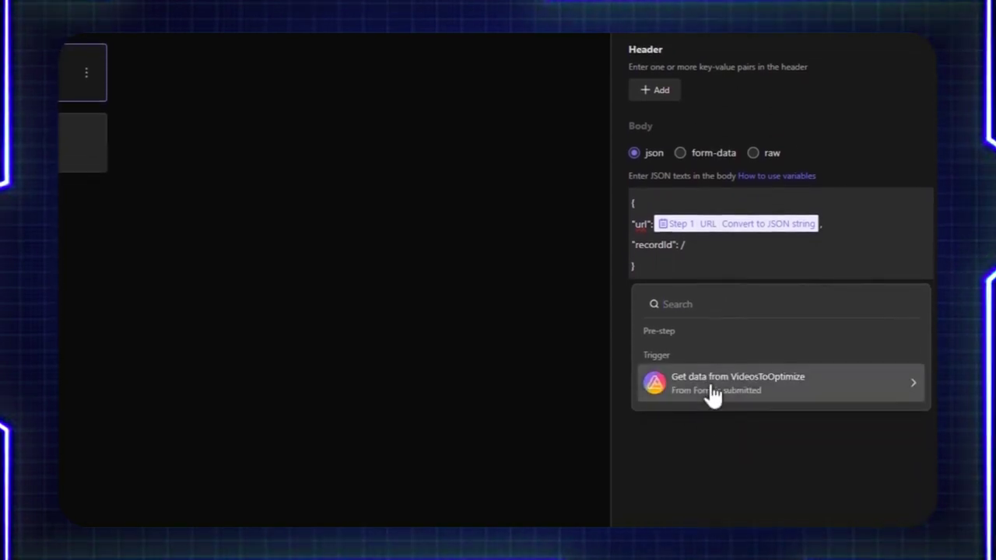
{"action": "left_click", "coordinate": [712, 389]}
{"action": "mouse_move", "coordinate": [887, 488]}
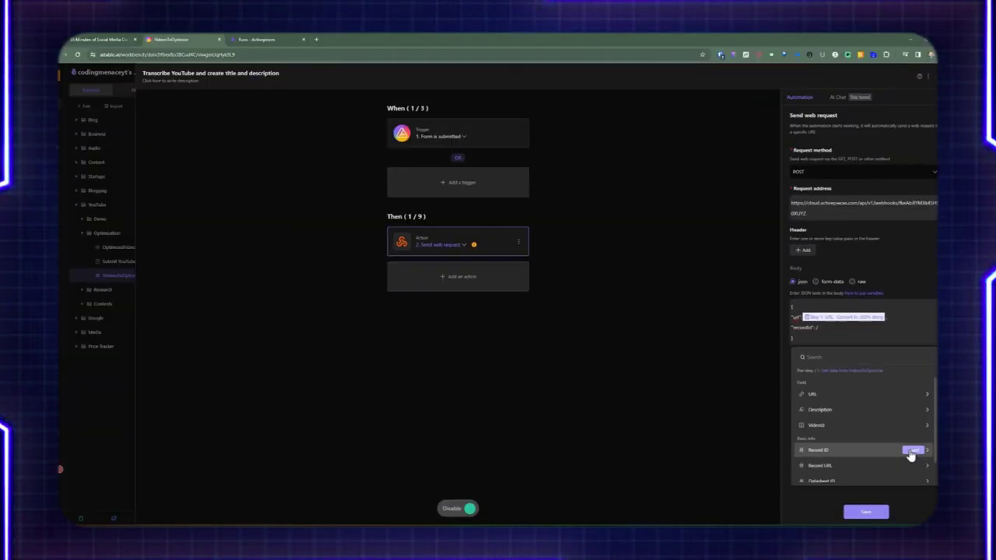
{"action": "left_click", "coordinate": [912, 451]}
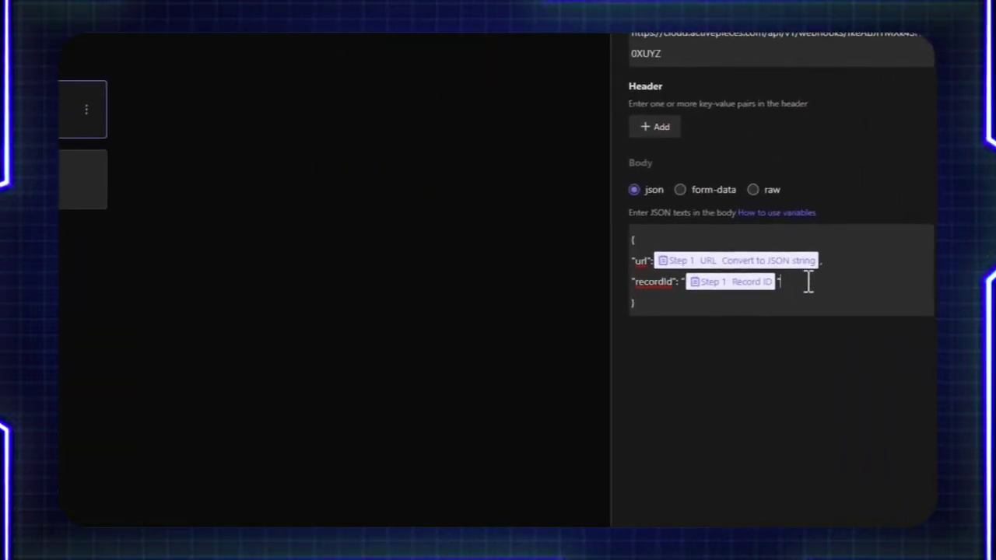
Step: Replace the "recordId" value with the trigger's Record ID converted to a JSON string, and save the web request
{"action": "key", "text": "BackSpace"}
{"action": "key", "text": "BackSpace"}
{"action": "key", "text": "BackSpace"}
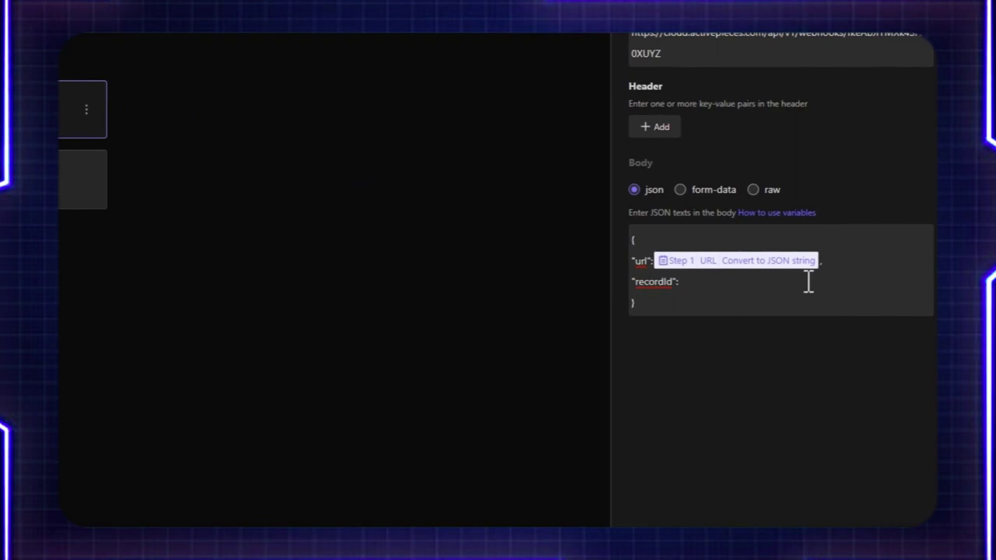
{"action": "type", "text": "/"}
{"action": "left_click", "coordinate": [833, 402]}
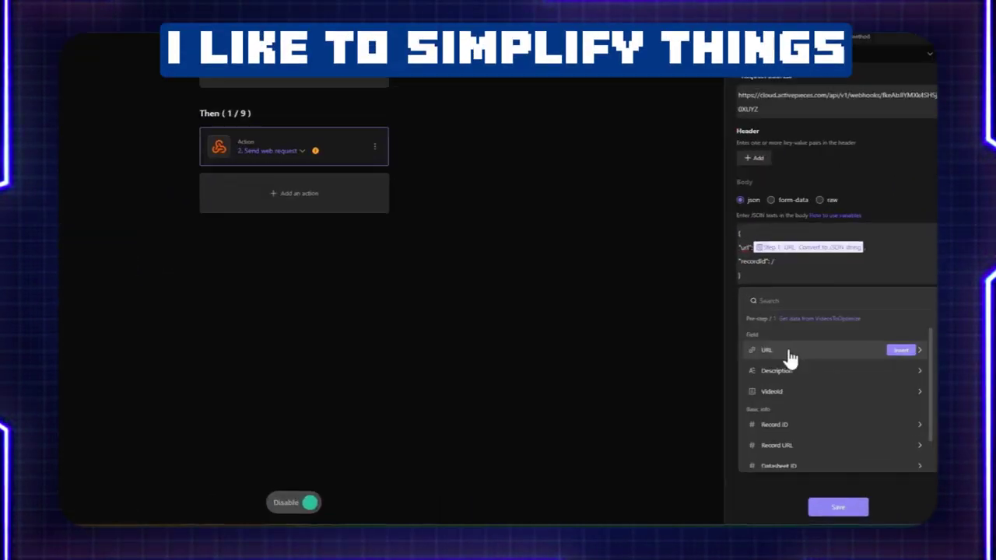
{"action": "scroll", "coordinate": [781, 424], "scroll_direction": "down", "scroll_amount": 1}
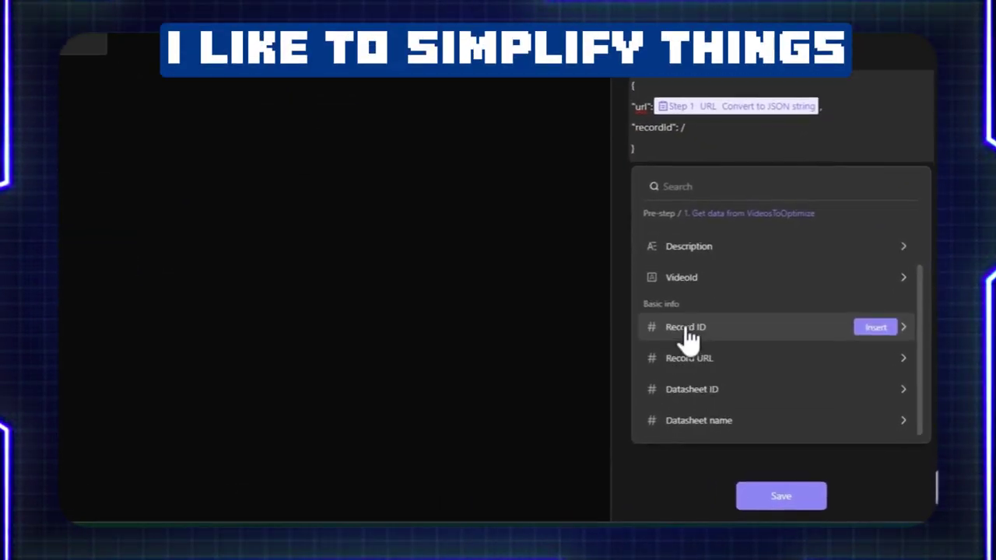
{"action": "left_click", "coordinate": [687, 329]}
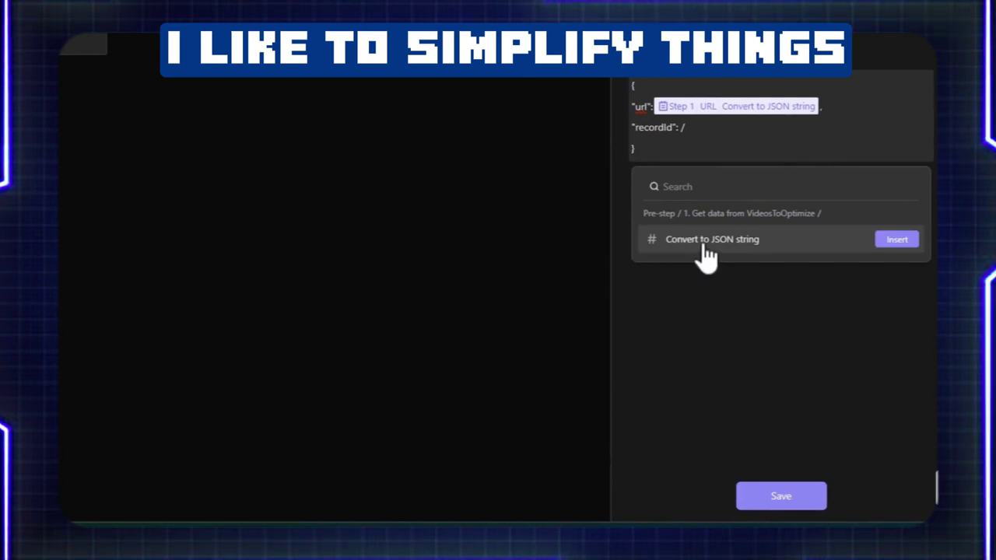
{"action": "left_click", "coordinate": [887, 241]}
{"action": "left_click", "coordinate": [791, 503]}
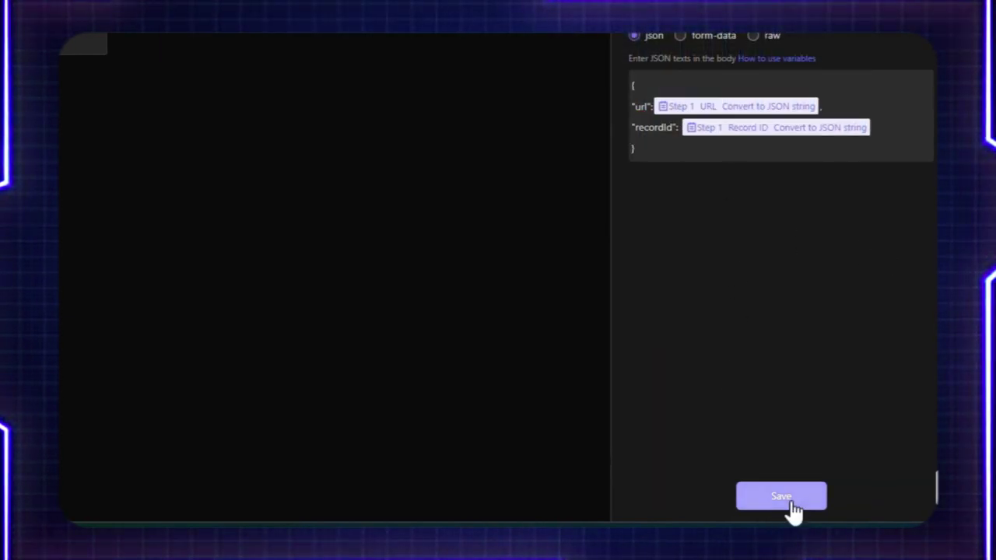
{"action": "scroll", "coordinate": [564, 460], "scroll_direction": "up", "scroll_amount": 5}
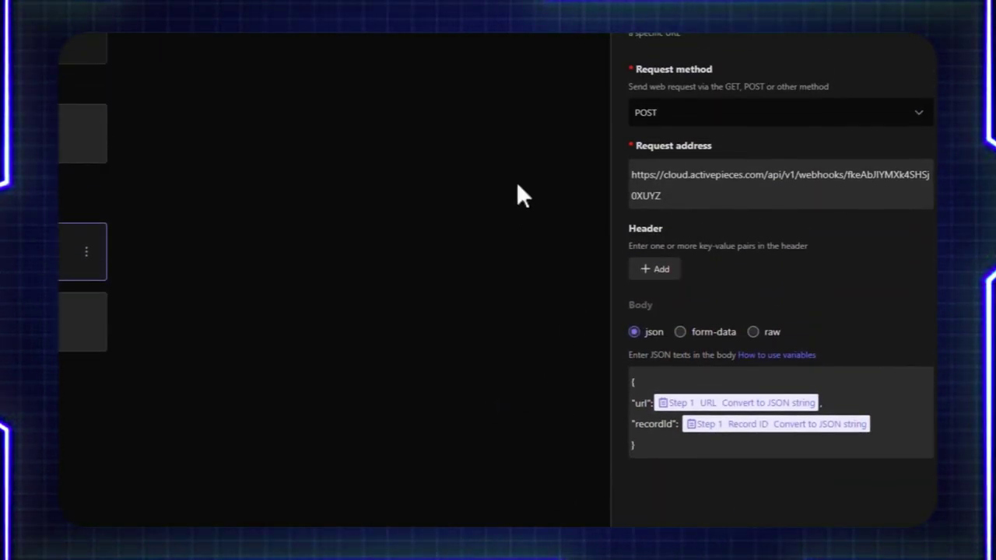
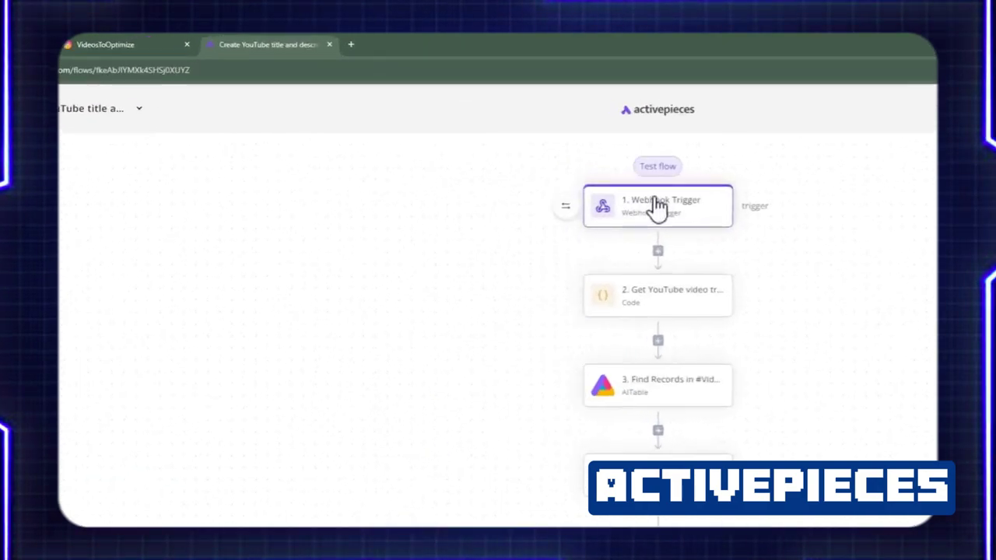
Step: Check the flow's Webhook Trigger URL, and return to AITable to review the automation's Send web request address and JSON body
{"action": "left_click", "coordinate": [713, 265]}
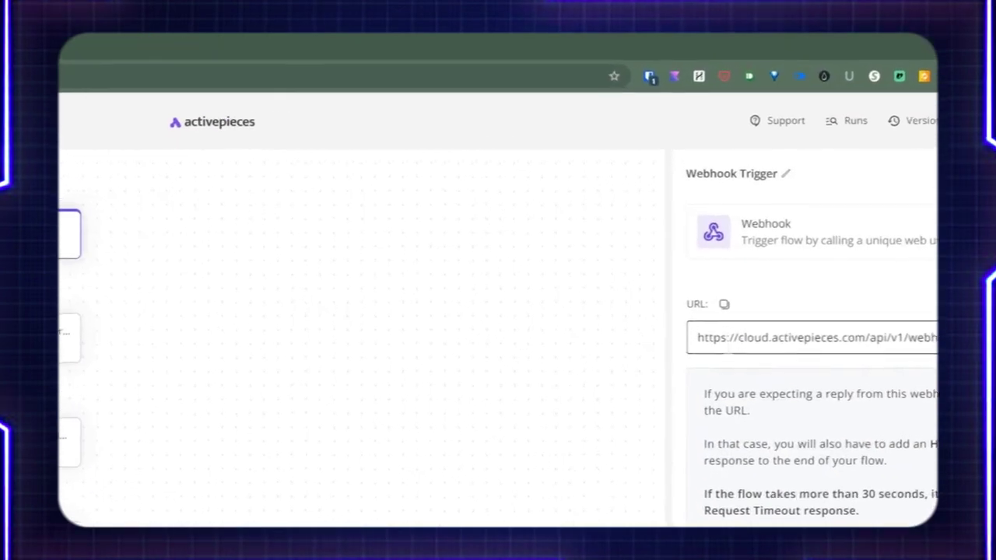
{"action": "left_click", "coordinate": [261, 47]}
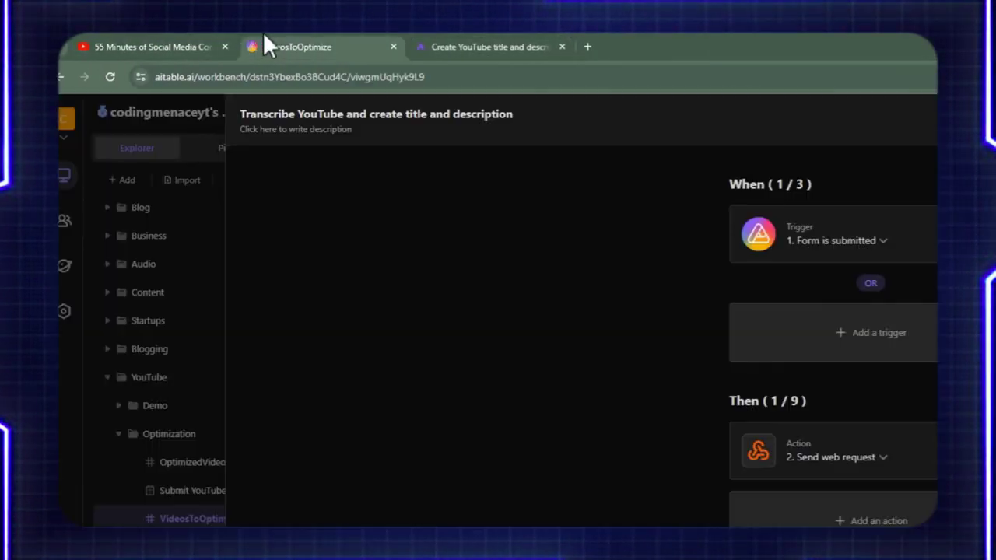
{"action": "left_click", "coordinate": [189, 415]}
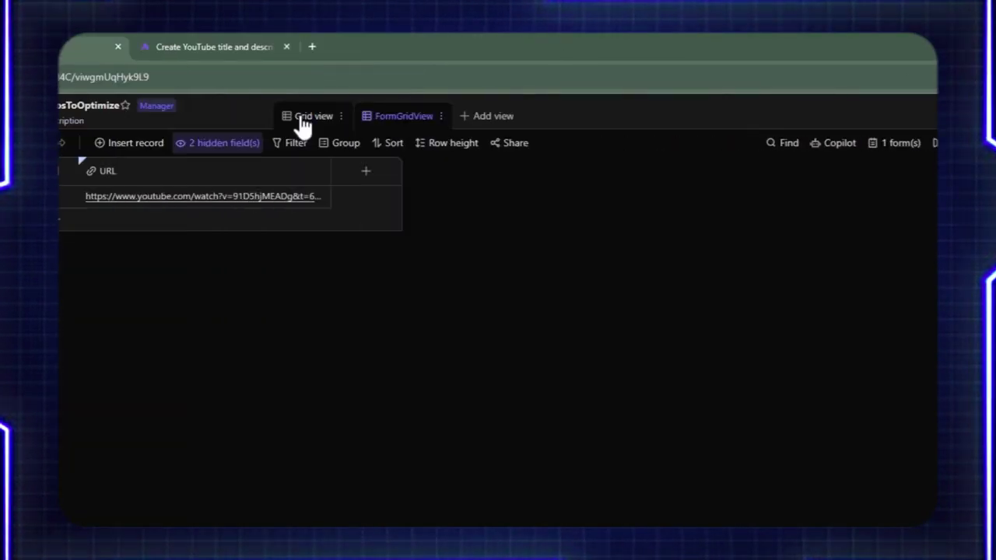
{"action": "left_click", "coordinate": [576, 113]}
{"action": "left_click", "coordinate": [490, 143]}
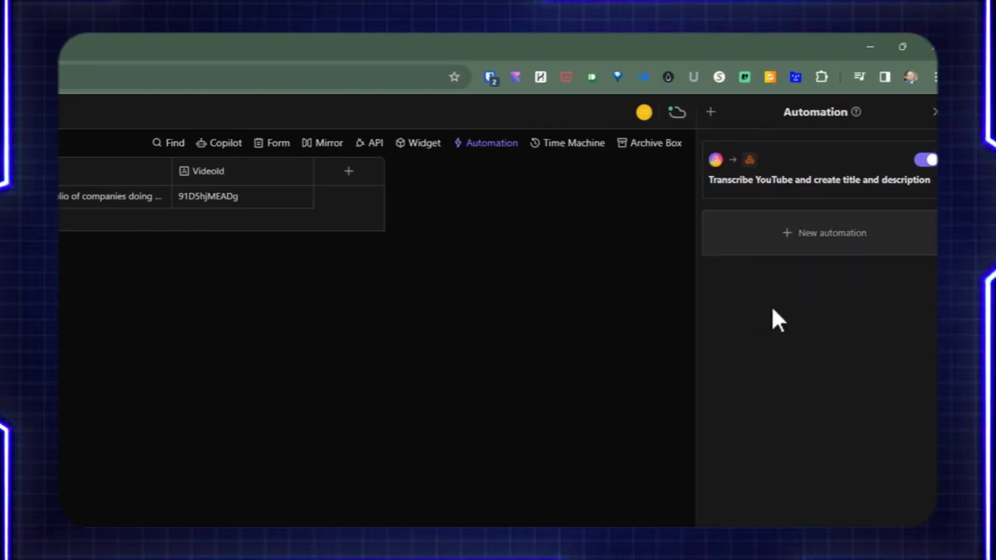
{"action": "left_click", "coordinate": [774, 179]}
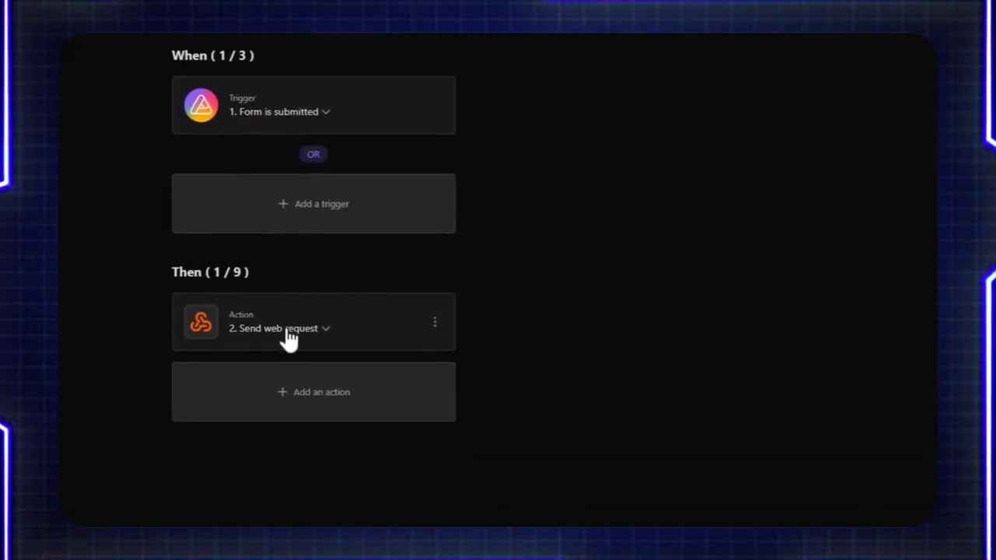
{"action": "left_click", "coordinate": [288, 336]}
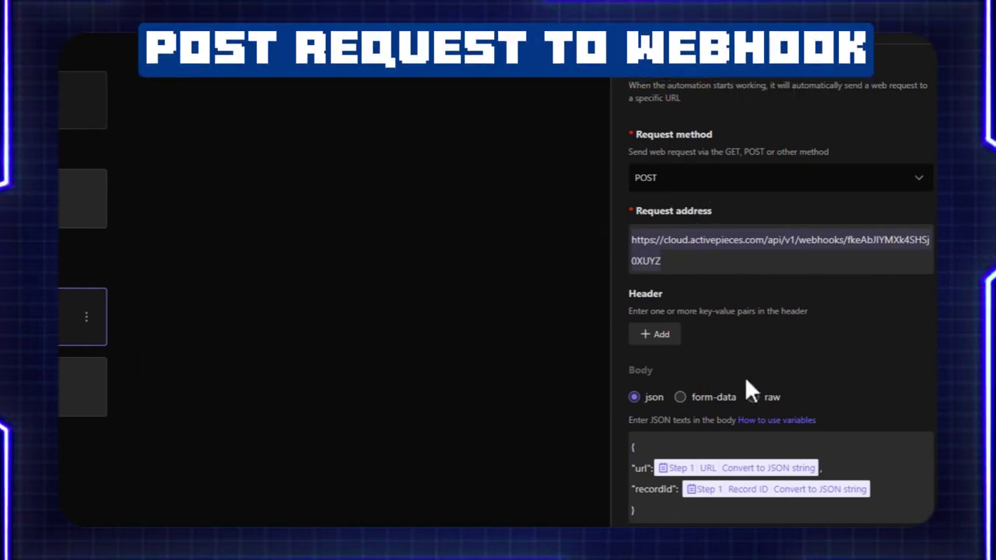
{"action": "scroll", "coordinate": [739, 388], "scroll_direction": "down", "scroll_amount": 3}
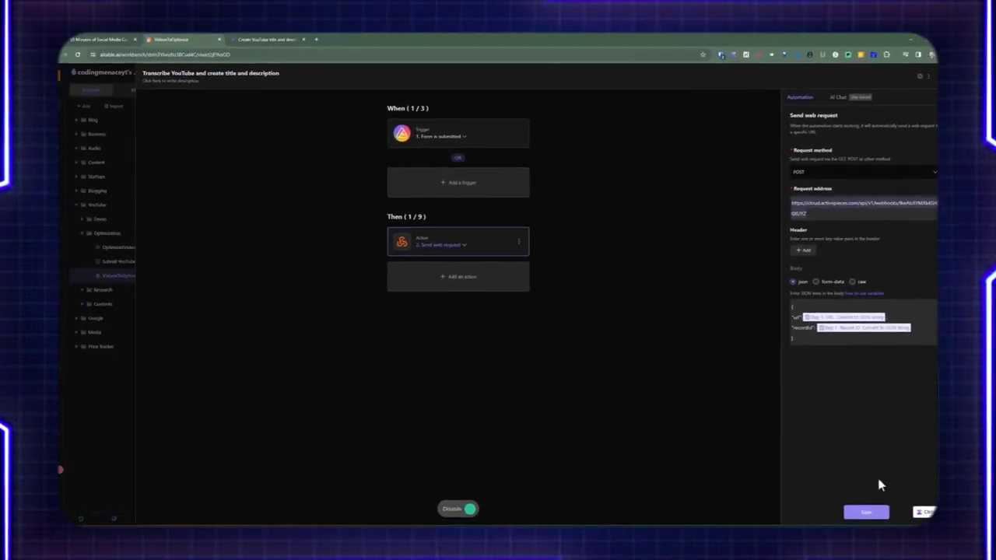
Step: Switch to the Activepieces flow and examine its Webhook Trigger step
{"action": "left_click", "coordinate": [243, 39]}
{"action": "left_click", "coordinate": [602, 266]}
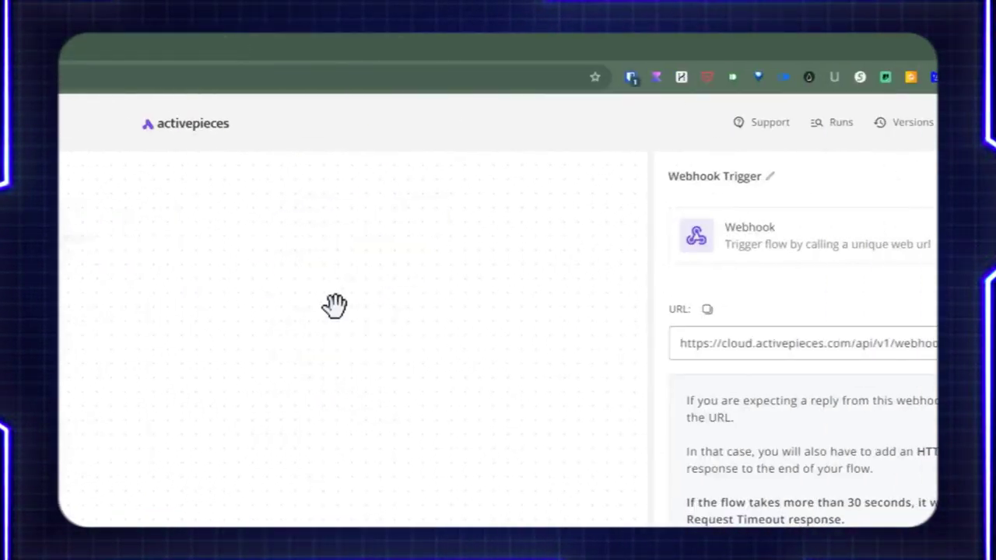
{"action": "left_click_drag", "start_coordinate": [747, 411], "coordinate": [733, 155]}
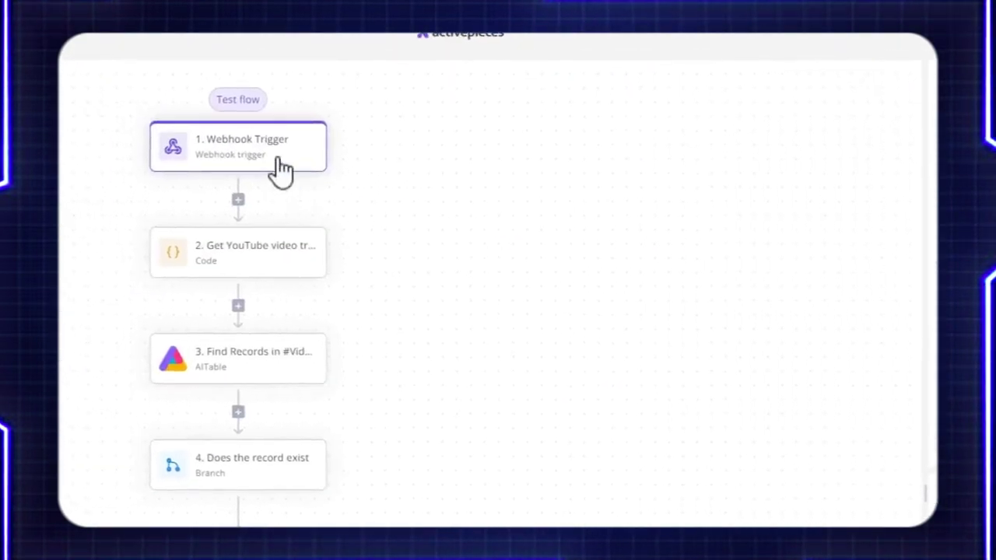
Step: Open the Get YouTube video transcript step, expand its code to the full editor, and examine the 'youtube-transcript' import in index.ts
{"action": "left_click", "coordinate": [262, 254]}
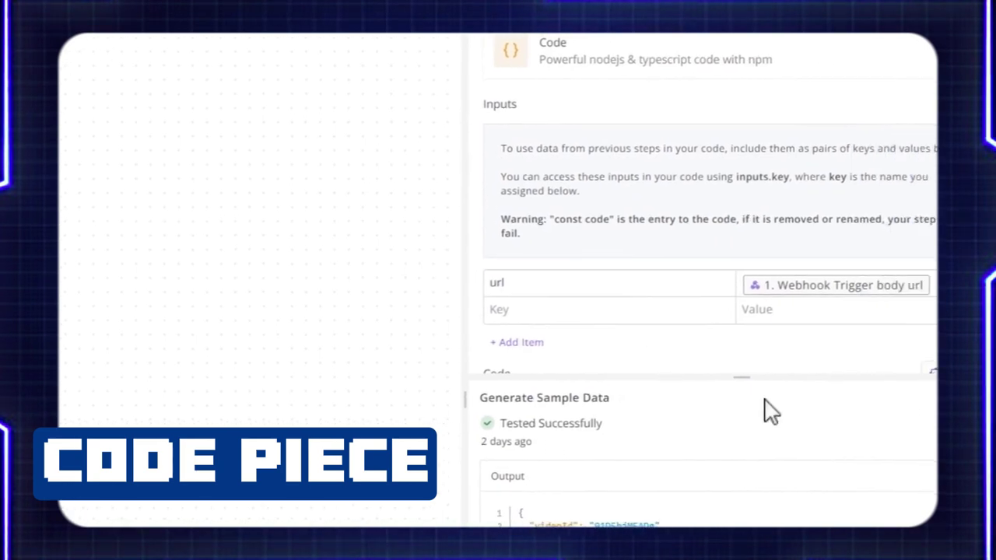
{"action": "left_click_drag", "start_coordinate": [818, 382], "coordinate": [817, 488]}
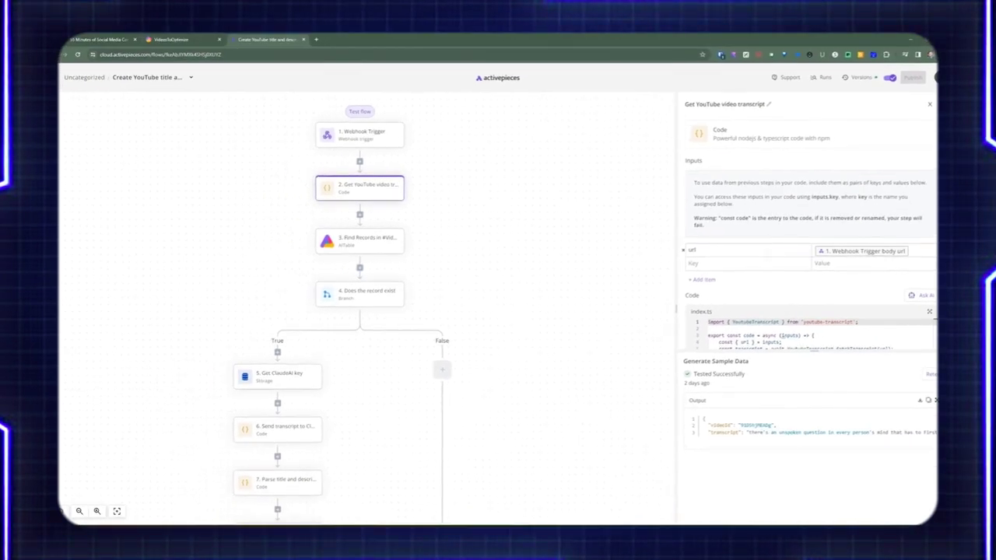
{"action": "scroll", "coordinate": [767, 215], "scroll_direction": "down", "scroll_amount": 1}
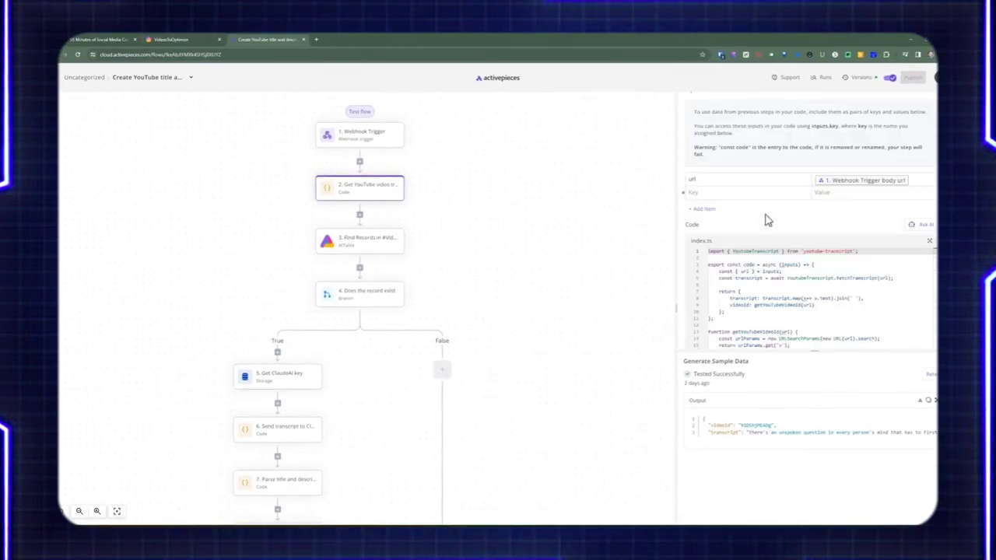
{"action": "left_click", "coordinate": [929, 246]}
{"action": "left_click", "coordinate": [506, 149]}
{"action": "left_click_drag", "start_coordinate": [552, 180], "coordinate": [454, 180]}
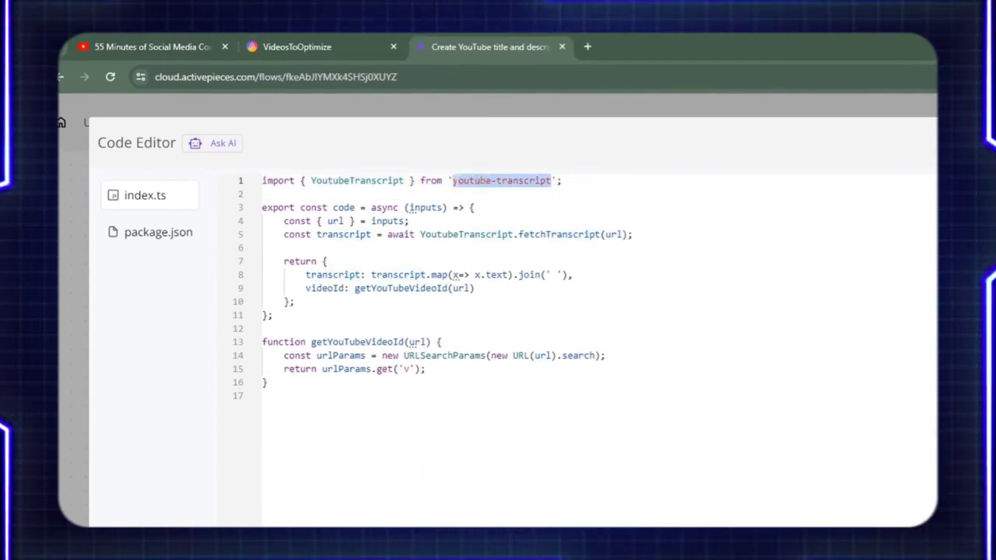
Step: Examine the YoutubeTranscript import and how the exported code function reads url from its inputs in index.ts
{"action": "left_click", "coordinate": [470, 194]}
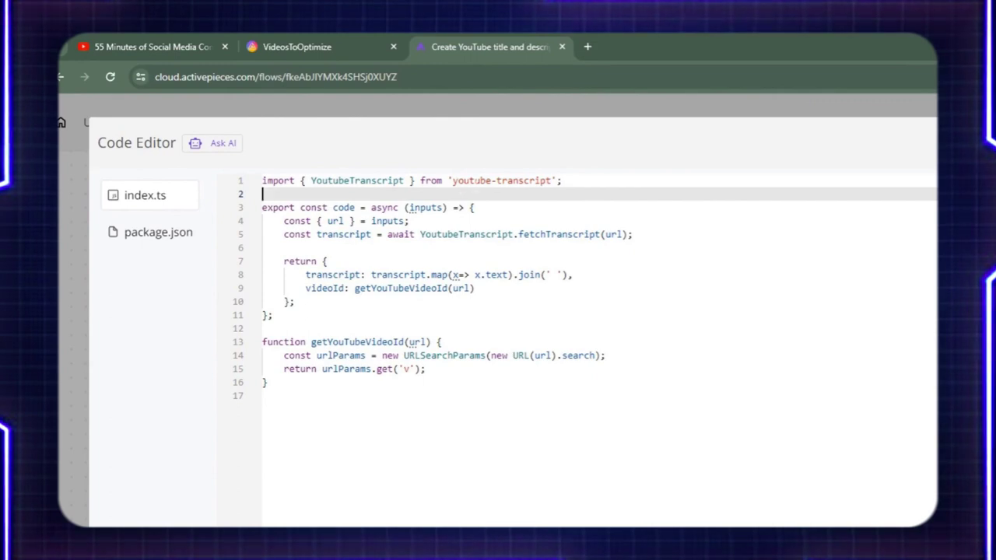
{"action": "left_click_drag", "start_coordinate": [564, 181], "coordinate": [544, 193]}
{"action": "double_click", "coordinate": [352, 180]}
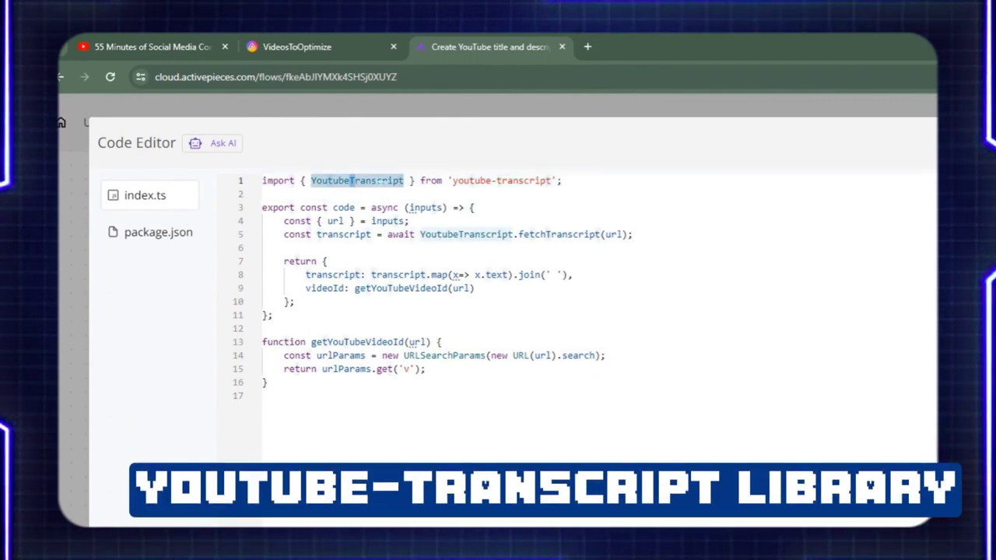
{"action": "left_click", "coordinate": [421, 248]}
{"action": "left_click_drag", "start_coordinate": [263, 207], "coordinate": [294, 302]}
{"action": "left_click", "coordinate": [415, 208]}
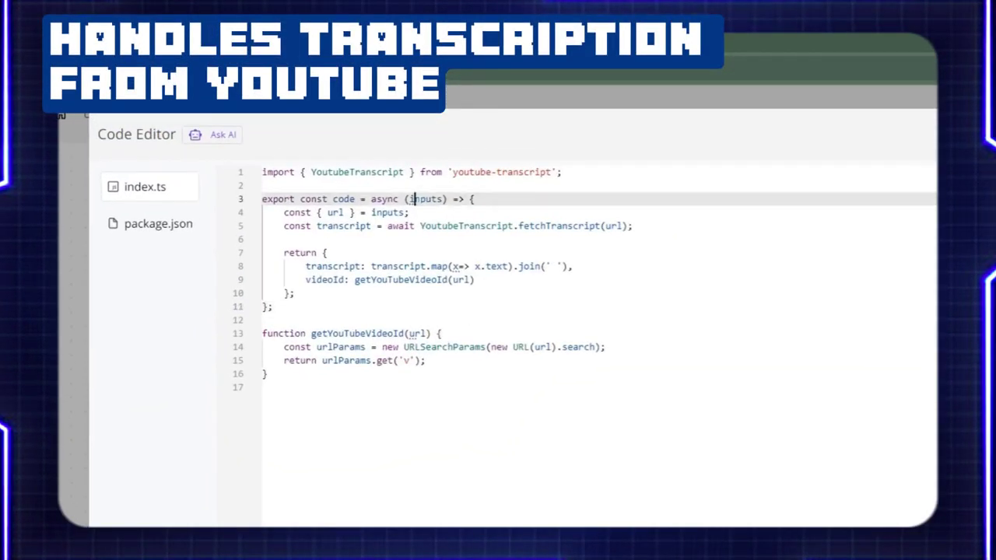
{"action": "double_click", "coordinate": [413, 199]}
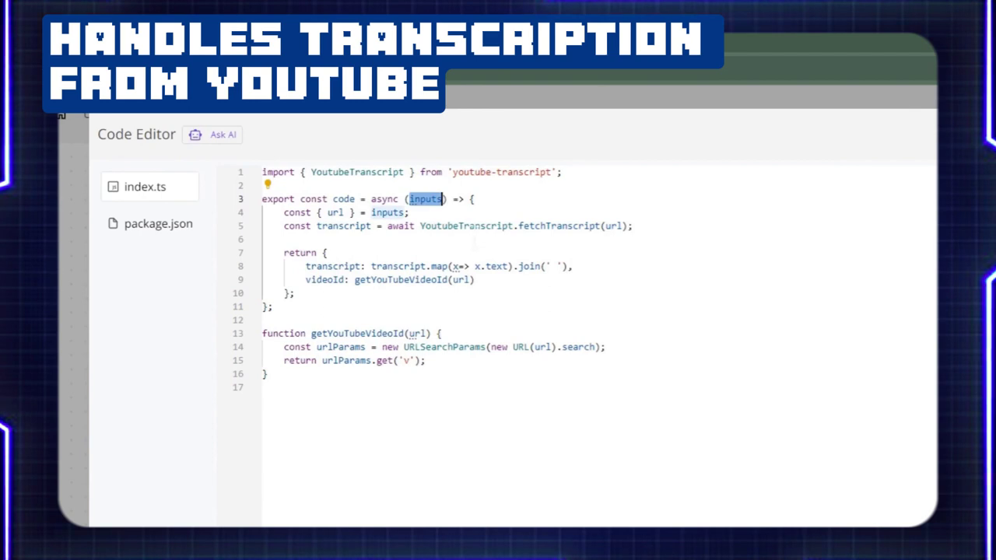
{"action": "left_click_drag", "start_coordinate": [409, 212], "coordinate": [294, 213]}
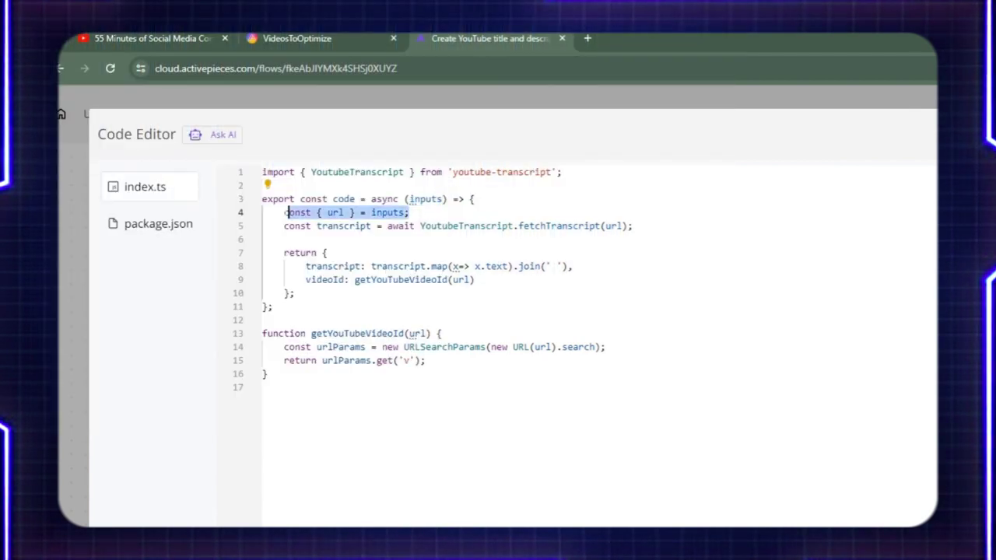
{"action": "double_click", "coordinate": [335, 212]}
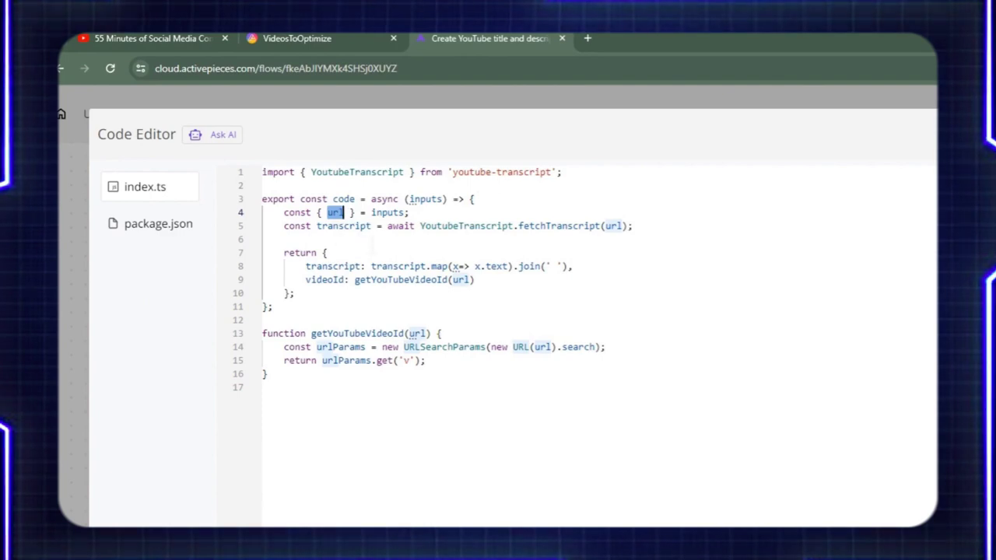
{"action": "left_click", "coordinate": [373, 240]}
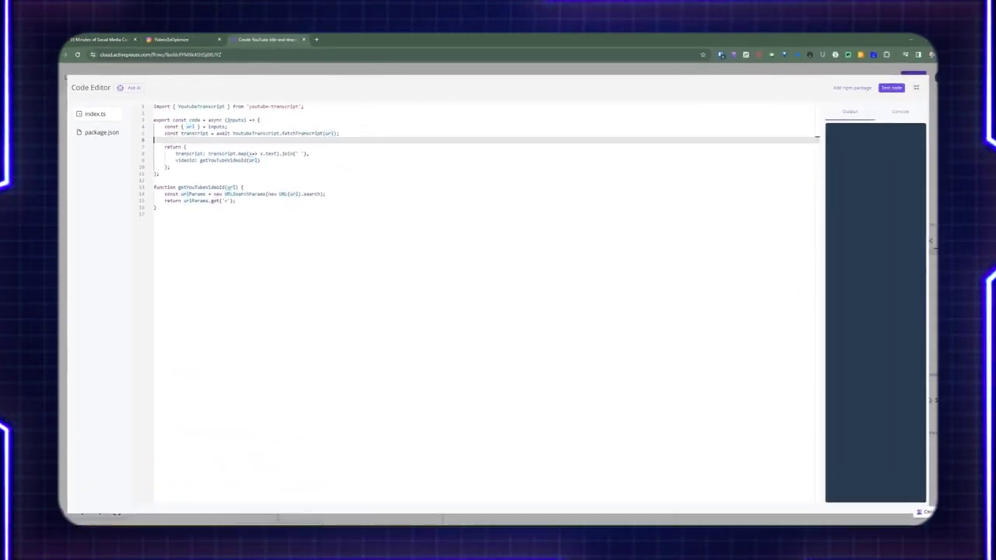
Step: Examine the transcript constant and the YoutubeTranscript.fetchTranscript call with its url argument
{"action": "double_click", "coordinate": [343, 226]}
{"action": "left_click_drag", "start_coordinate": [387, 226], "coordinate": [504, 226]}
{"action": "left_click", "coordinate": [498, 225]}
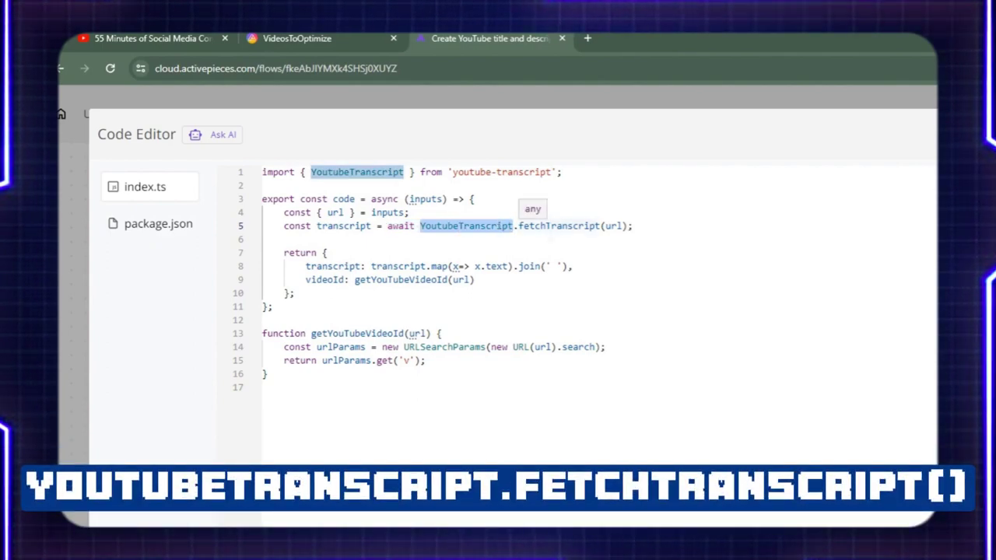
{"action": "left_click", "coordinate": [615, 226]}
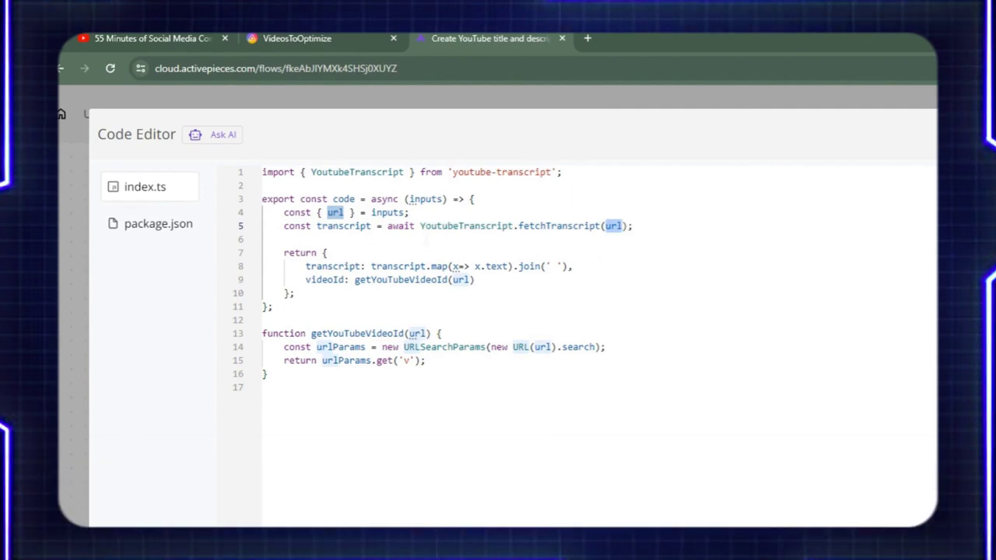
Step: Examine the return block's transcript property, including its map to x.text and the join with a space
{"action": "left_click", "coordinate": [327, 253]}
{"action": "left_click_drag", "start_coordinate": [273, 252], "coordinate": [294, 294]}
{"action": "left_click", "coordinate": [353, 296]}
{"action": "double_click", "coordinate": [331, 267]}
{"action": "left_click", "coordinate": [387, 267]}
{"action": "double_click", "coordinate": [387, 266]}
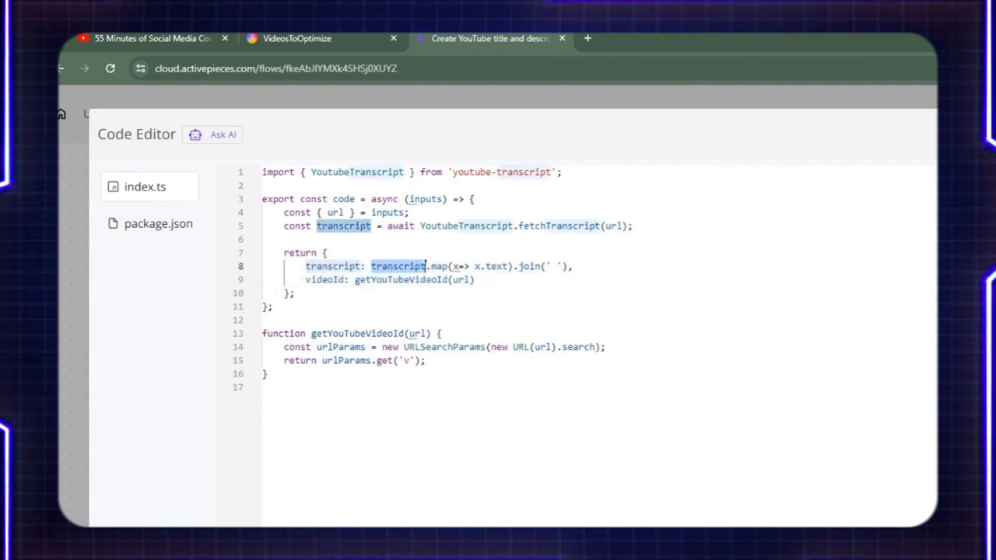
{"action": "left_click", "coordinate": [426, 266]}
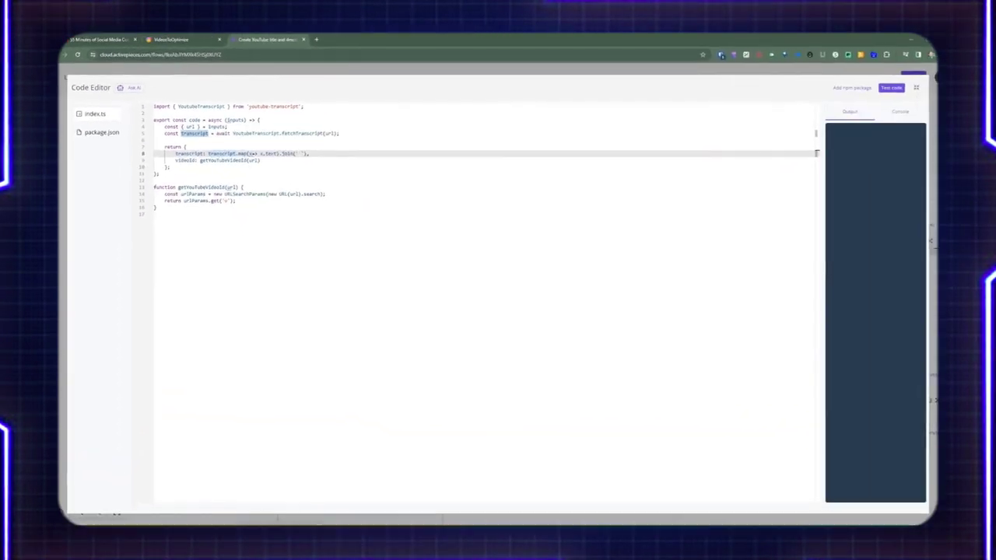
{"action": "left_click_drag", "start_coordinate": [236, 153], "coordinate": [280, 153]}
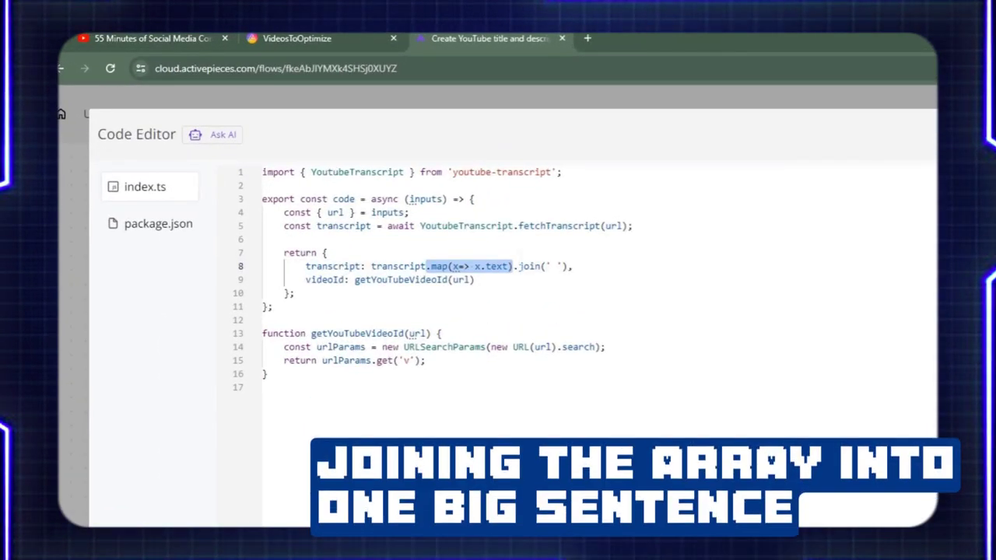
{"action": "left_click", "coordinate": [513, 267]}
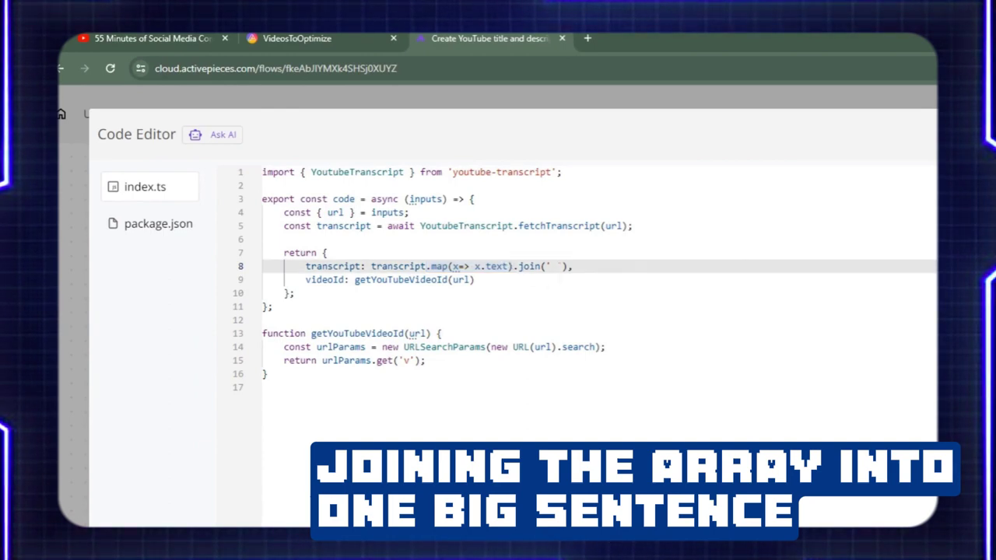
{"action": "left_click_drag", "start_coordinate": [513, 266], "coordinate": [569, 266]}
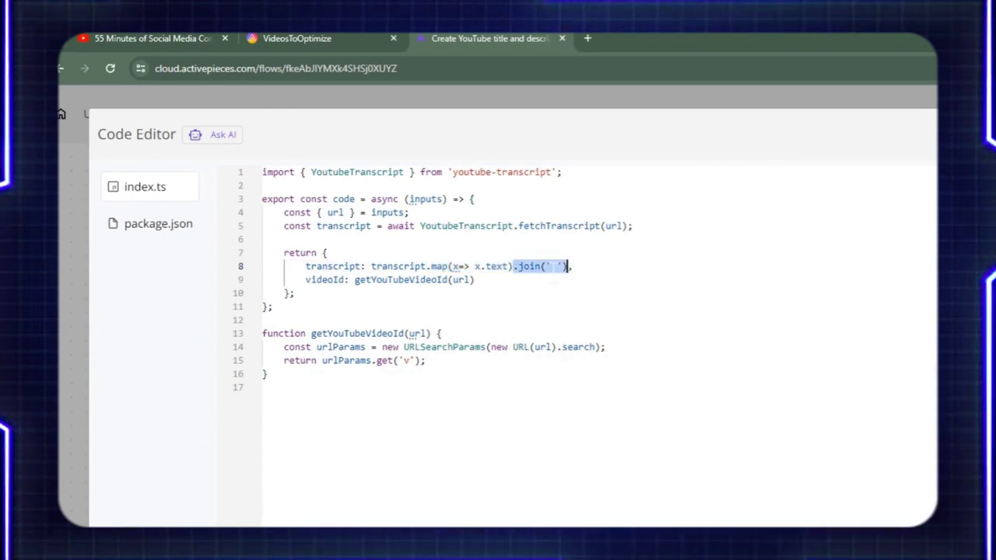
{"action": "left_click", "coordinate": [551, 267]}
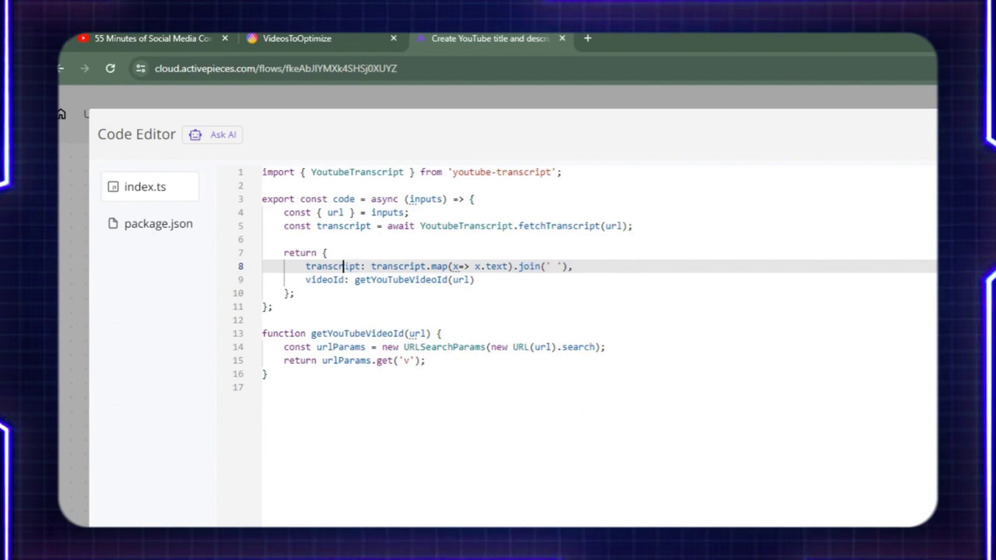
{"action": "double_click", "coordinate": [343, 266]}
{"action": "left_click", "coordinate": [300, 292]}
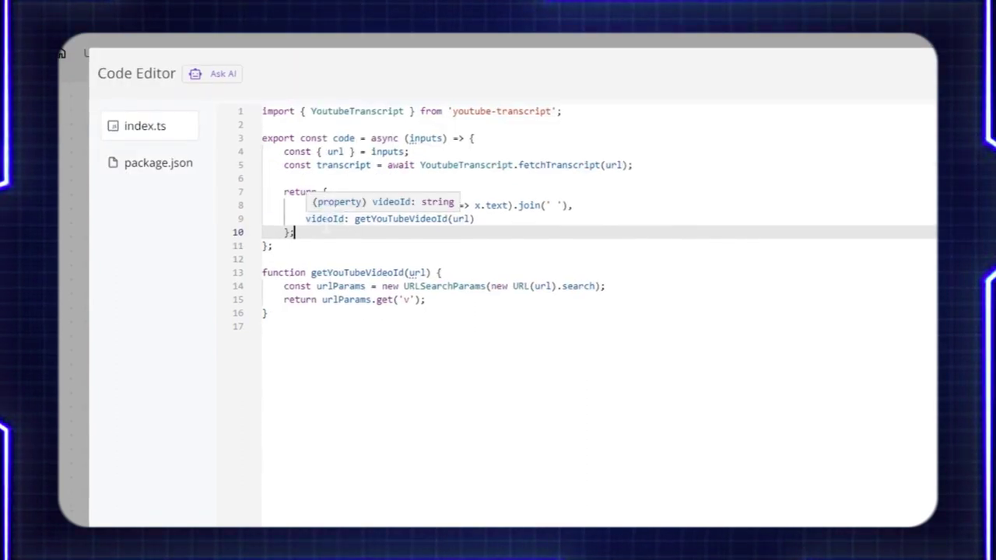
Step: Examine the returned videoId property and trace its getYouTubeVideoId call to the function that takes url
{"action": "double_click", "coordinate": [341, 279]}
{"action": "left_click", "coordinate": [397, 219]}
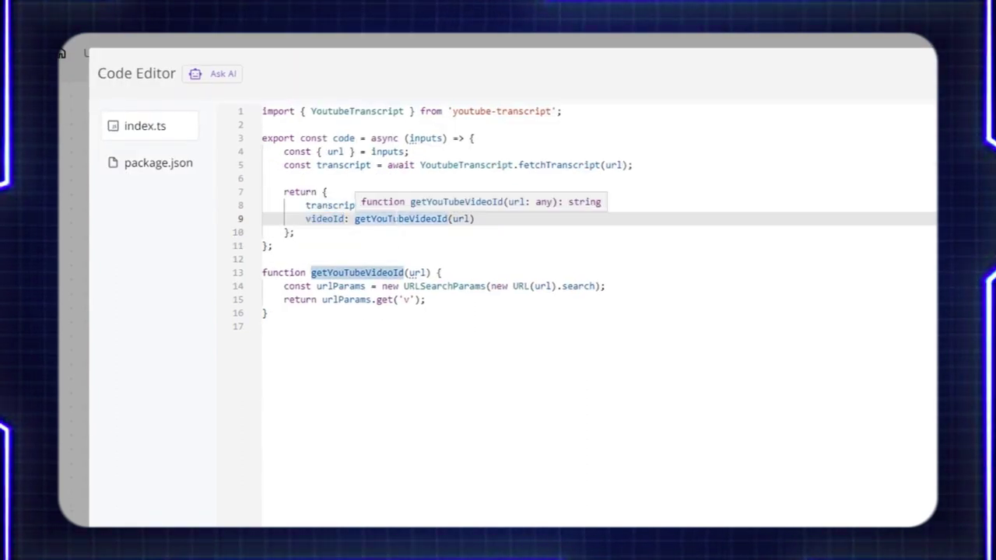
{"action": "left_click", "coordinate": [470, 218]}
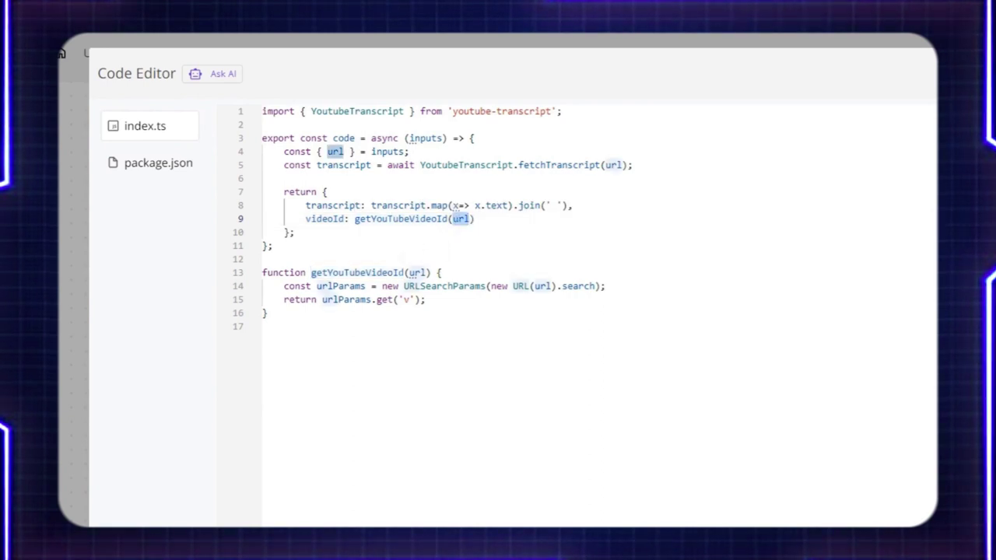
{"action": "left_click", "coordinate": [358, 272]}
{"action": "double_click", "coordinate": [358, 272]}
{"action": "left_click", "coordinate": [426, 342]}
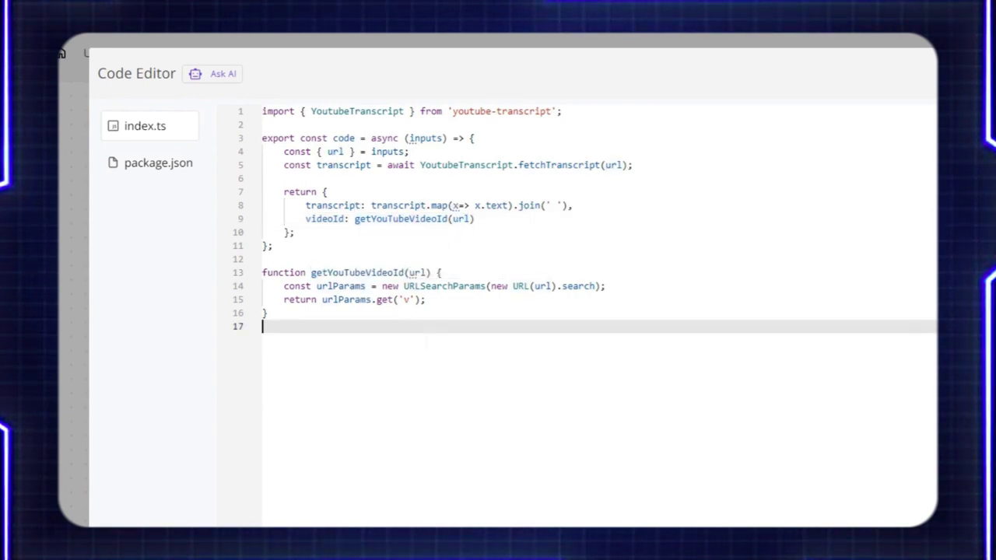
{"action": "left_click", "coordinate": [426, 272]}
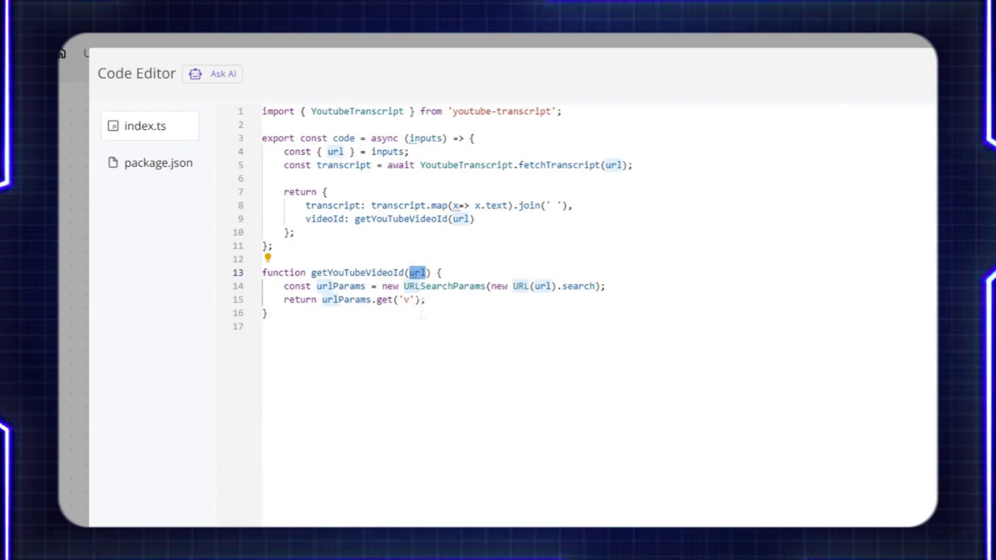
{"action": "left_click", "coordinate": [267, 312]}
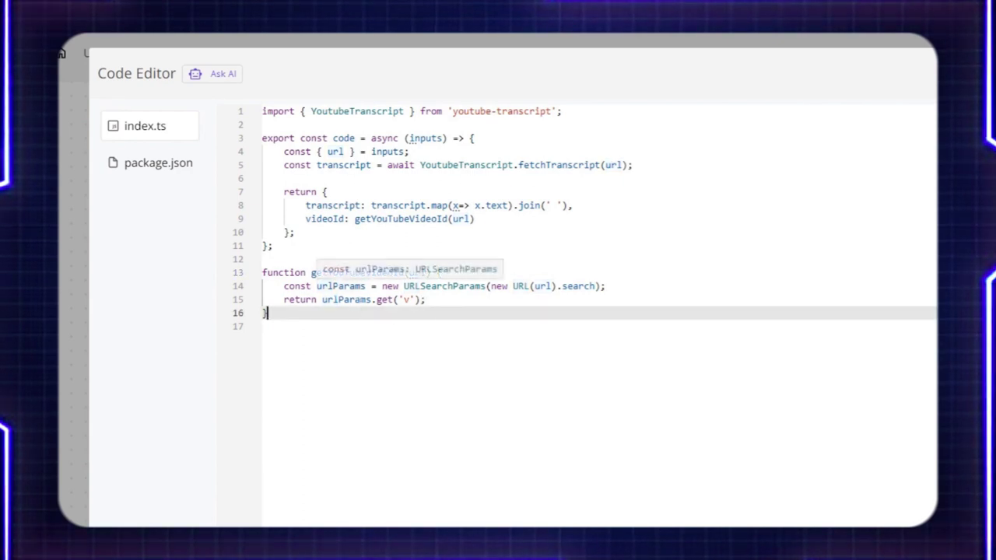
Step: Examine how getYouTubeVideoId builds urlParams with URLSearchParams from the URL's search part and gets 'v'
{"action": "double_click", "coordinate": [339, 286]}
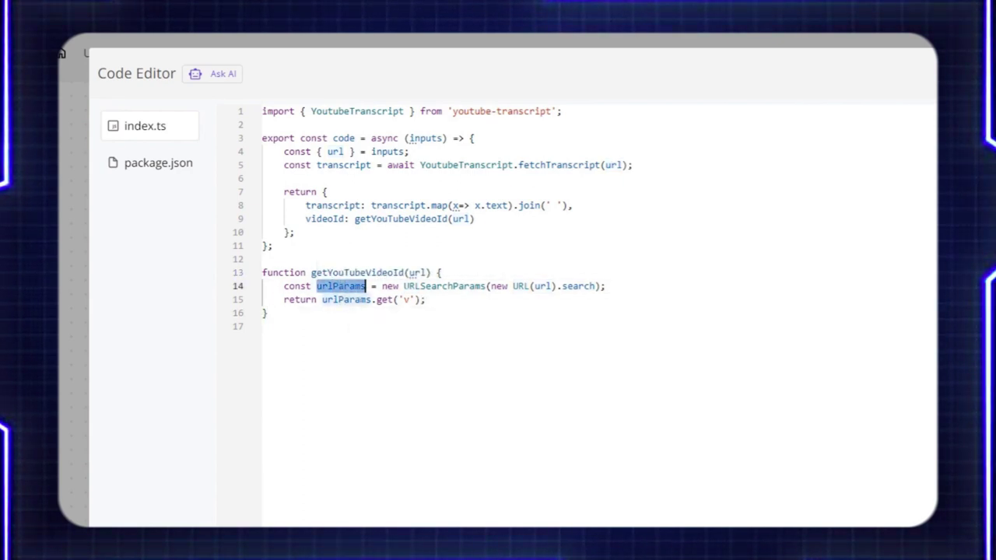
{"action": "double_click", "coordinate": [413, 286]}
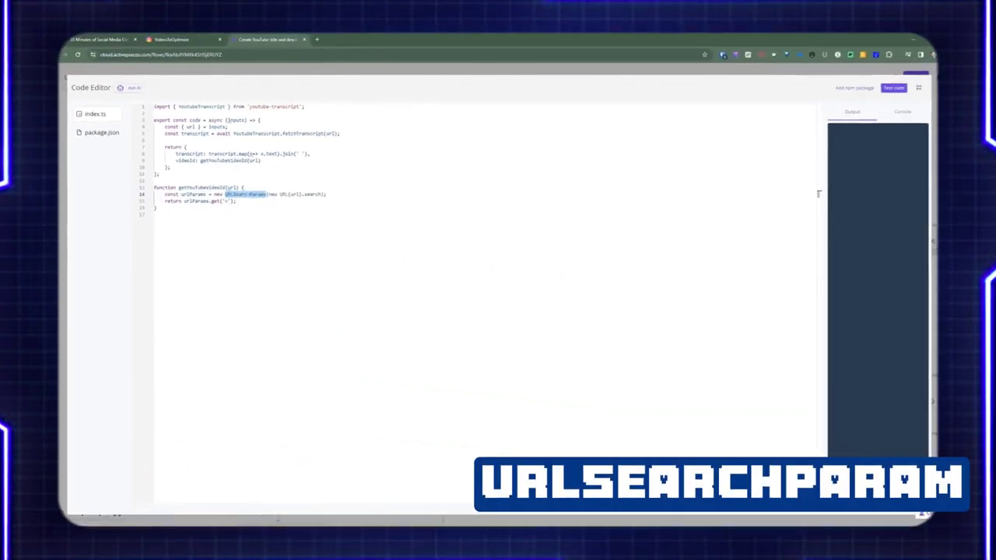
{"action": "left_click", "coordinate": [816, 200]}
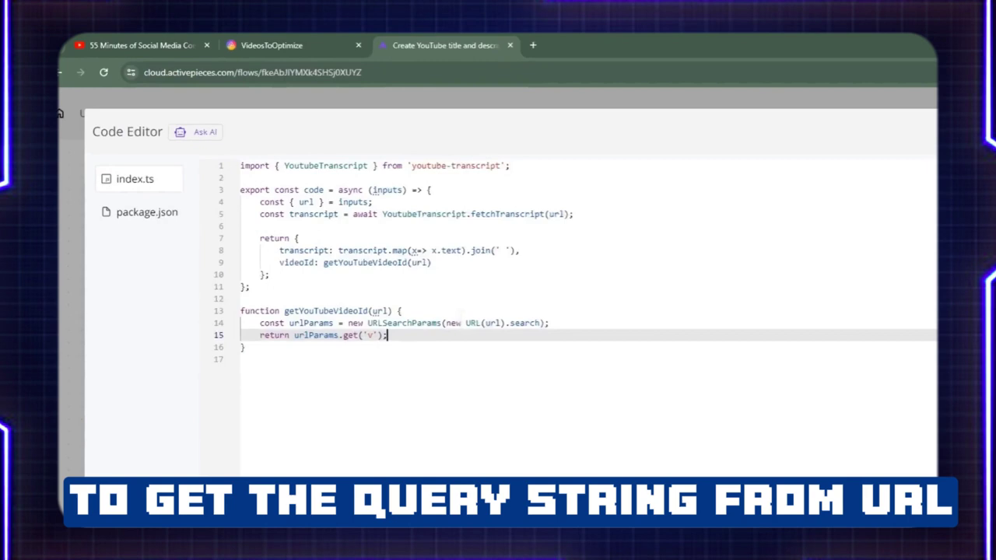
{"action": "double_click", "coordinate": [491, 323]}
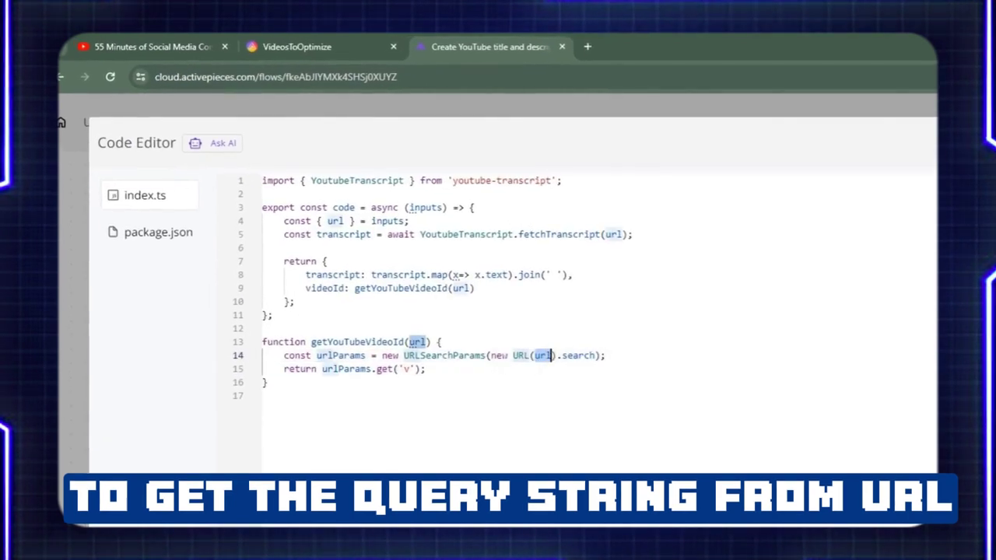
{"action": "double_click", "coordinate": [578, 355]}
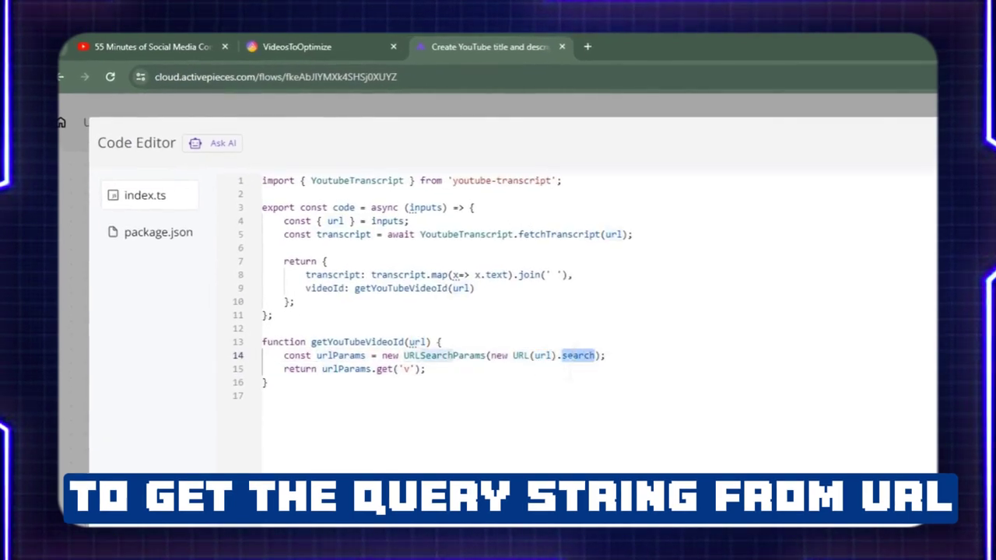
{"action": "left_click", "coordinate": [433, 369]}
{"action": "left_click", "coordinate": [354, 355]}
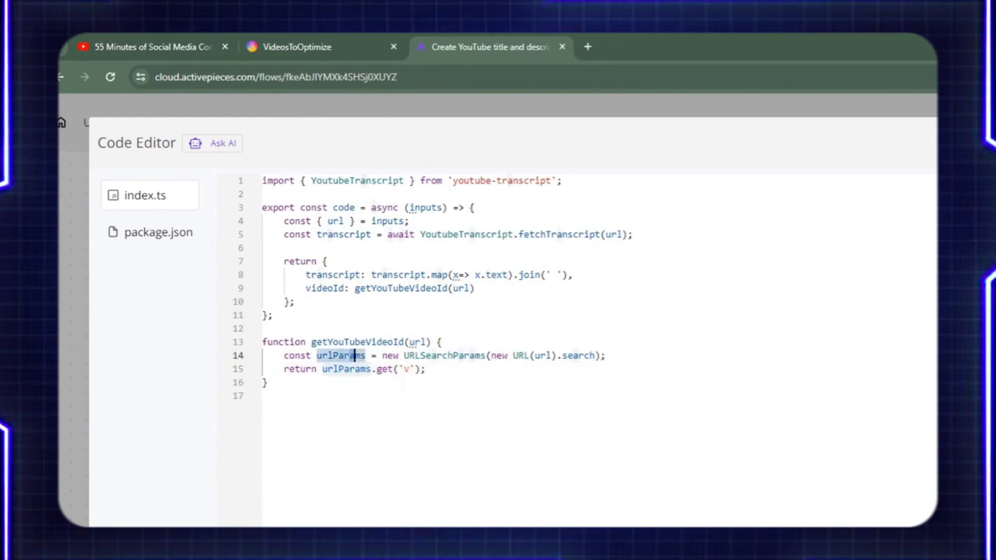
{"action": "left_click", "coordinate": [404, 369]}
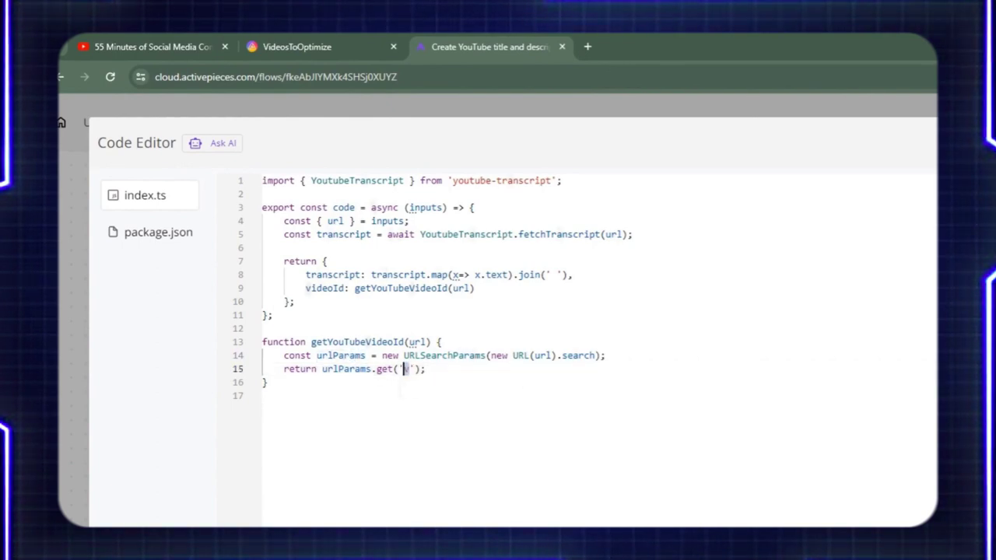
{"action": "left_click", "coordinate": [266, 382]}
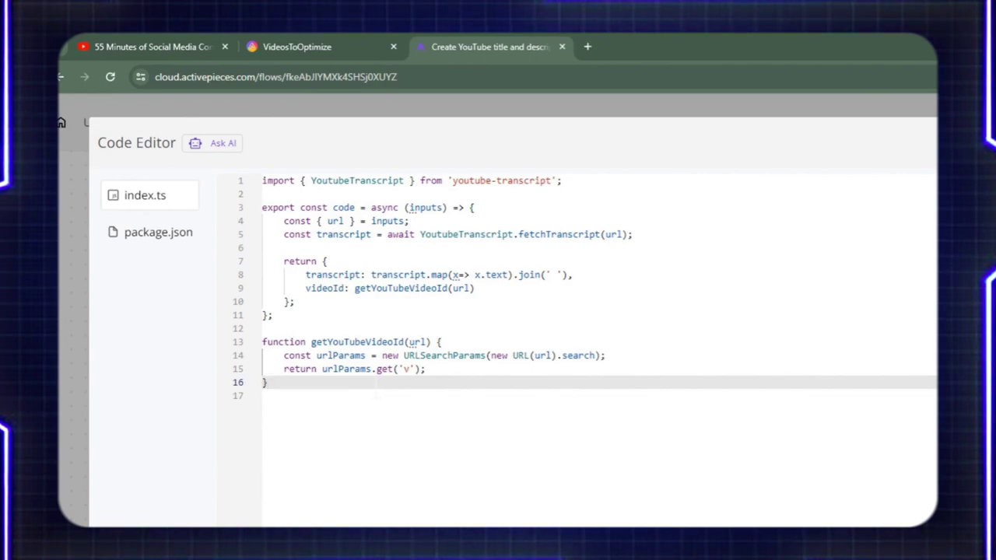
Step: Switch to the YouTube video and examine the v and t parameters in its page address
{"action": "left_click", "coordinate": [152, 47]}
{"action": "left_click", "coordinate": [311, 77]}
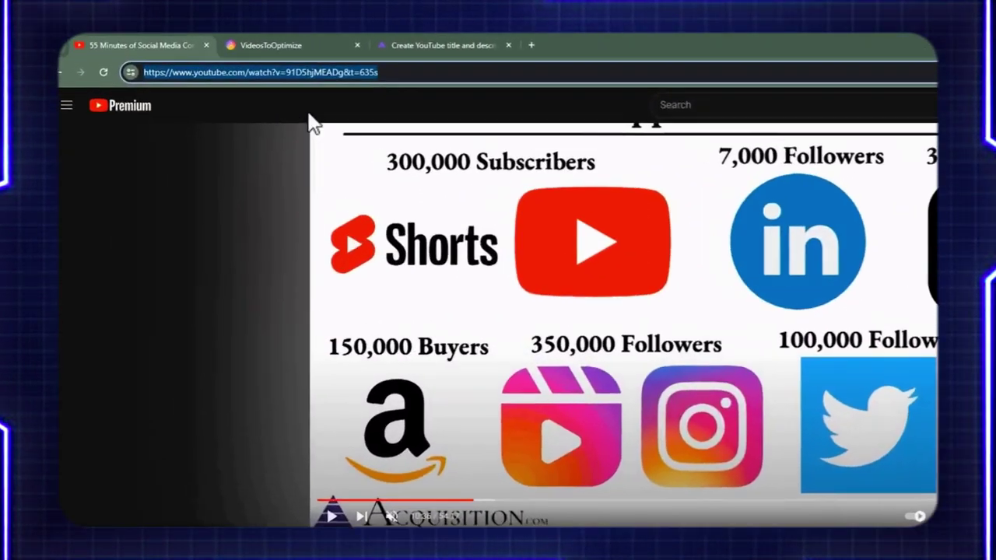
{"action": "left_click", "coordinate": [282, 73]}
{"action": "left_click", "coordinate": [233, 73]}
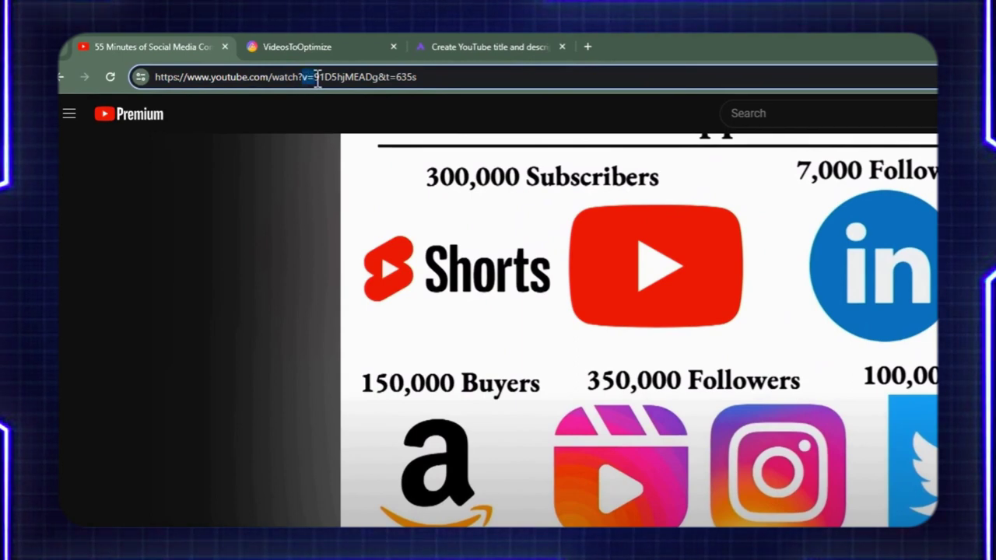
{"action": "left_click_drag", "start_coordinate": [318, 80], "coordinate": [375, 81]}
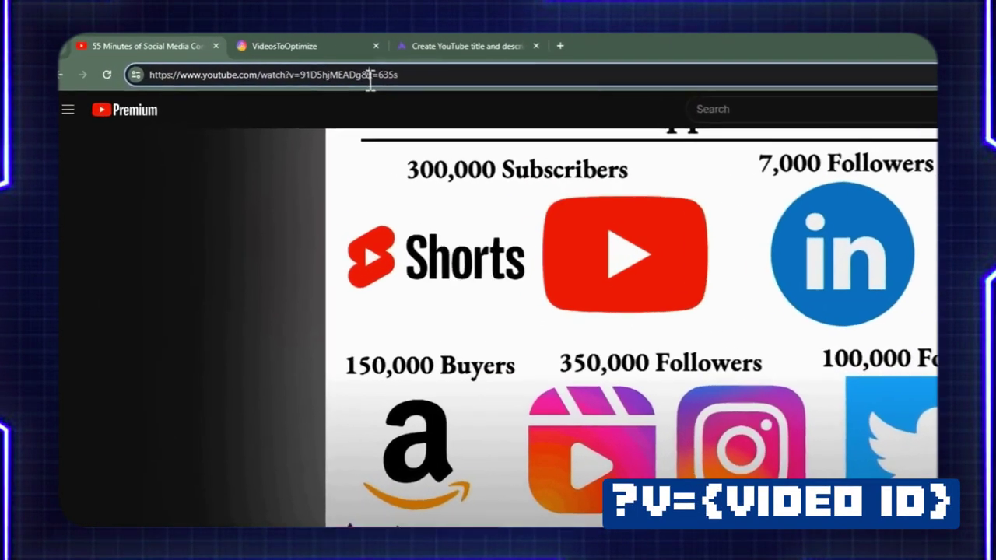
{"action": "left_click_drag", "start_coordinate": [211, 54], "coordinate": [241, 54]}
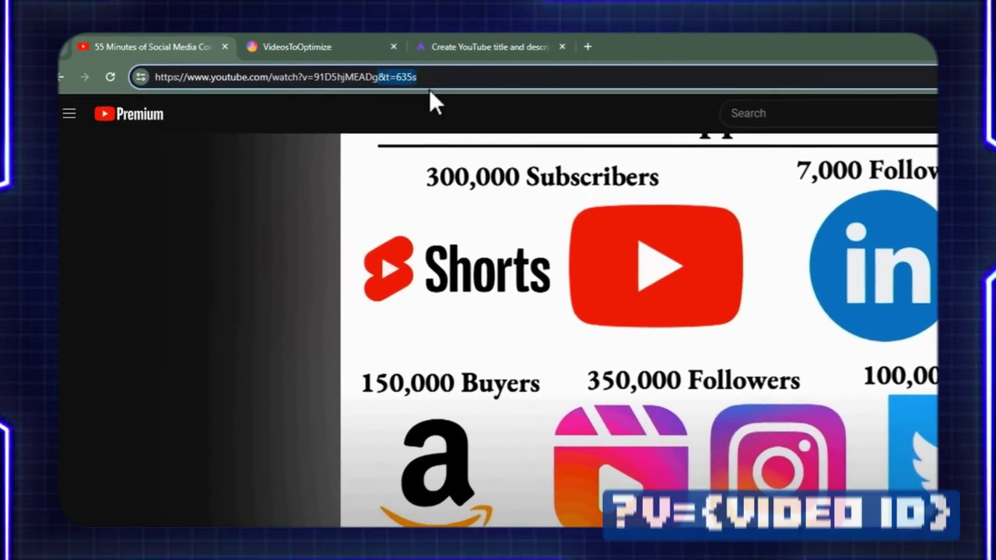
Step: Return to the Activepieces code and review the urlParams.get('v') expression in getYouTubeVideoId
{"action": "left_click", "coordinate": [461, 46]}
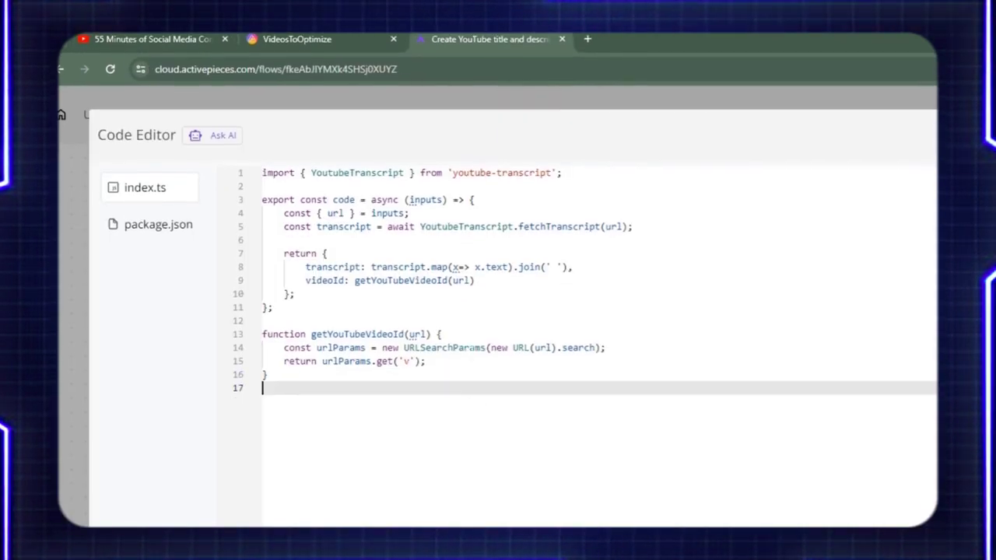
{"action": "left_click", "coordinate": [470, 349]}
{"action": "left_click_drag", "start_coordinate": [322, 361], "coordinate": [415, 361]}
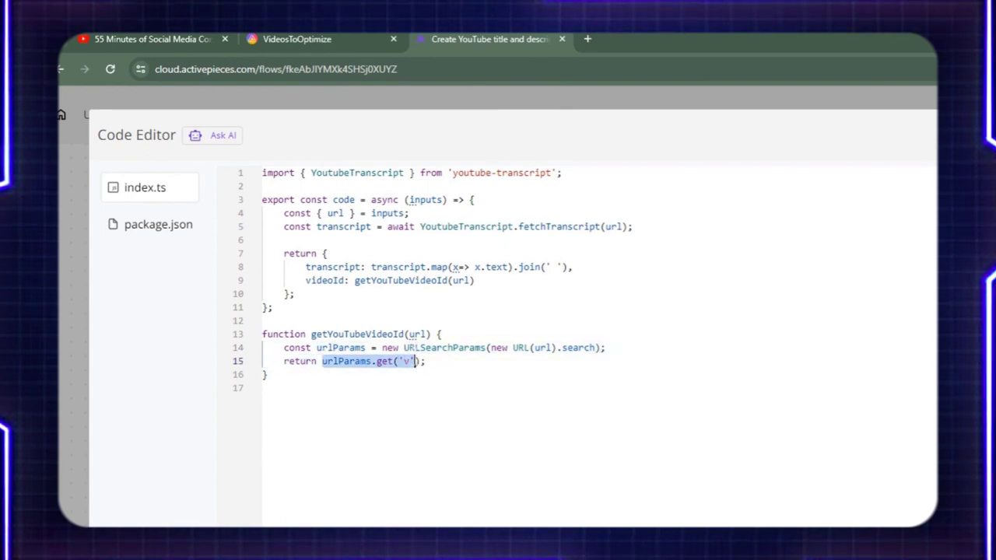
Step: Review the return block of the code, covering its transcript and videoId properties
{"action": "left_click", "coordinate": [417, 397]}
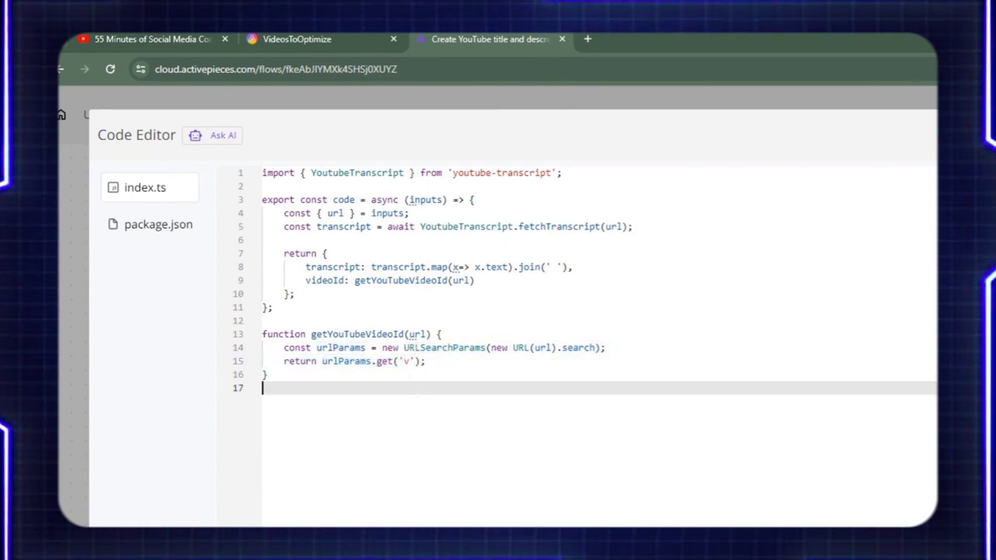
{"action": "double_click", "coordinate": [325, 280]}
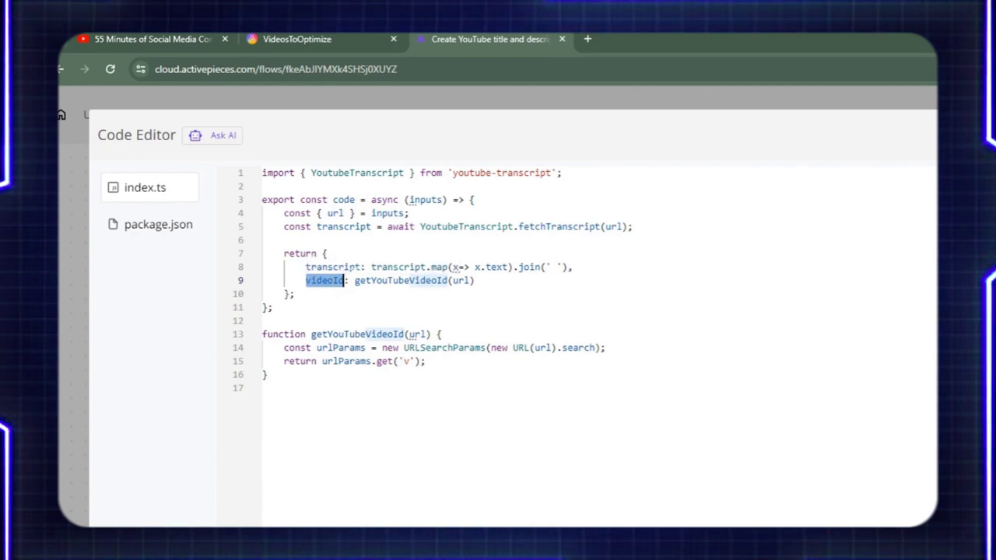
{"action": "left_click_drag", "start_coordinate": [295, 294], "coordinate": [262, 252]}
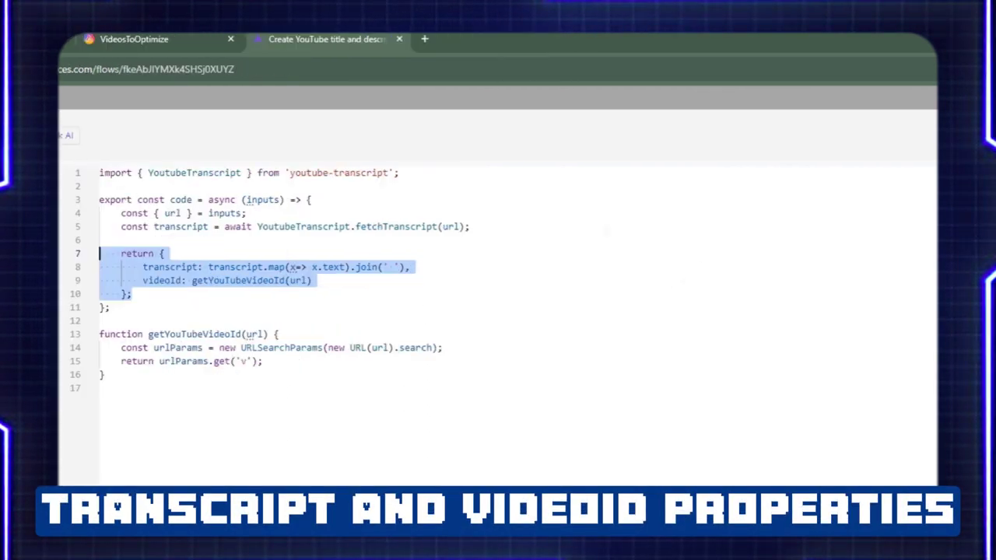
Step: Close the code editor and examine the transcript step's sample output with its videoId and transcript values
{"action": "left_click", "coordinate": [880, 145]}
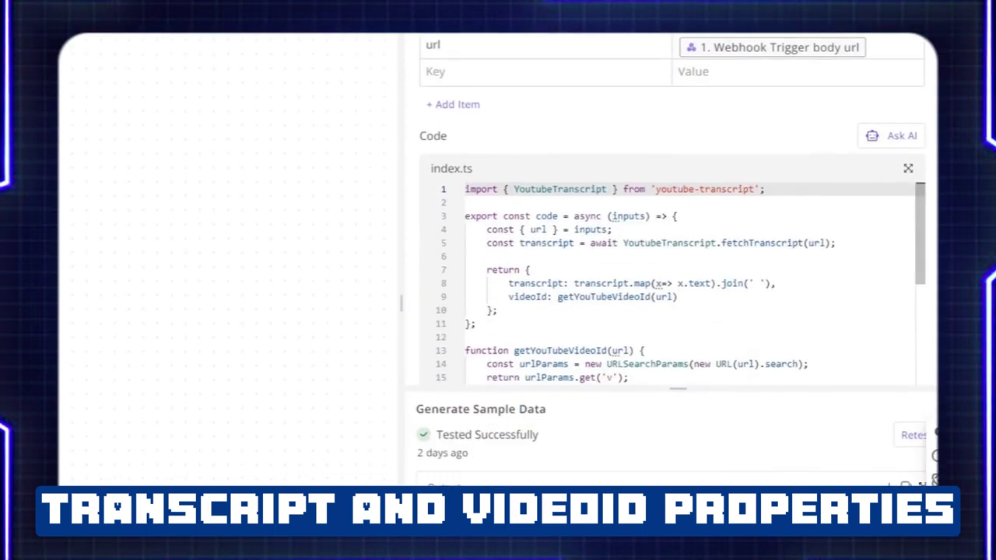
{"action": "left_click_drag", "start_coordinate": [679, 394], "coordinate": [678, 333]}
{"action": "scroll", "coordinate": [584, 411], "scroll_direction": "down", "scroll_amount": 1}
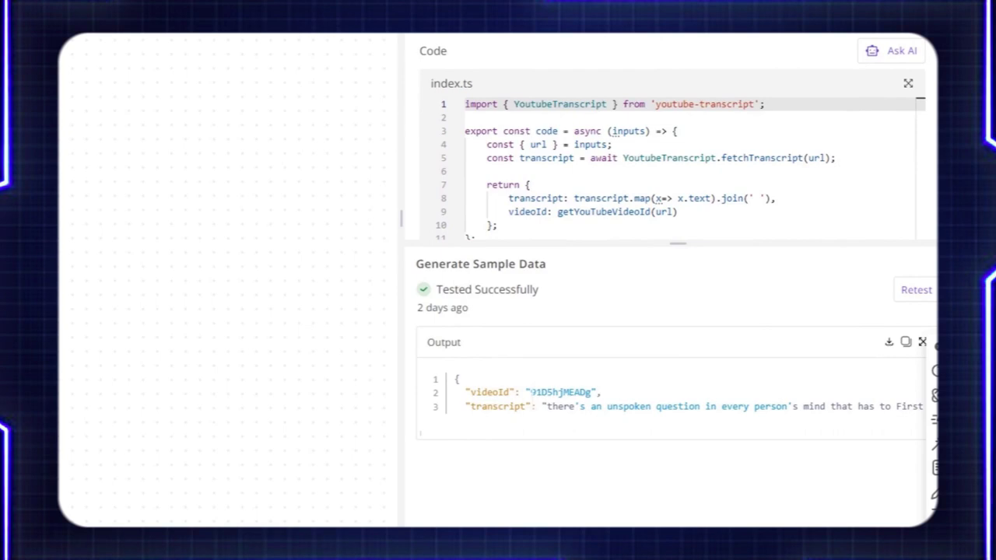
{"action": "scroll", "coordinate": [551, 411], "scroll_direction": "down", "scroll_amount": 1}
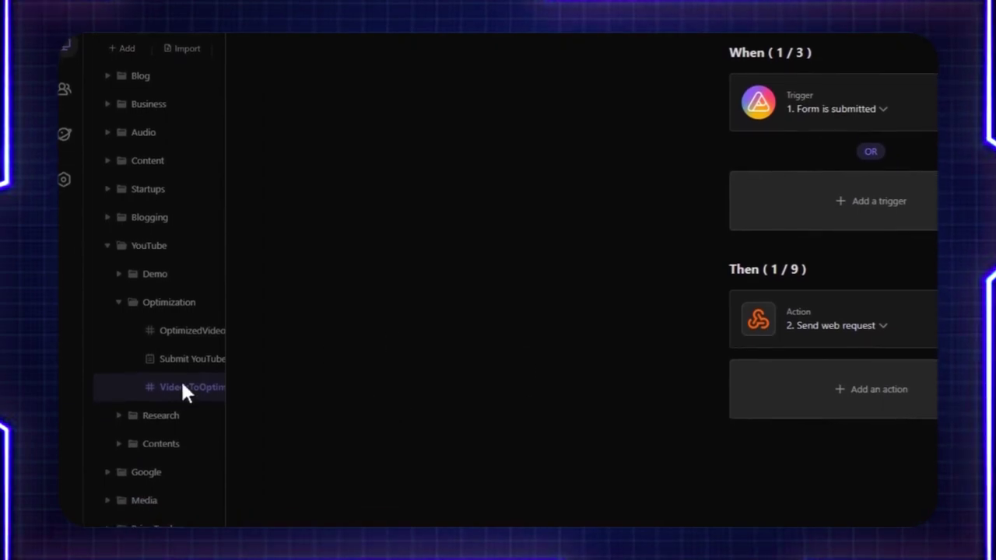
Step: View the VideosToOptimize datasheet in AITable, and examine the Find Records step's datasheet and Record IDs settings in Activepieces
{"action": "left_click", "coordinate": [186, 387]}
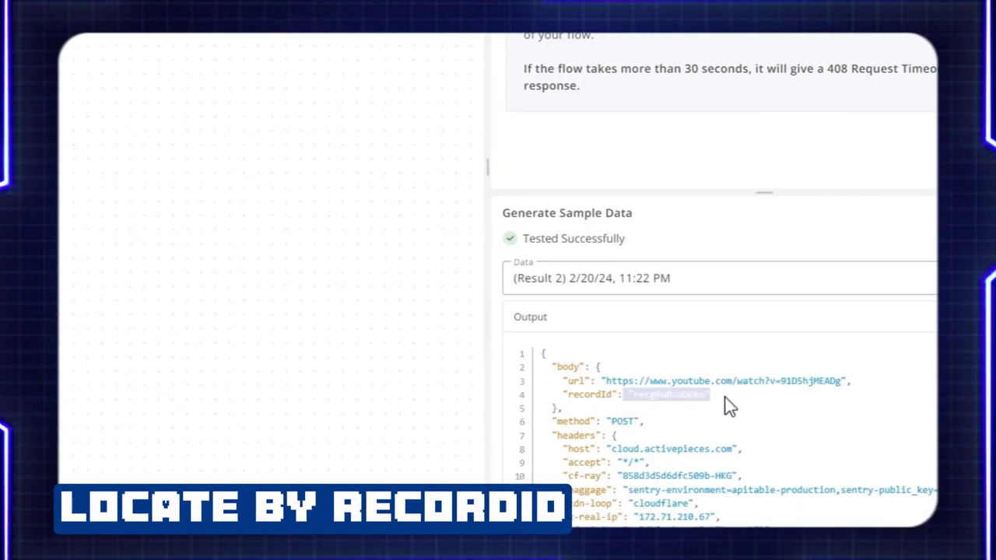
{"action": "left_click", "coordinate": [238, 40]}
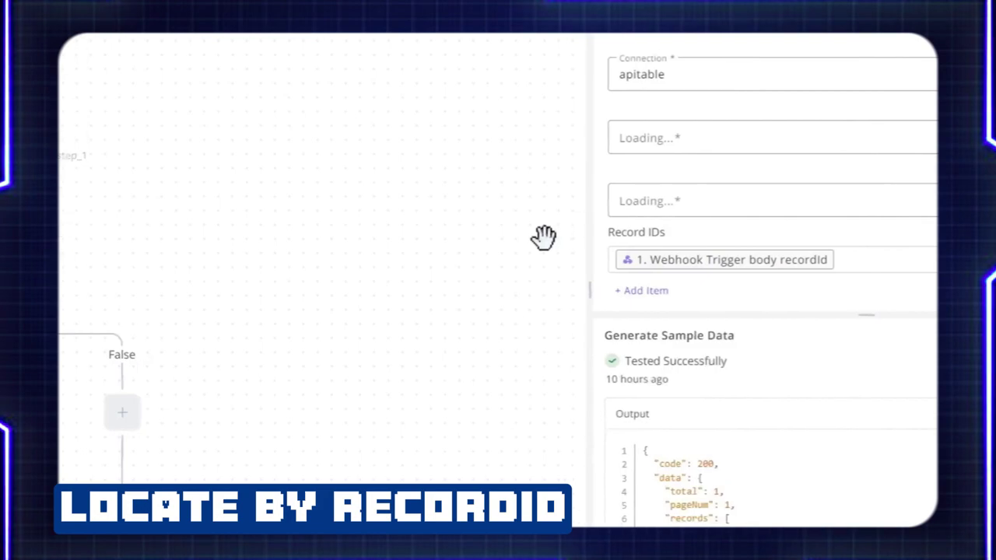
{"action": "scroll", "coordinate": [646, 185], "scroll_direction": "down", "scroll_amount": 2}
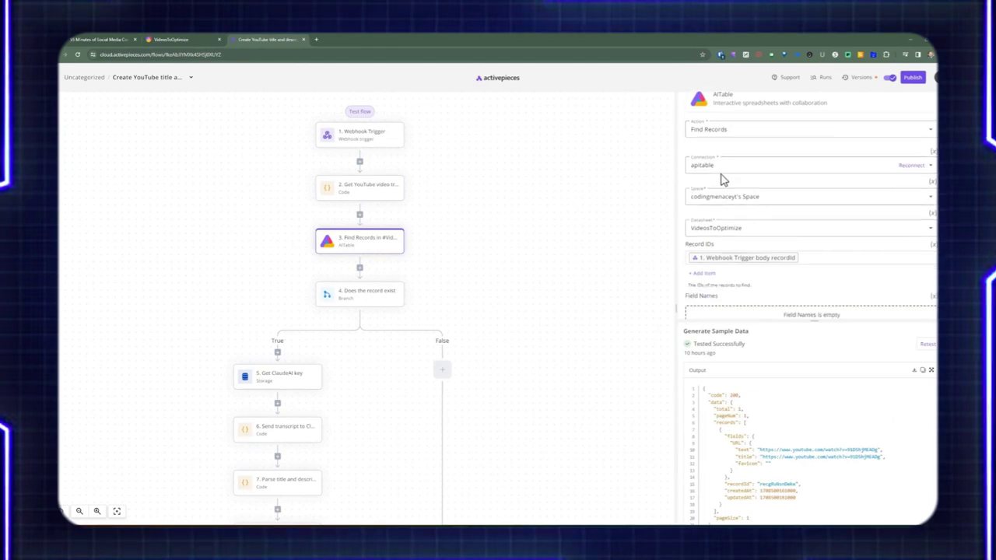
{"action": "scroll", "coordinate": [727, 172], "scroll_direction": "down", "scroll_amount": 2}
{"action": "scroll", "coordinate": [727, 167], "scroll_direction": "down", "scroll_amount": 1}
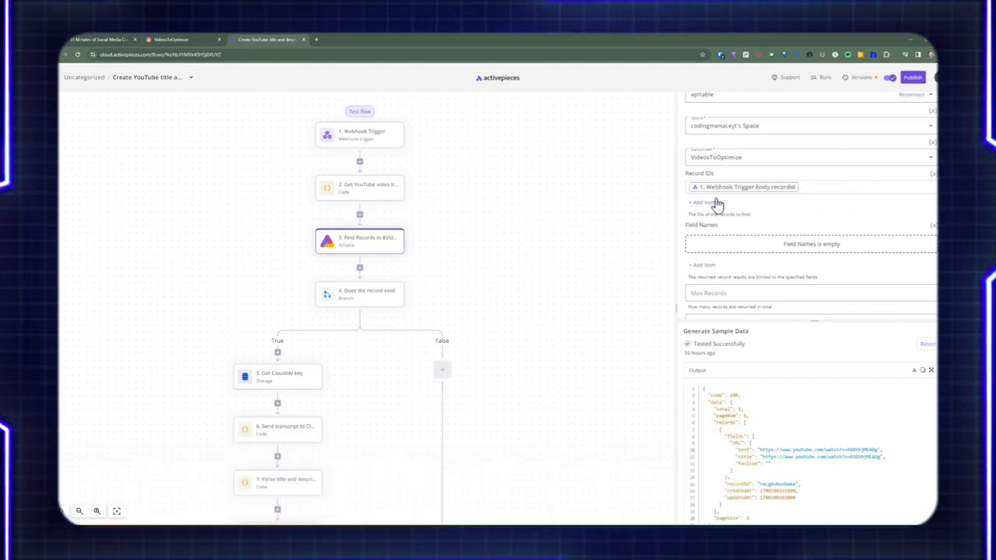
{"action": "scroll", "coordinate": [716, 201], "scroll_direction": "down", "scroll_amount": 2}
Step: Enlarge the Find Records sample output and examine the URL fields of the returned record
{"action": "left_click_drag", "start_coordinate": [814, 321], "coordinate": [813, 253]}
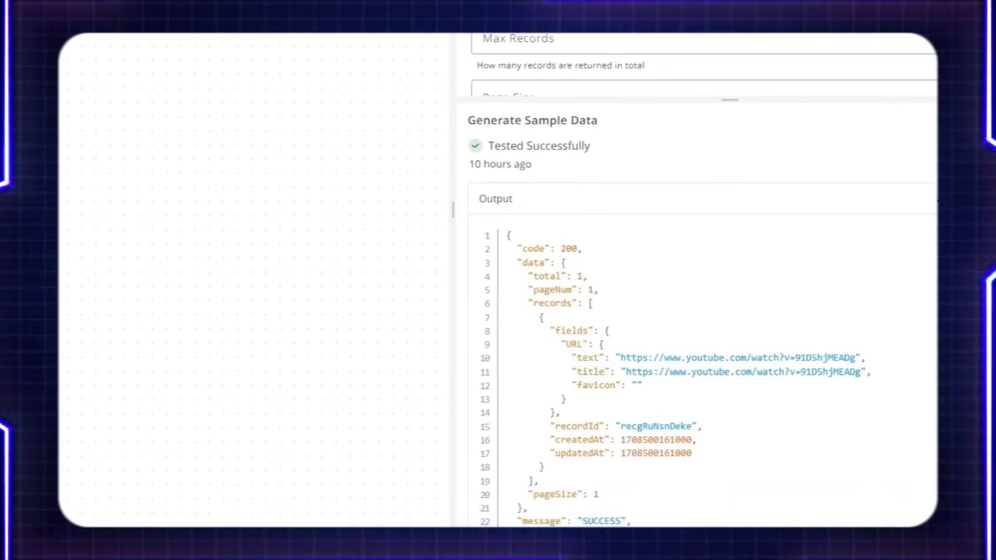
{"action": "left_click_drag", "start_coordinate": [571, 344], "coordinate": [683, 393]}
{"action": "left_click", "coordinate": [692, 405]}
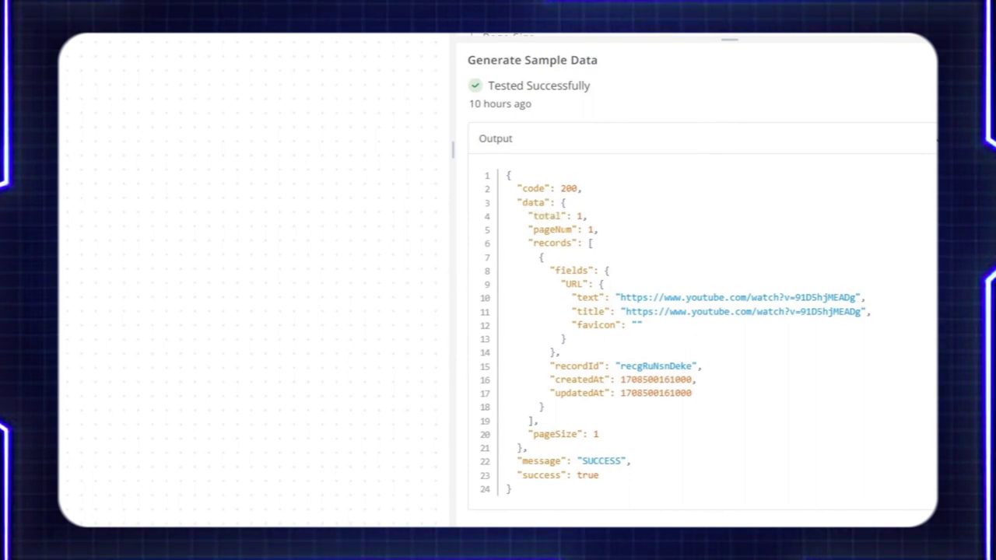
Step: Review the condition of the "Does the record exist" branch and open the "Get ClaudeAI key" storage step
{"action": "left_click", "coordinate": [273, 243]}
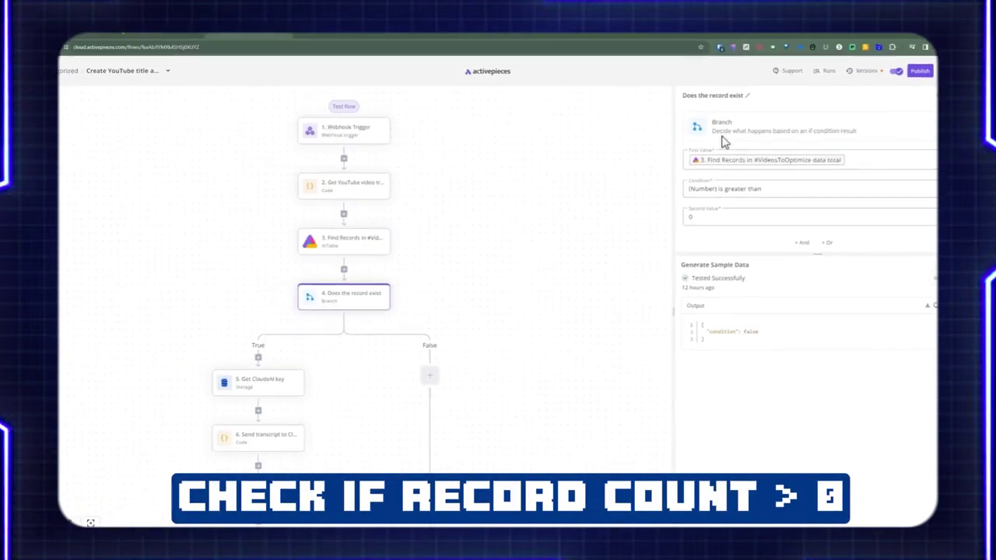
{"action": "left_click", "coordinate": [277, 372]}
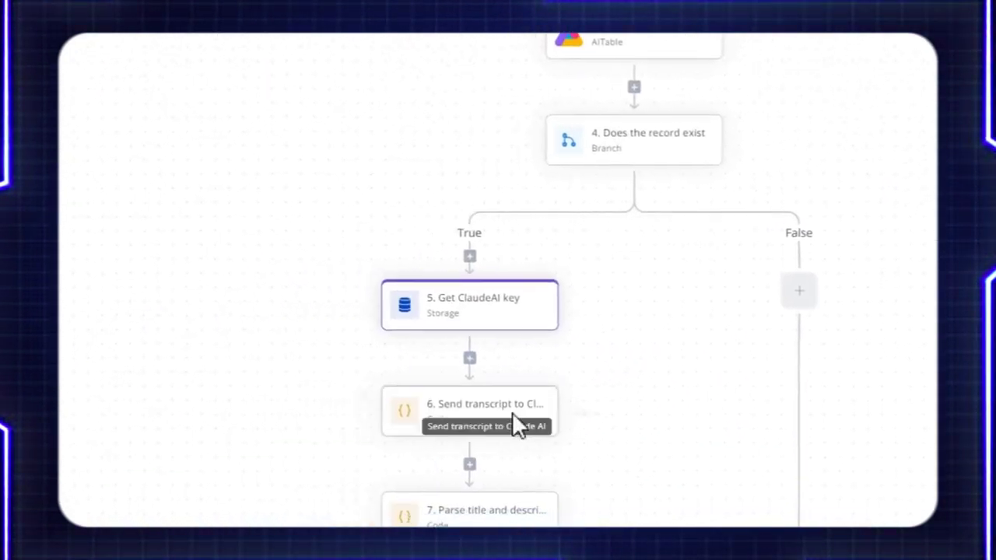
Step: Open the "Send transcript to Claude AI" step and examine its apiKey and transcript inputs and their source steps
{"action": "left_click", "coordinate": [546, 410]}
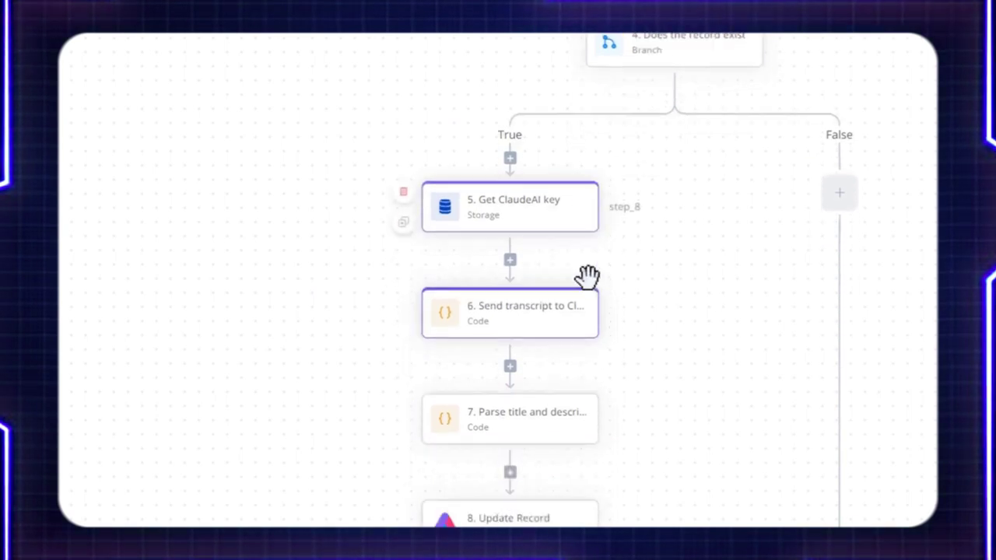
{"action": "left_click_drag", "start_coordinate": [814, 253], "coordinate": [815, 350]}
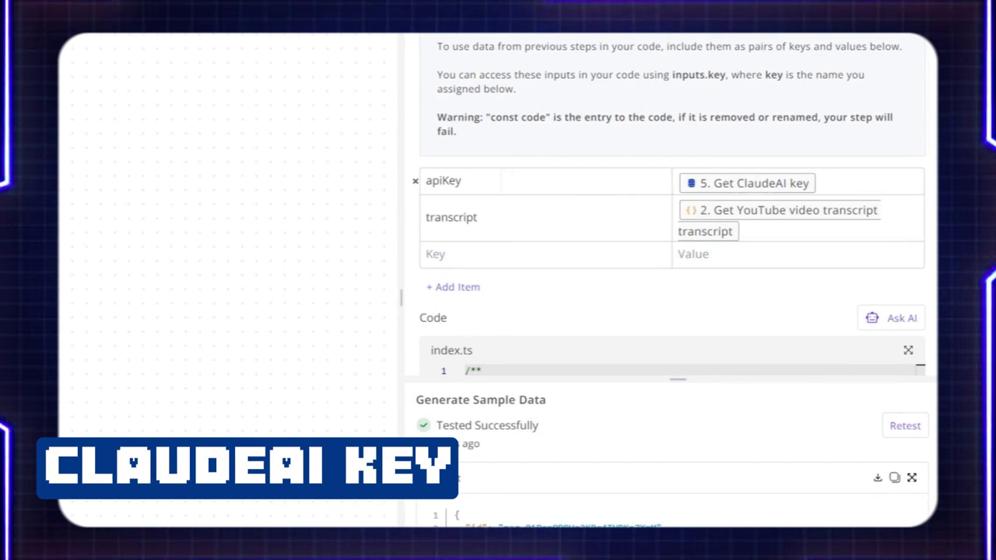
{"action": "left_click_drag", "start_coordinate": [463, 181], "coordinate": [432, 182]}
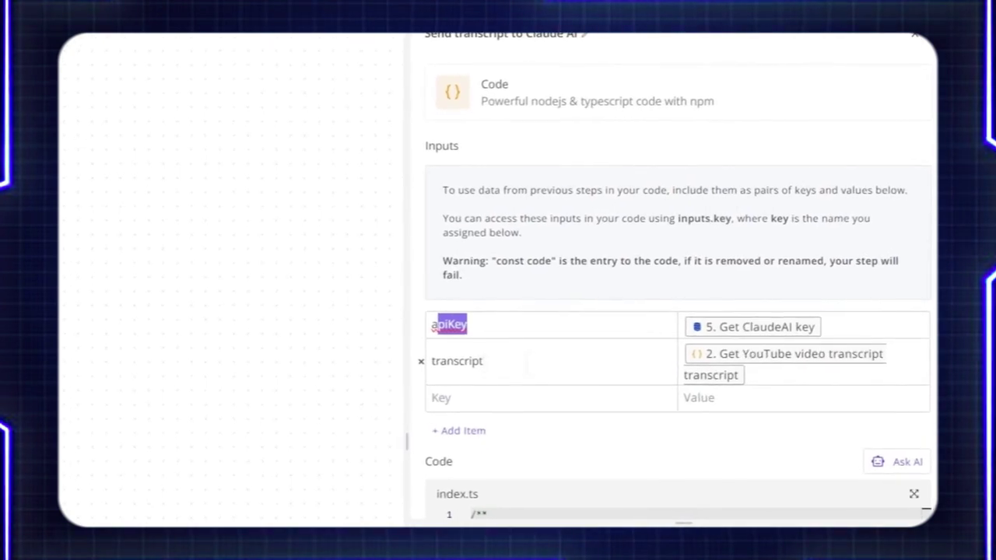
{"action": "left_click", "coordinate": [470, 379]}
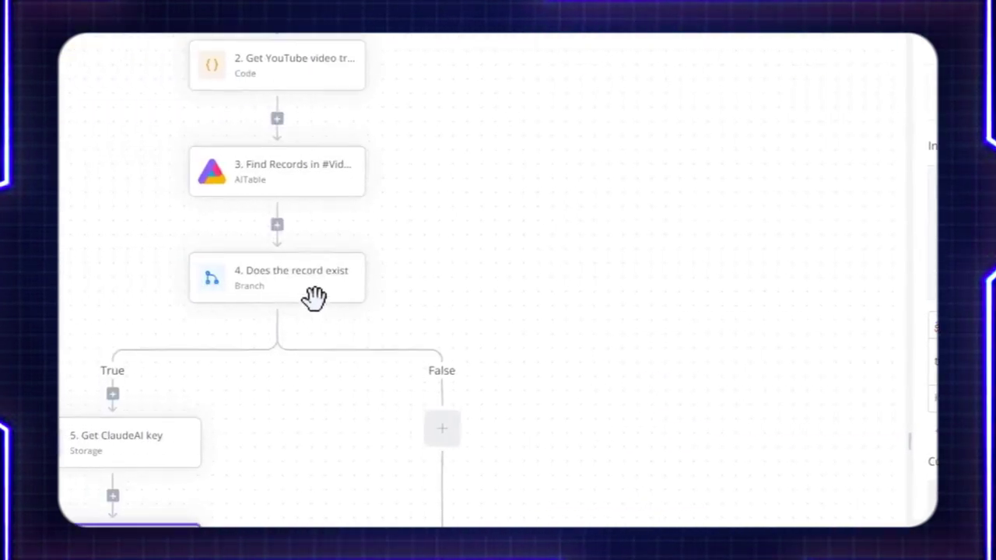
{"action": "scroll", "coordinate": [311, 295], "scroll_direction": "up", "scroll_amount": 2}
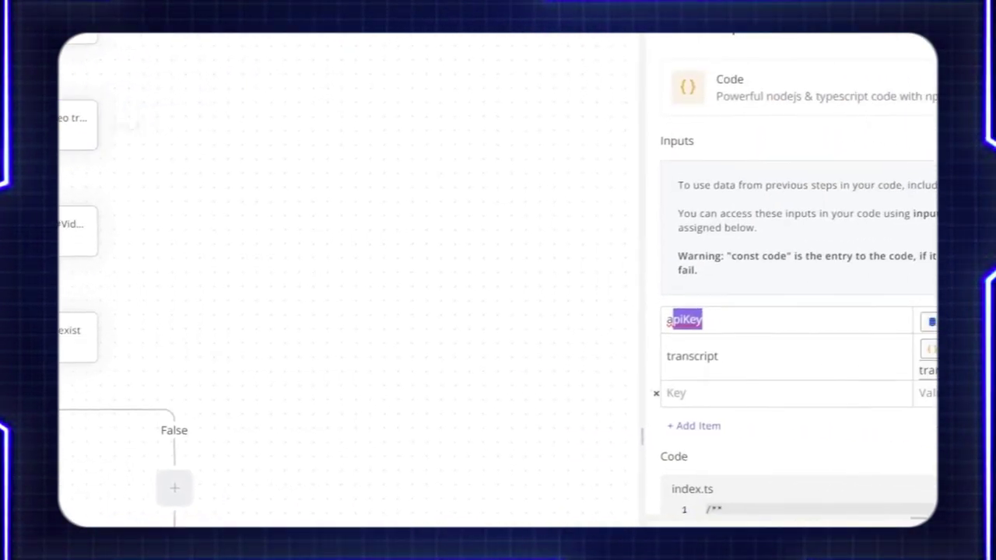
{"action": "left_click_drag", "start_coordinate": [710, 356], "coordinate": [672, 355]}
{"action": "left_click", "coordinate": [692, 356]}
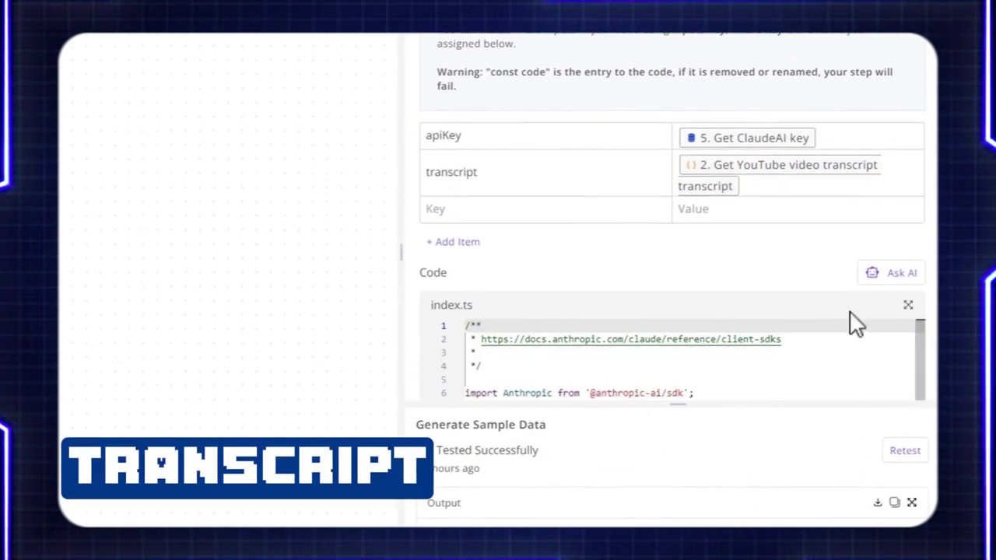
{"action": "left_click", "coordinate": [908, 305]}
{"action": "left_click", "coordinate": [168, 173]}
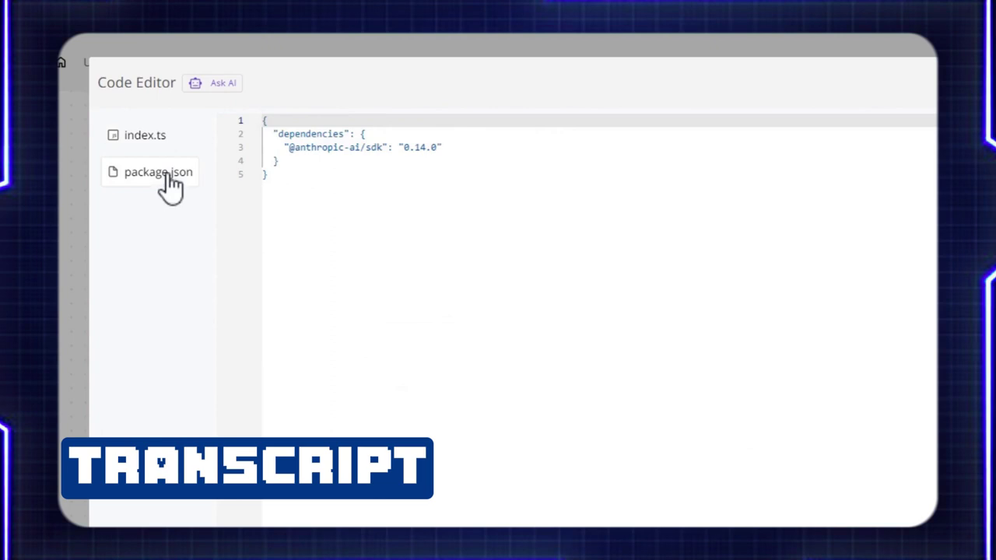
{"action": "left_click_drag", "start_coordinate": [290, 147], "coordinate": [382, 163]}
{"action": "key", "text": "ctrl+c"}
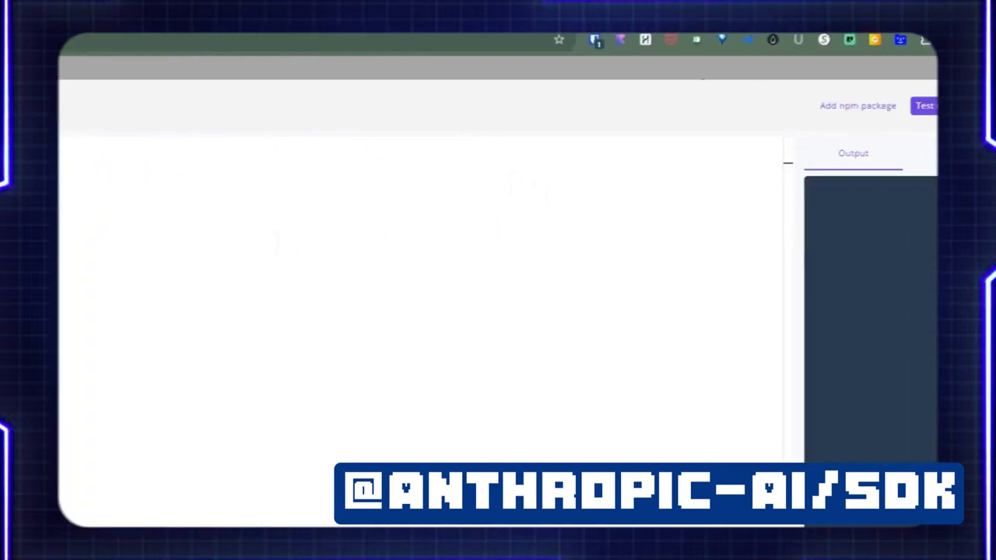
{"action": "left_click", "coordinate": [778, 144]}
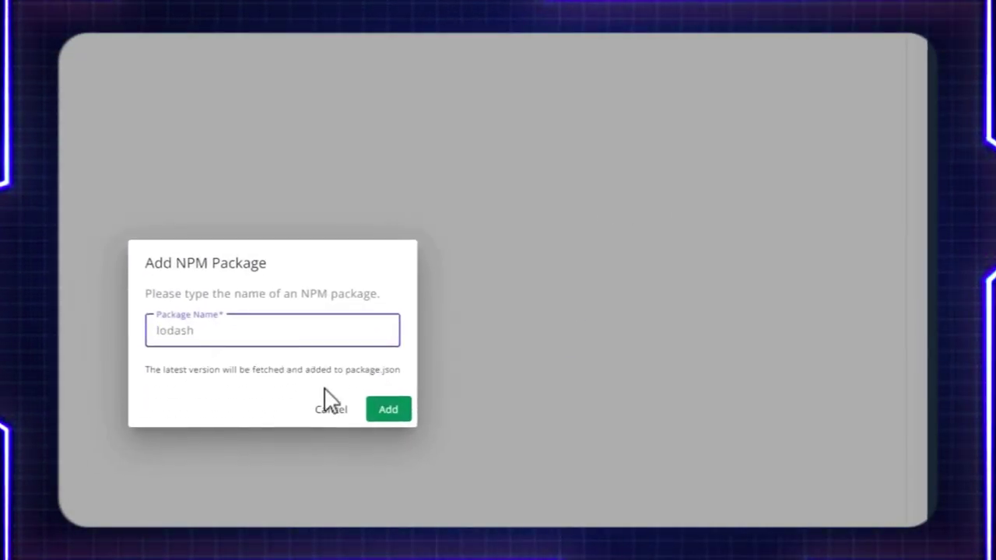
{"action": "key", "text": "ctrl+v"}
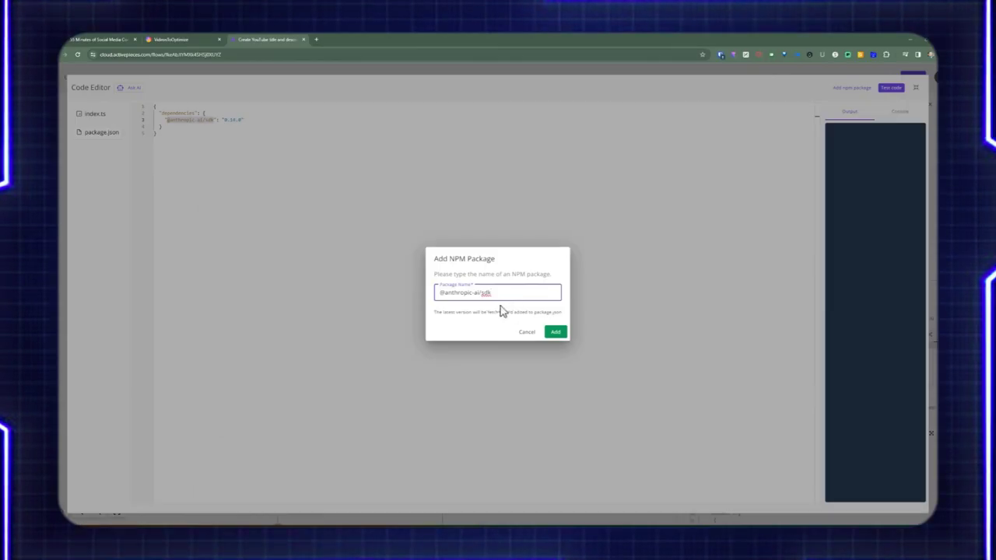
{"action": "left_click", "coordinate": [529, 332]}
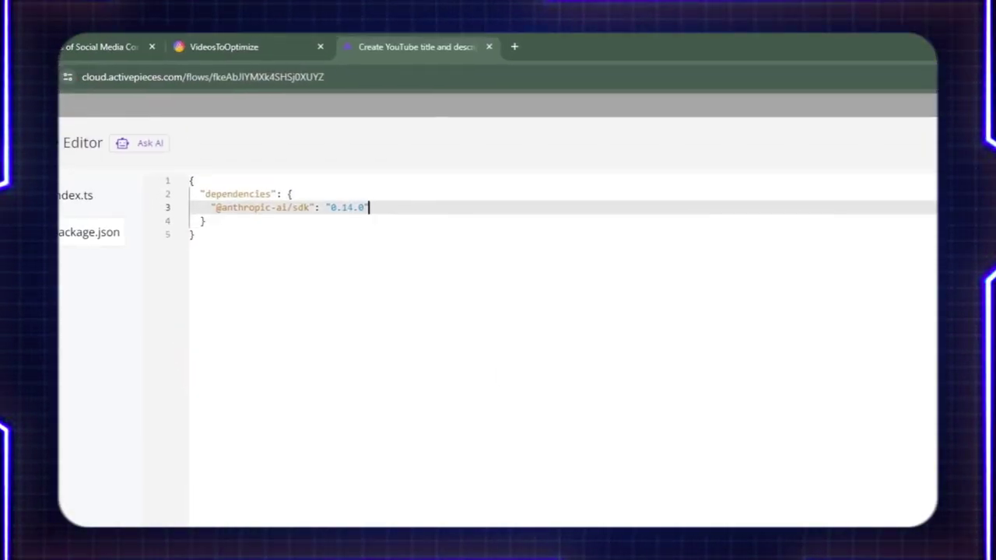
Step: Open index.ts and examine the callClaude code, from the Anthropic client setup to the returned message
{"action": "left_click", "coordinate": [74, 199]}
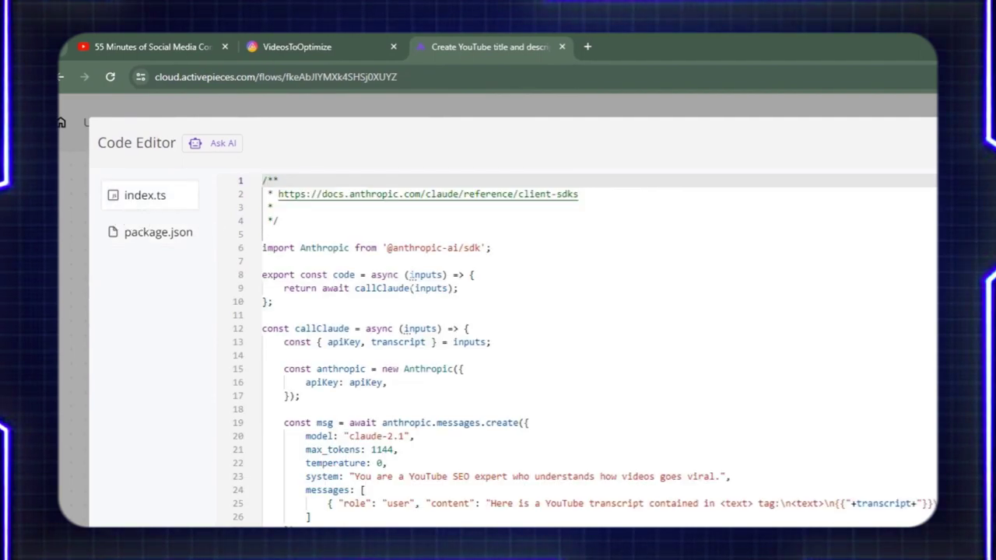
{"action": "left_click_drag", "start_coordinate": [268, 400], "coordinate": [286, 252]}
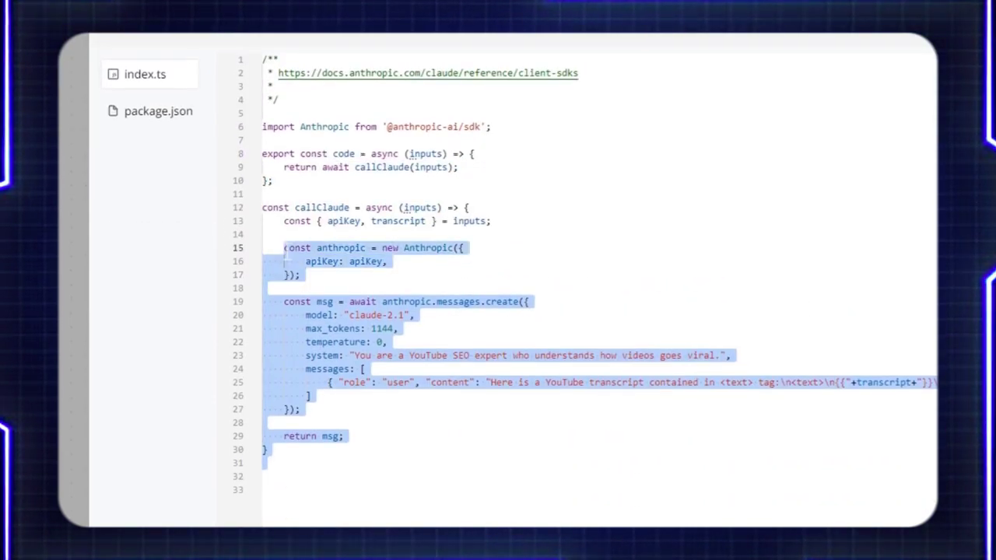
{"action": "left_click", "coordinate": [284, 234]}
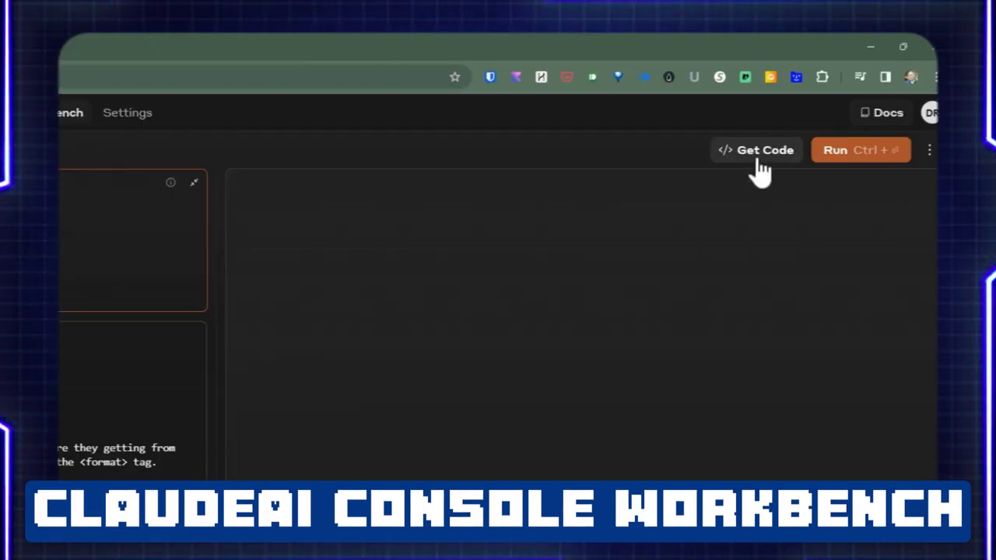
Step: Get the Claude API code for the prompt in the Anthropic console workbench and show it in Typescript
{"action": "left_click", "coordinate": [754, 151]}
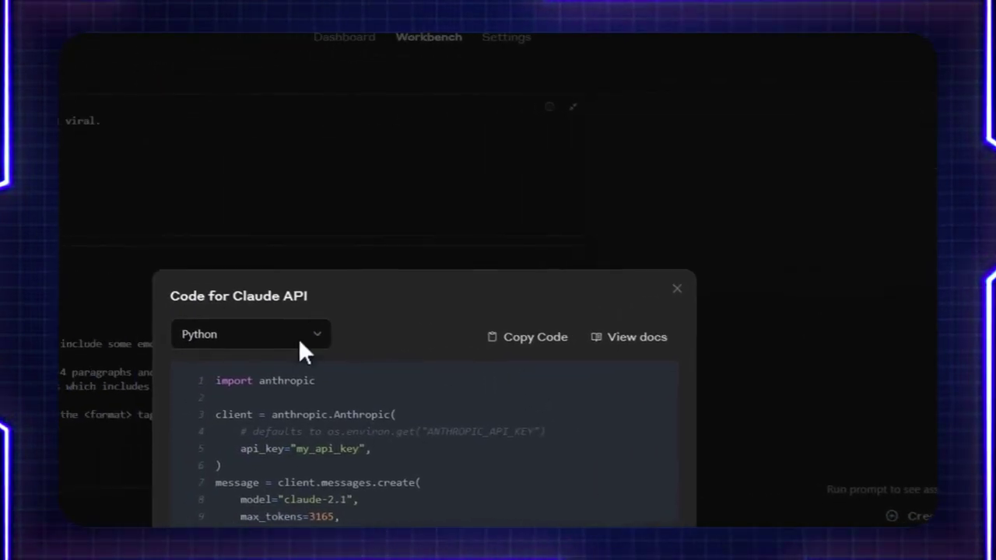
{"action": "left_click", "coordinate": [327, 341]}
{"action": "left_click", "coordinate": [272, 378]}
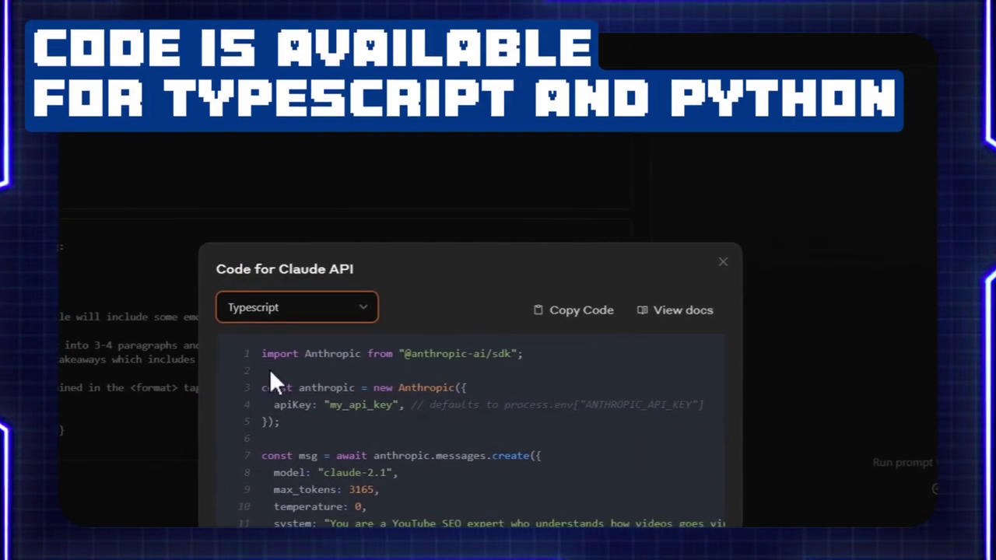
{"action": "left_click_drag", "start_coordinate": [232, 380], "coordinate": [470, 393]}
{"action": "left_click", "coordinate": [472, 380]}
{"action": "left_click_drag", "start_coordinate": [529, 354], "coordinate": [262, 352]}
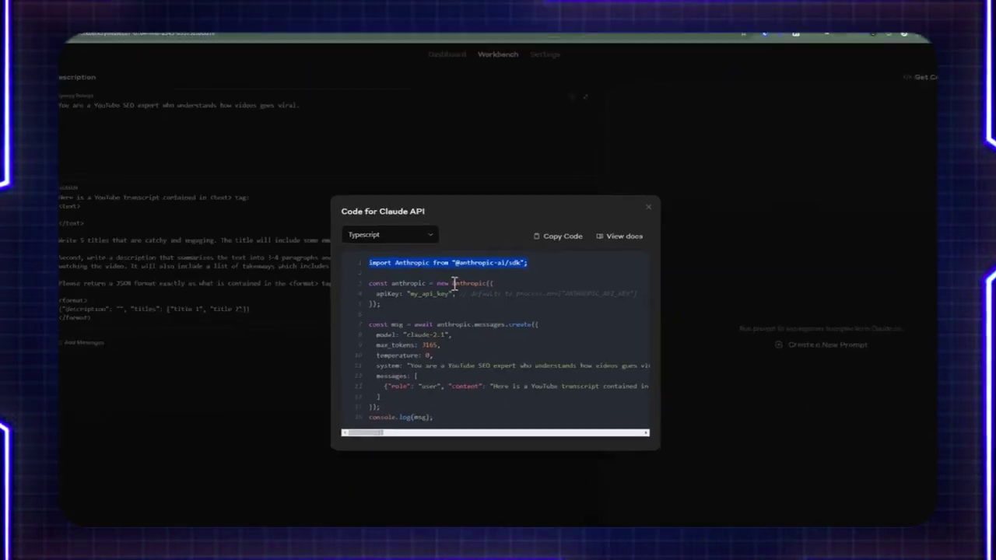
{"action": "left_click_drag", "start_coordinate": [387, 364], "coordinate": [454, 365]}
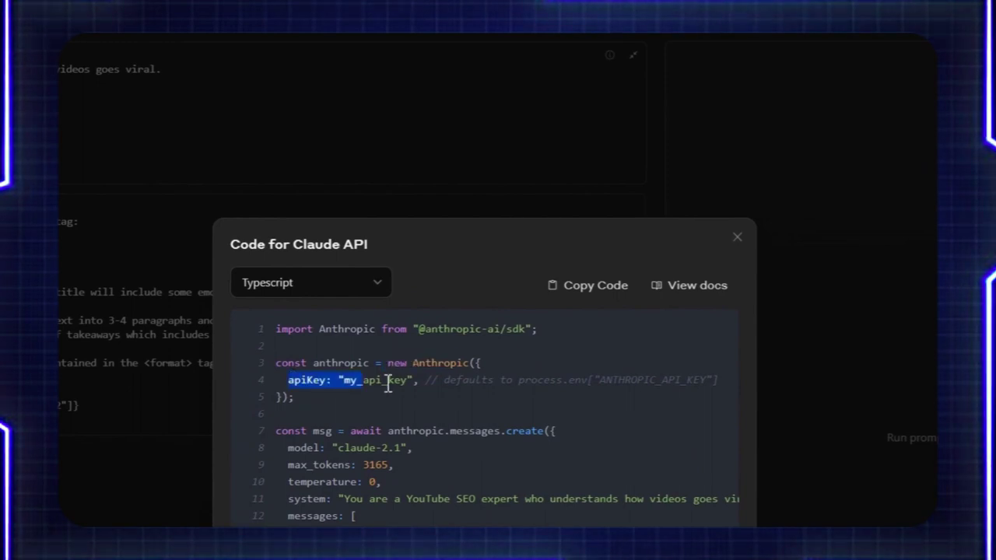
{"action": "left_click_drag", "start_coordinate": [365, 383], "coordinate": [394, 381]}
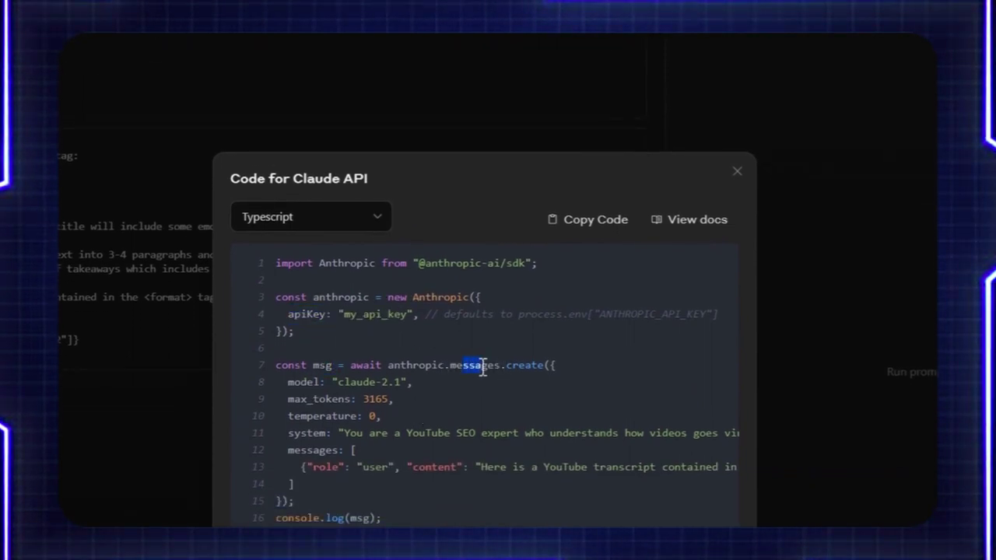
Step: Examine the parameters passed to anthropic.messages.create, from model through the messages array
{"action": "left_click_drag", "start_coordinate": [339, 392], "coordinate": [305, 487]}
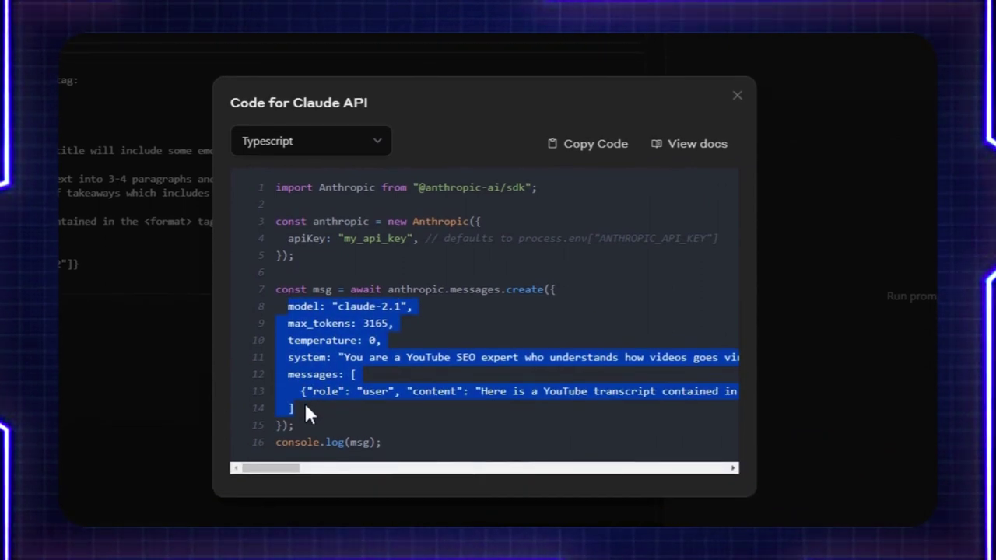
{"action": "left_click", "coordinate": [305, 406]}
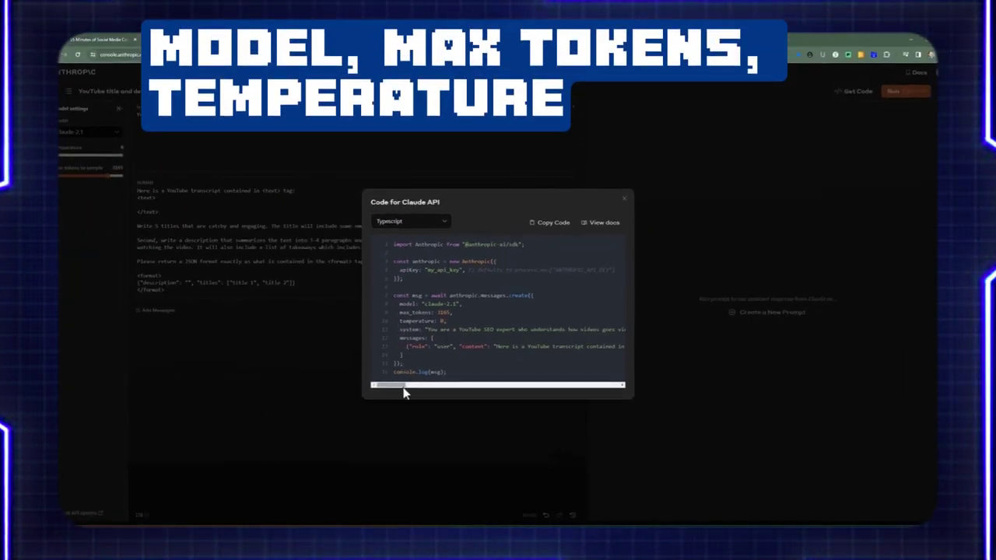
Step: Compare the generated code with the flow's index.ts, examining the Anthropic import line, the callClaude function and the exported function that calls it
{"action": "left_click_drag", "start_coordinate": [403, 388], "coordinate": [419, 387]}
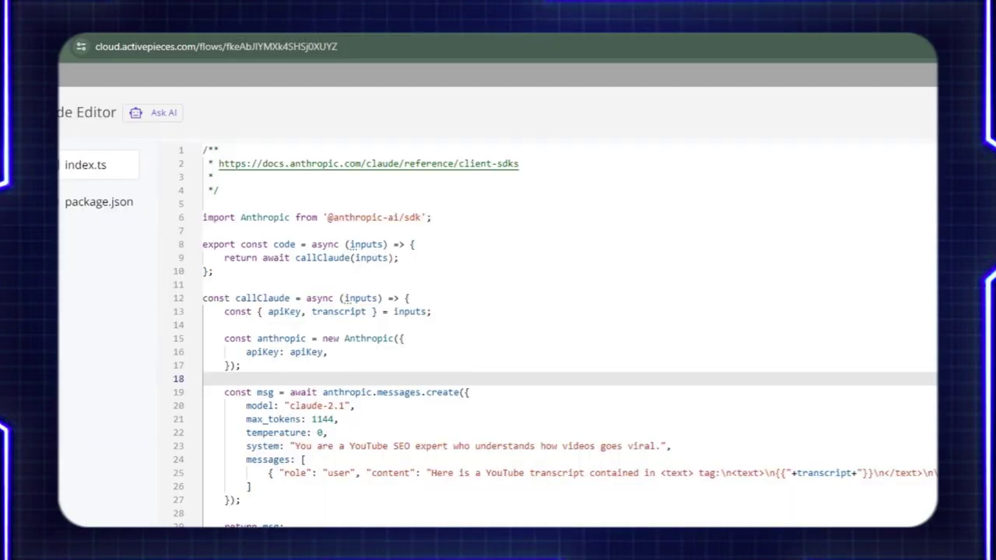
{"action": "left_click_drag", "start_coordinate": [433, 219], "coordinate": [203, 217]}
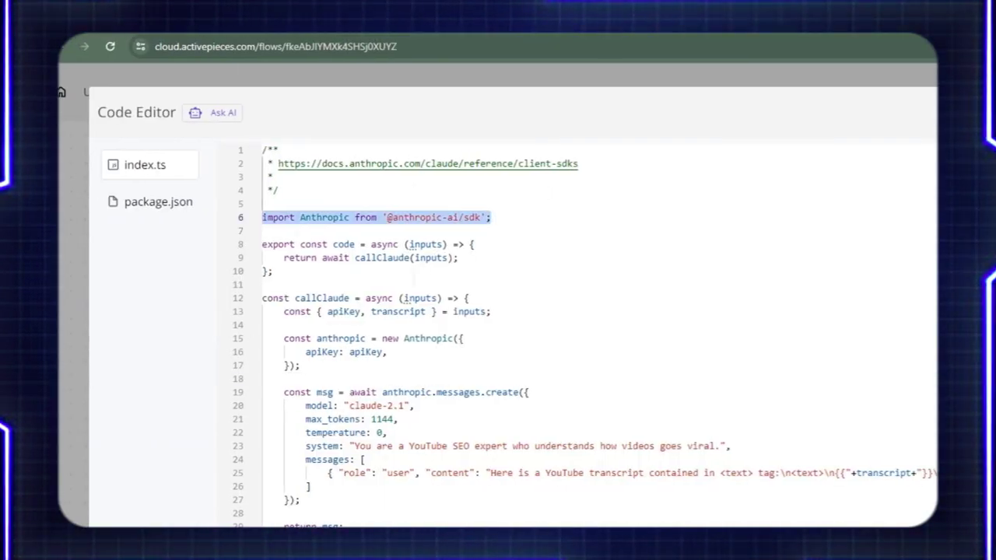
{"action": "left_click_drag", "start_coordinate": [279, 298], "coordinate": [416, 409]}
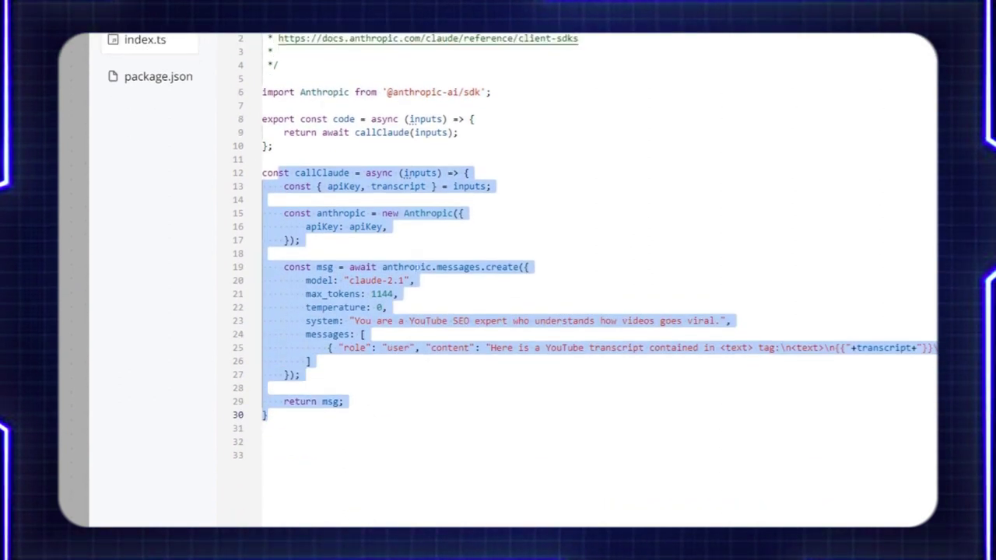
{"action": "left_click", "coordinate": [273, 144]}
{"action": "left_click", "coordinate": [393, 130]}
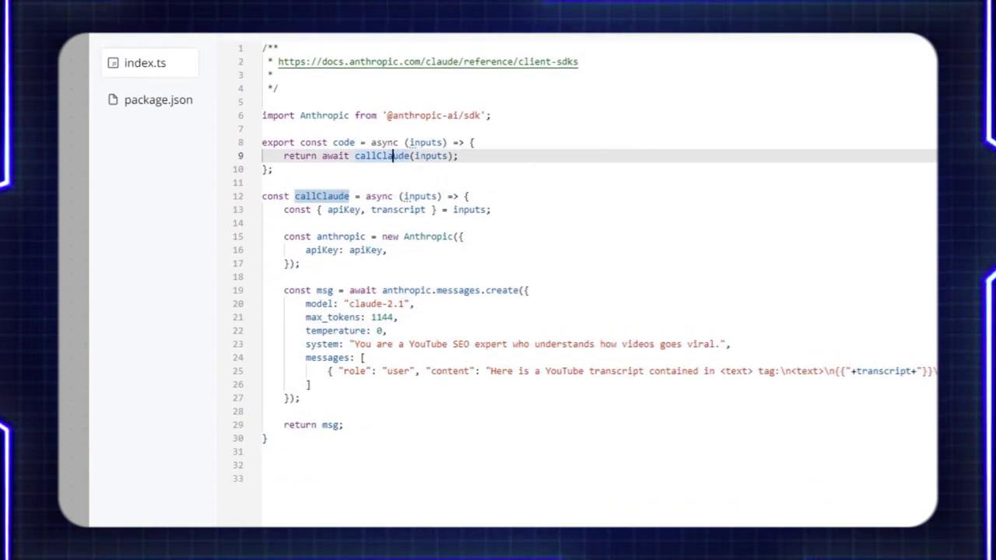
{"action": "left_click_drag", "start_coordinate": [414, 156], "coordinate": [448, 155]}
Step: Examine the line in callClaude that takes apiKey and transcript from the inputs
{"action": "left_click", "coordinate": [490, 210]}
{"action": "left_click_drag", "start_coordinate": [490, 209], "coordinate": [286, 210]}
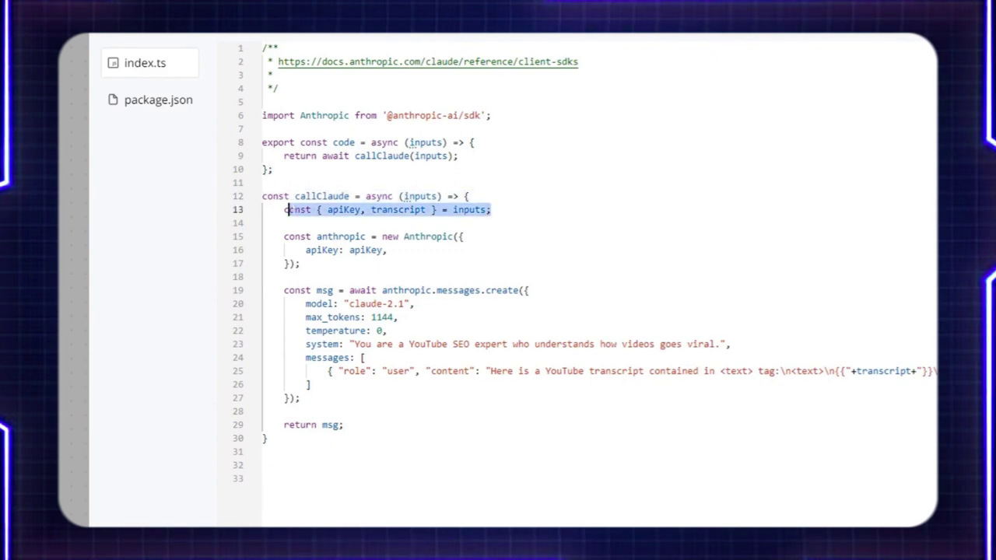
{"action": "double_click", "coordinate": [331, 209]}
{"action": "double_click", "coordinate": [419, 210]}
{"action": "left_click", "coordinate": [326, 209]}
{"action": "left_click_drag", "start_coordinate": [372, 209], "coordinate": [486, 210]}
Step: Examine the new Anthropic client created with apiKey and the anthropic.messages.create block below it
{"action": "left_click_drag", "start_coordinate": [282, 237], "coordinate": [301, 262]}
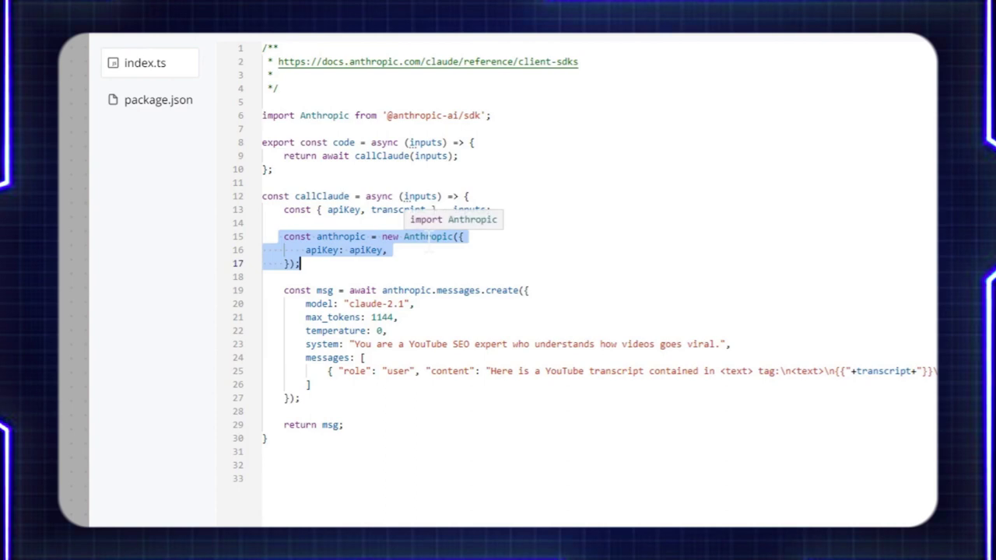
{"action": "left_click", "coordinate": [421, 252]}
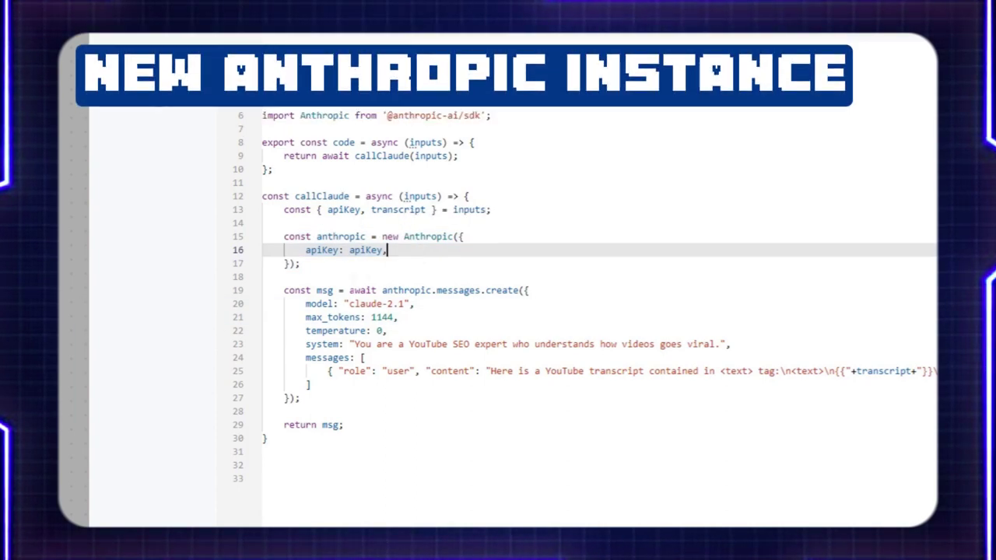
{"action": "left_click_drag", "start_coordinate": [284, 290], "coordinate": [436, 371]}
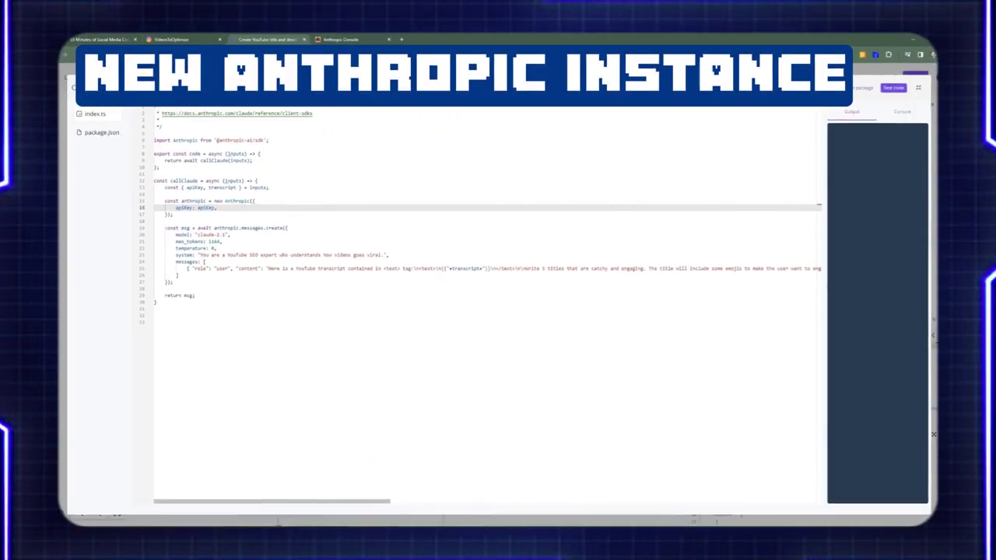
{"action": "left_click_drag", "start_coordinate": [239, 267], "coordinate": [177, 274]}
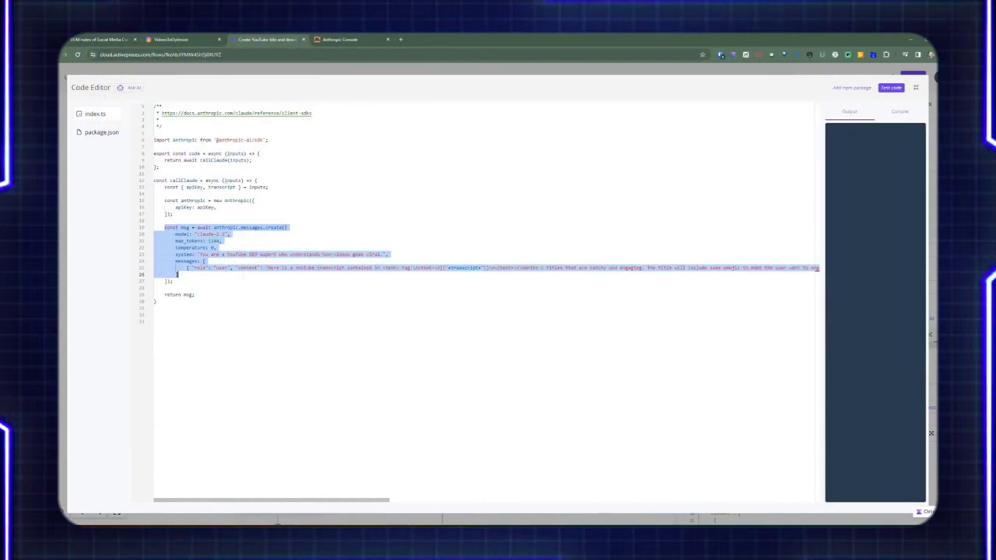
{"action": "left_click", "coordinate": [243, 281]}
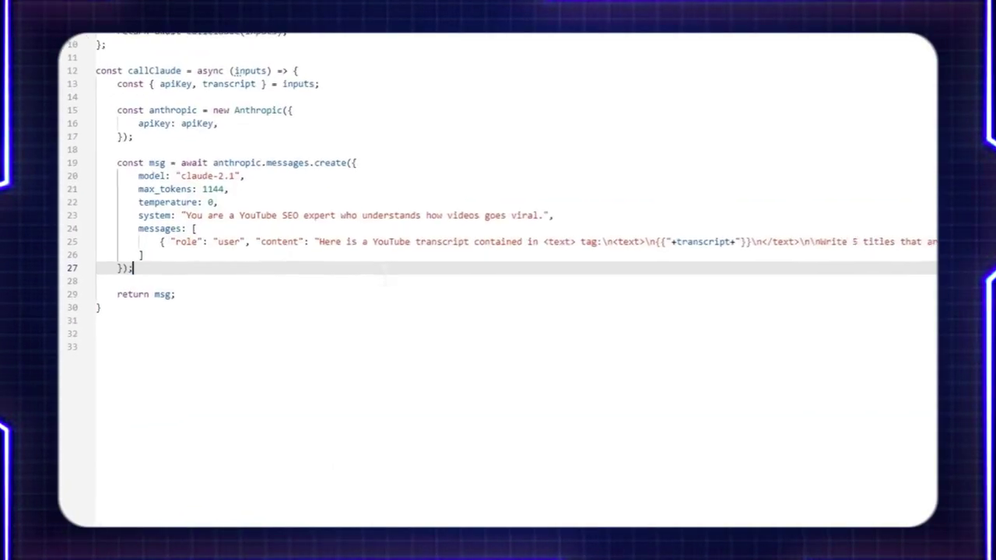
Step: Examine how the transcript variable is inserted between the text tags of the user message content, down to the return line
{"action": "left_click_drag", "start_coordinate": [681, 240], "coordinate": [758, 240]}
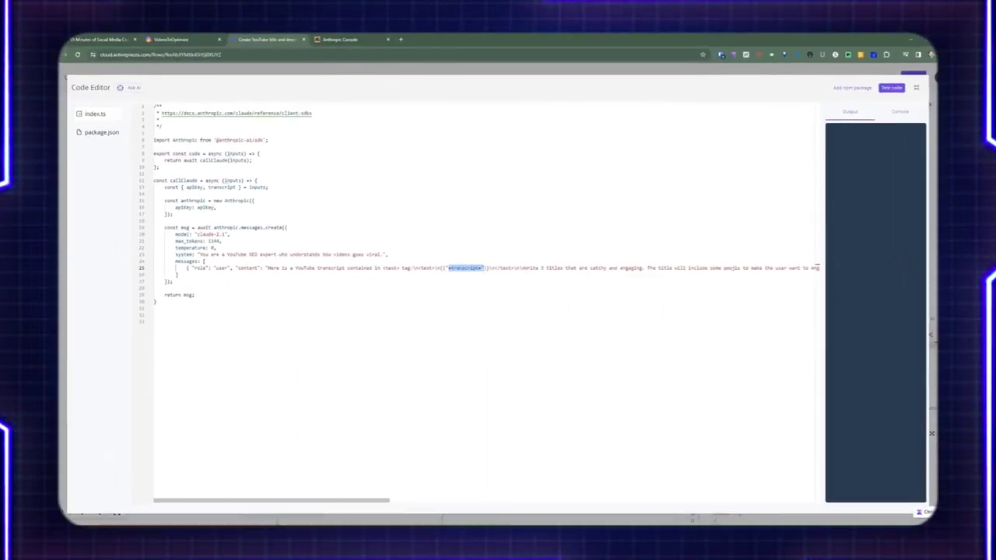
{"action": "left_click", "coordinate": [481, 268]}
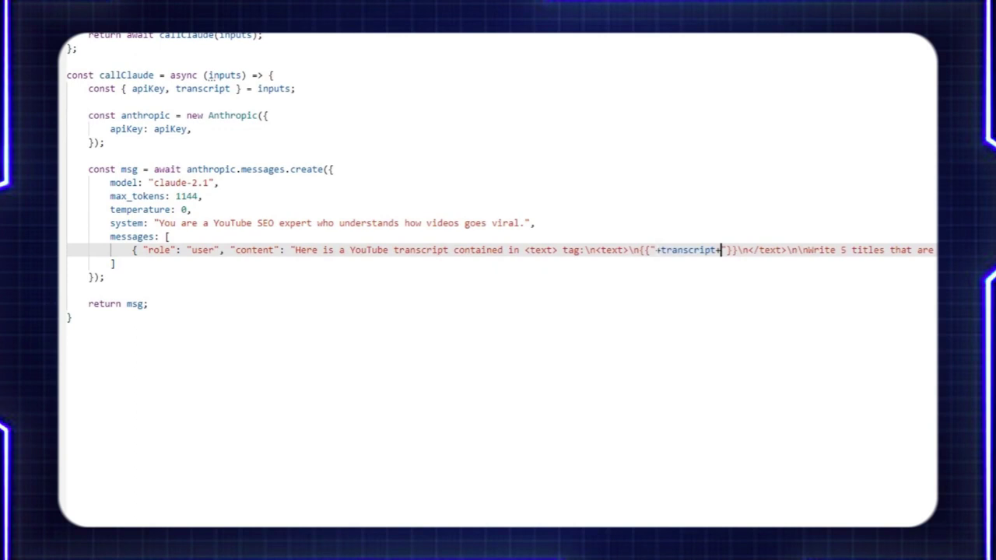
{"action": "left_click_drag", "start_coordinate": [448, 268], "coordinate": [459, 268]}
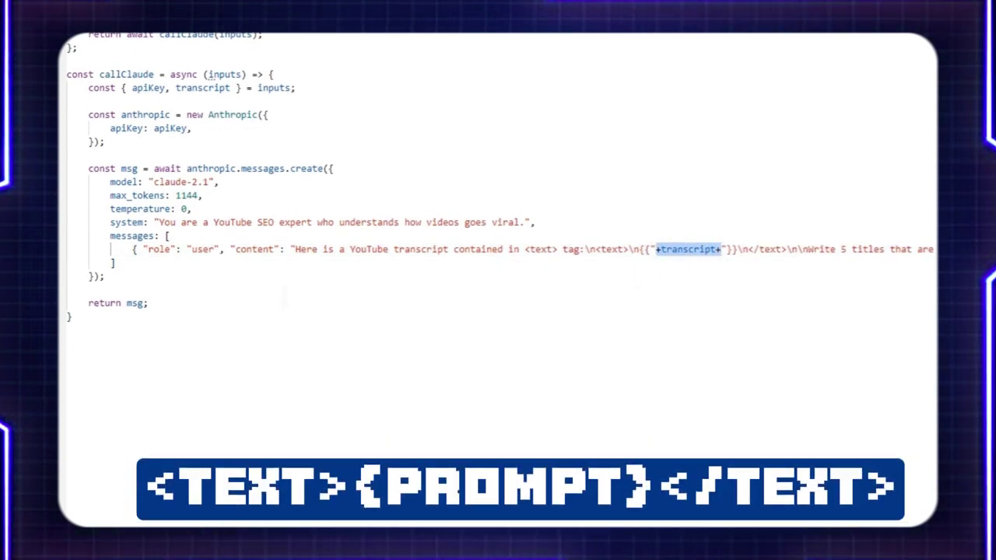
{"action": "left_click", "coordinate": [148, 303]}
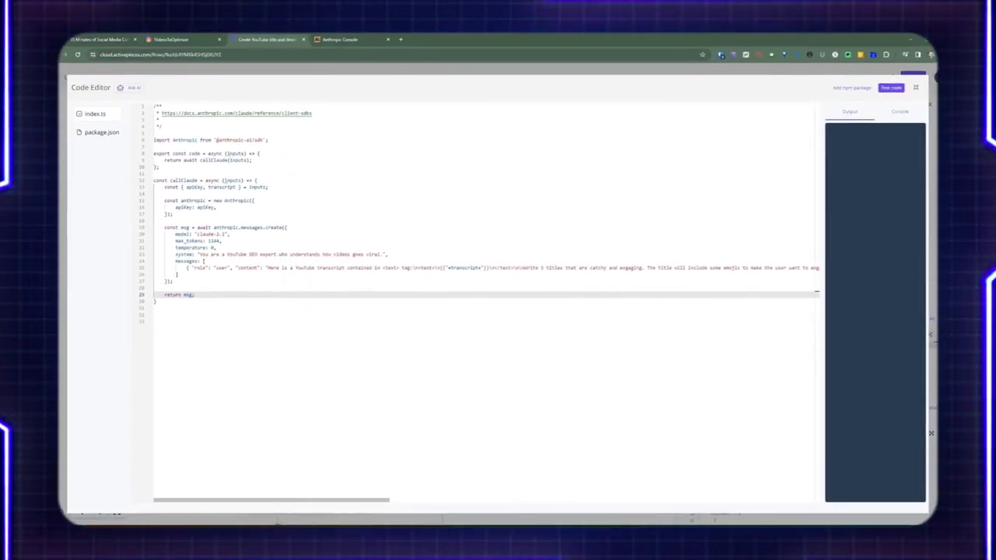
Step: Trace the msg variable from the anthropic.messages.create call through the return msg line back to the exported code function
{"action": "left_click_drag", "start_coordinate": [173, 281], "coordinate": [164, 234]}
{"action": "left_click", "coordinate": [184, 234]}
{"action": "left_click", "coordinate": [183, 228]}
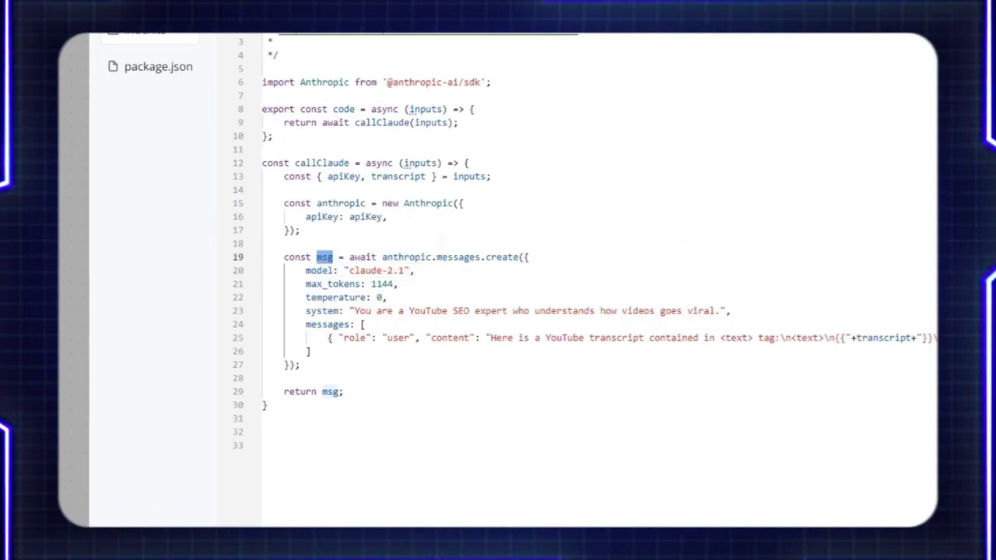
{"action": "left_click", "coordinate": [263, 244]}
{"action": "left_click_drag", "start_coordinate": [482, 257], "coordinate": [397, 284]}
{"action": "left_click_drag", "start_coordinate": [515, 289], "coordinate": [515, 353]}
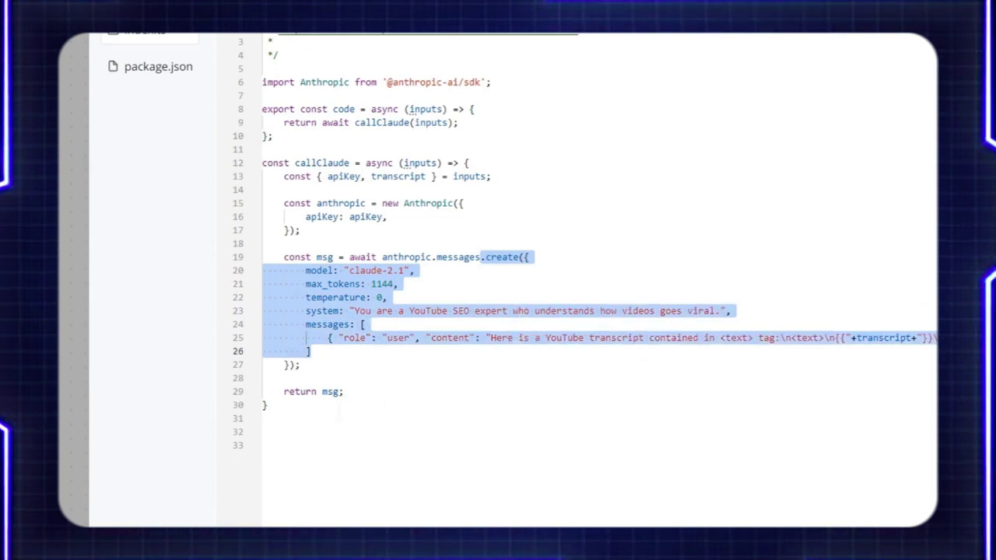
{"action": "left_click_drag", "start_coordinate": [344, 391], "coordinate": [333, 391]}
{"action": "scroll", "coordinate": [521, 249], "scroll_direction": "up", "scroll_amount": 1}
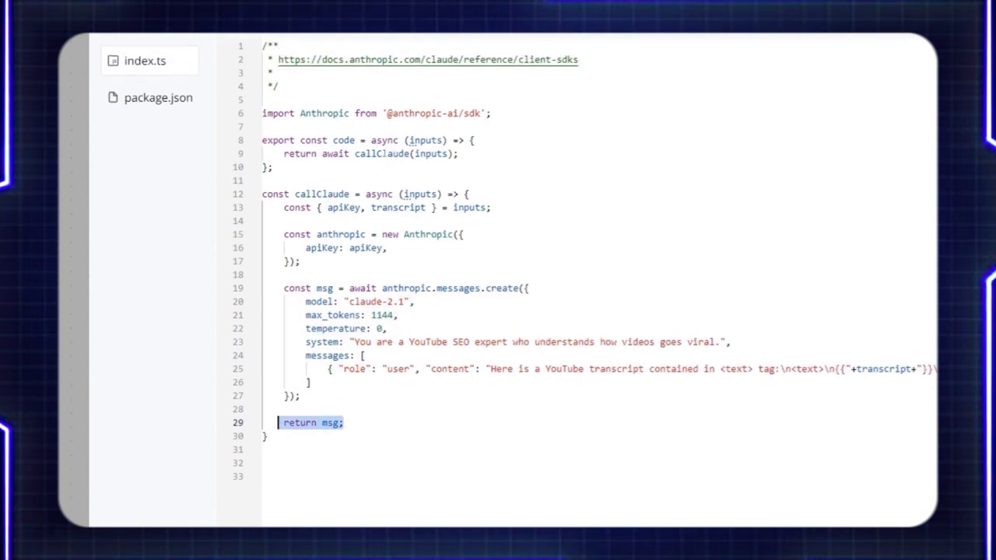
{"action": "left_click_drag", "start_coordinate": [273, 171], "coordinate": [262, 153]}
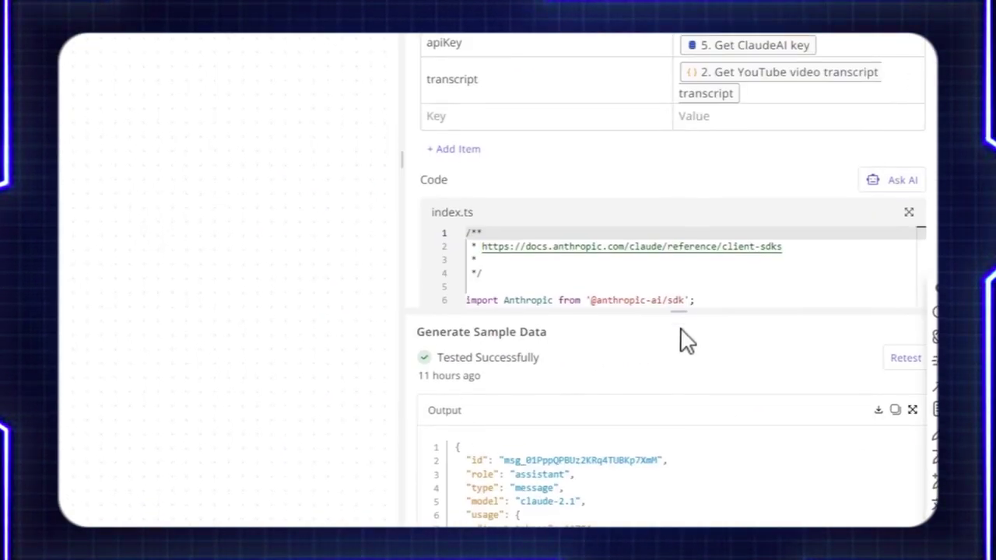
Step: Enlarge the sample data area of the Send transcript to Claude AI step and read its output, from token usage along the content text
{"action": "left_click_drag", "start_coordinate": [678, 311], "coordinate": [678, 158]}
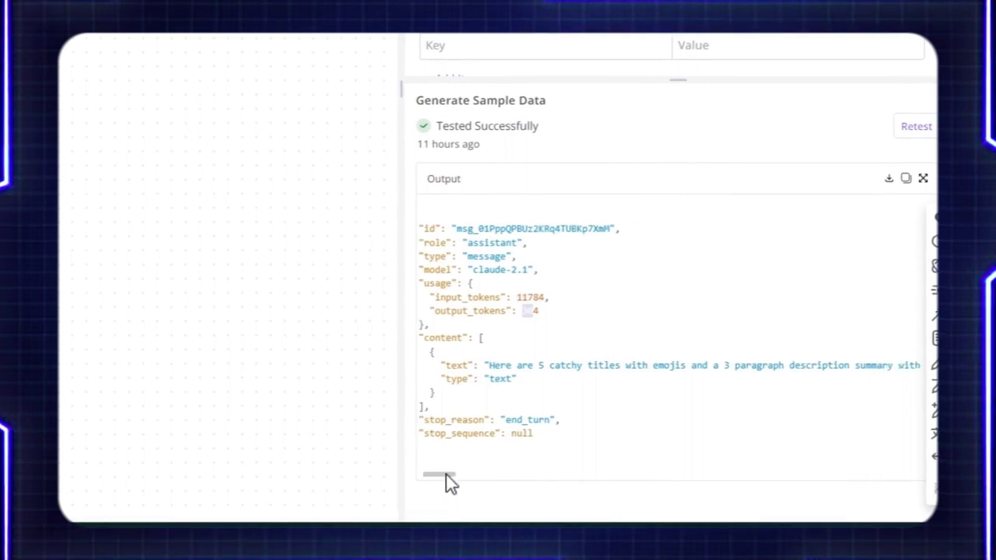
{"action": "left_click_drag", "start_coordinate": [570, 365], "coordinate": [500, 365]}
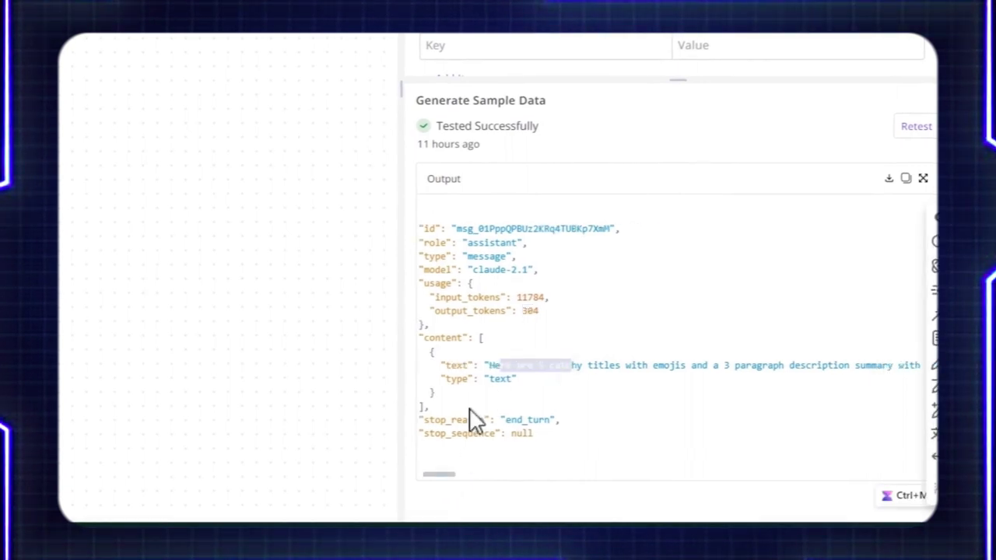
{"action": "left_click", "coordinate": [551, 366]}
{"action": "left_click_drag", "start_coordinate": [452, 475], "coordinate": [694, 469]}
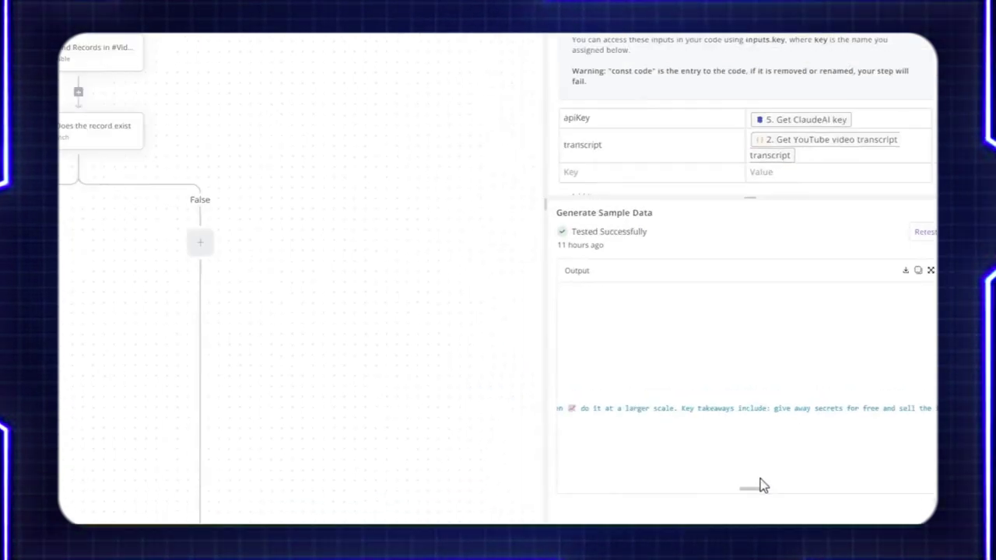
{"action": "left_click_drag", "start_coordinate": [763, 487], "coordinate": [778, 482]}
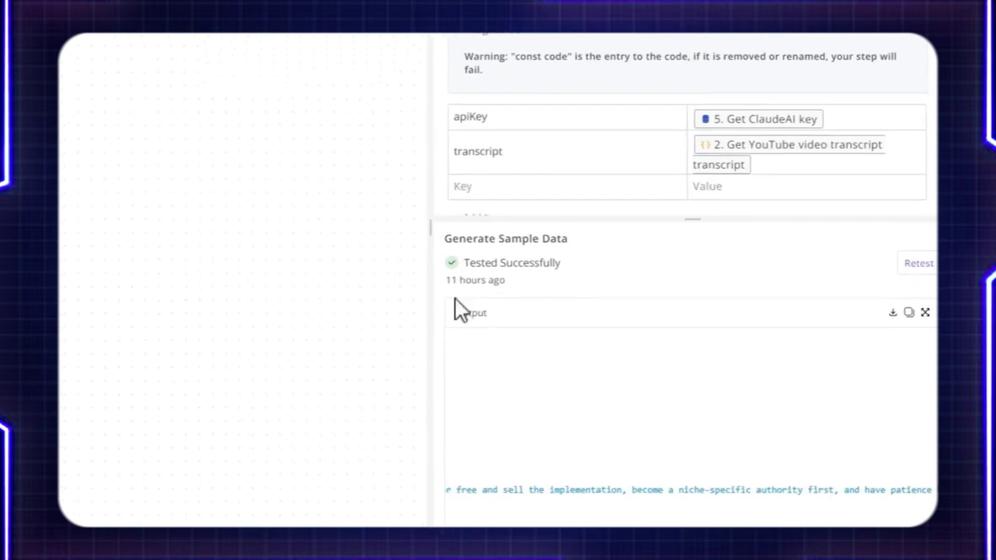
Step: Open the step's full output, read the content text through to its closing format tag, and close the view
{"action": "left_click", "coordinate": [935, 353]}
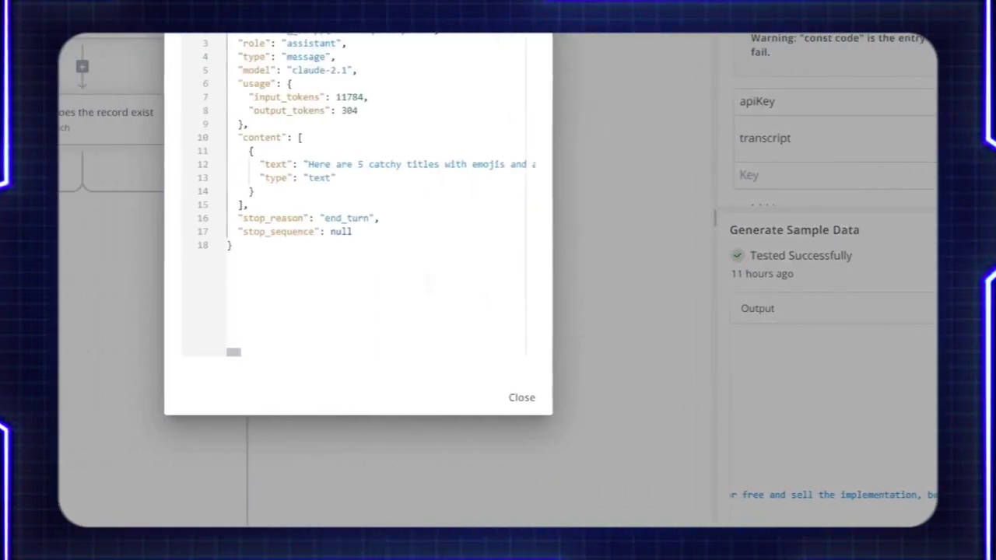
{"action": "left_click_drag", "start_coordinate": [294, 352], "coordinate": [526, 354]}
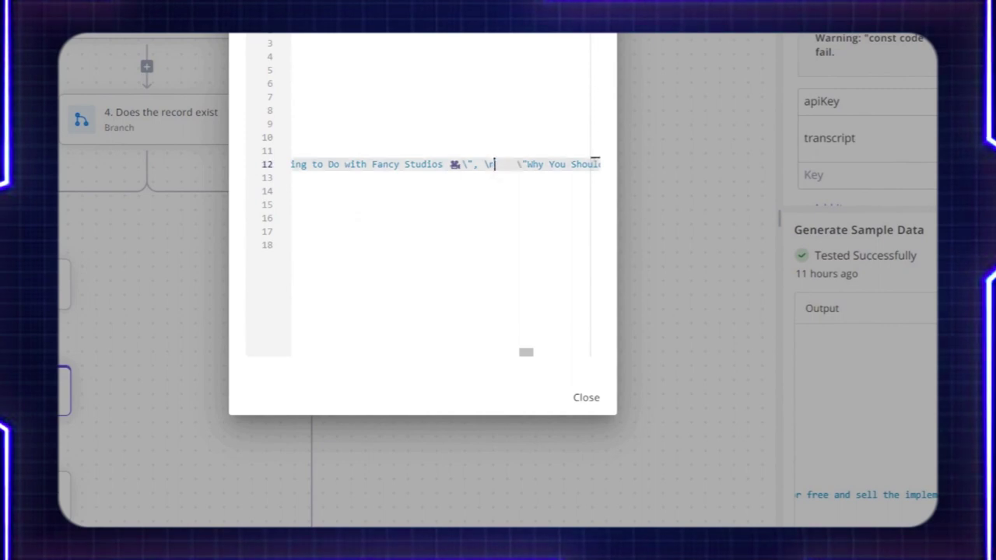
{"action": "left_click_drag", "start_coordinate": [526, 359], "coordinate": [583, 336]}
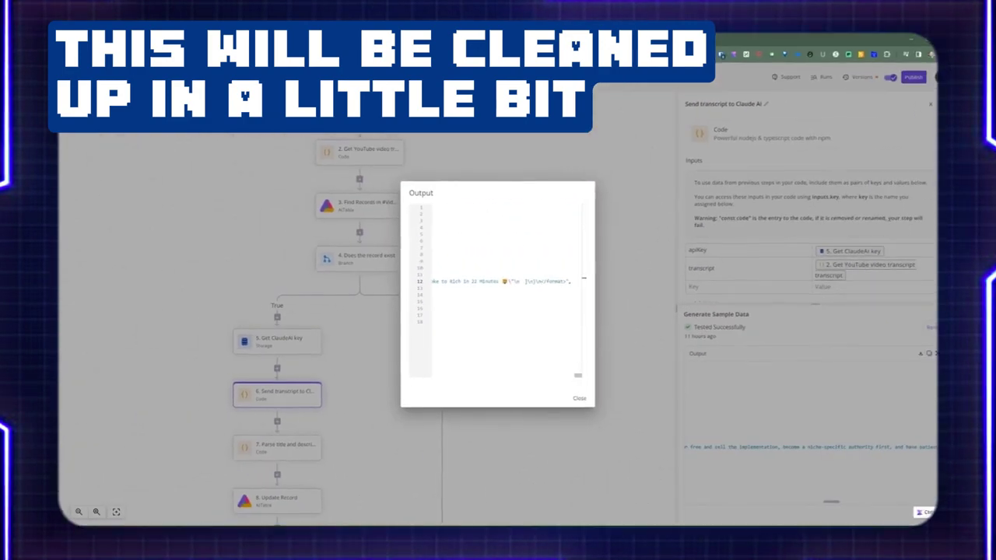
{"action": "left_click_drag", "start_coordinate": [497, 282], "coordinate": [532, 282]}
{"action": "left_click", "coordinate": [536, 281]}
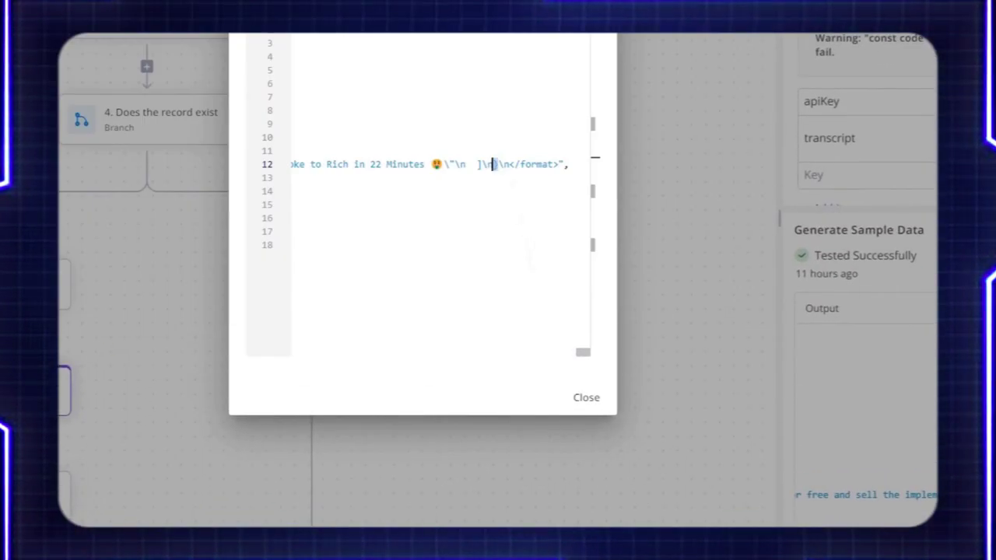
{"action": "left_click", "coordinate": [585, 398]}
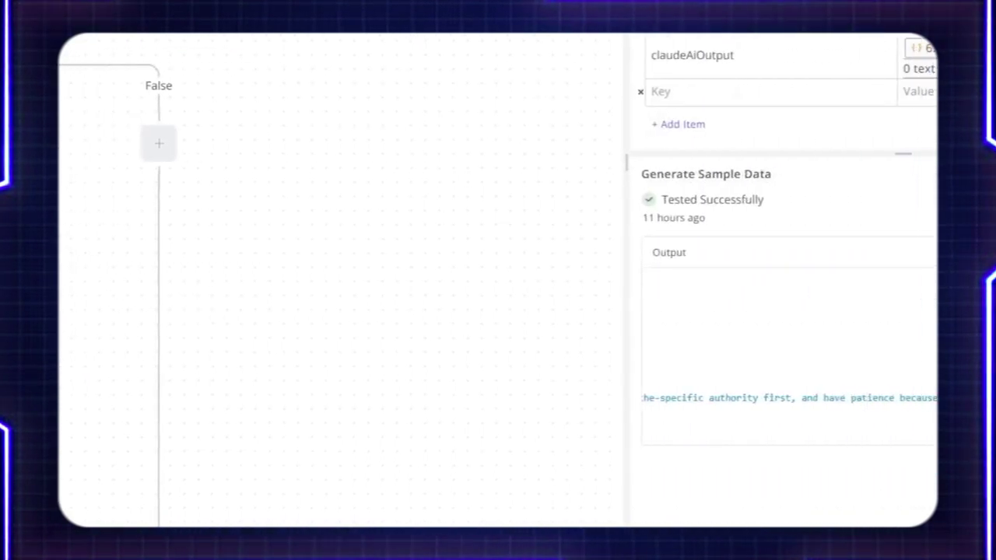
Step: Widen the Parse title and description step's settings and examine its claudeAiOutput input, which comes from the Send transcript to Claude AI step
{"action": "left_click_drag", "start_coordinate": [612, 231], "coordinate": [497, 231]}
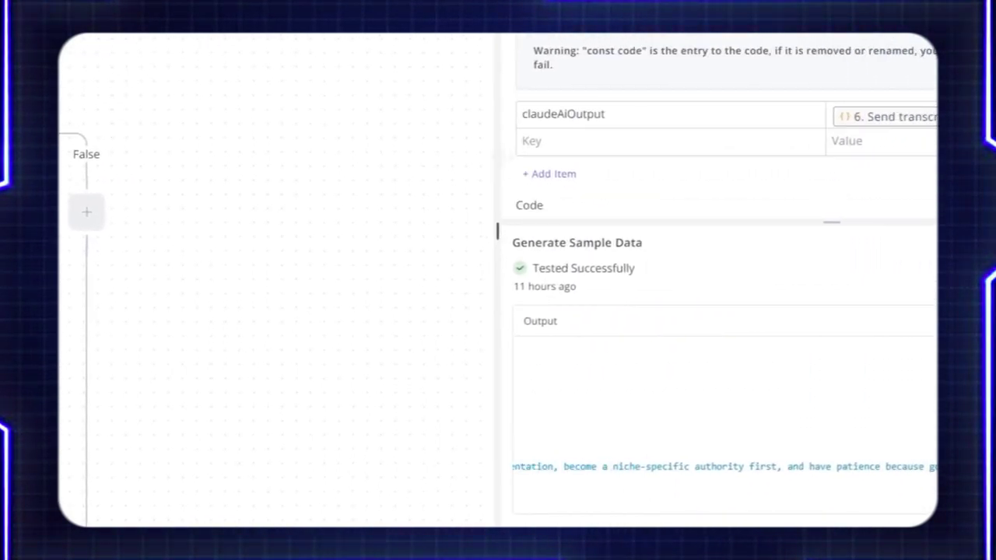
{"action": "left_click", "coordinate": [662, 114]}
{"action": "double_click", "coordinate": [576, 155]}
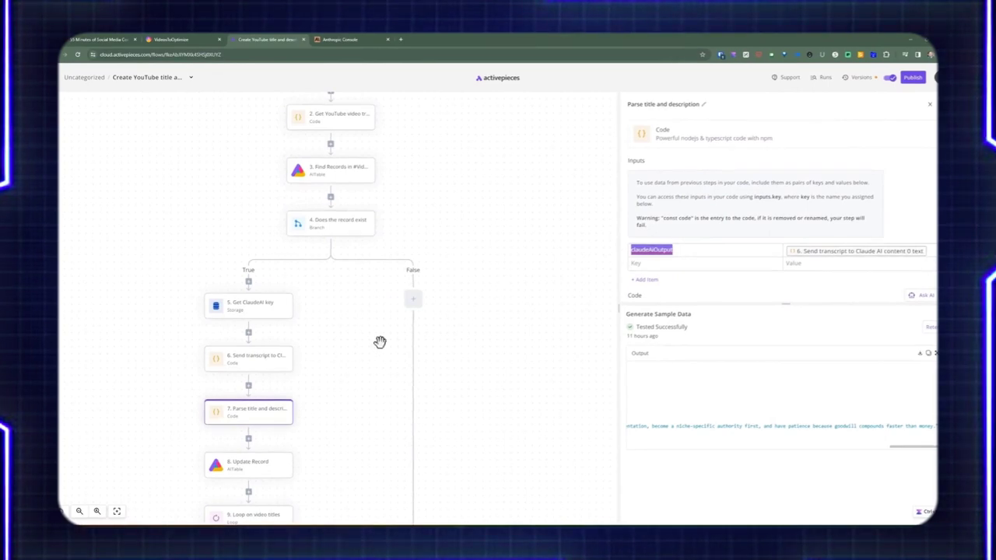
{"action": "left_click", "coordinate": [253, 360]}
{"action": "left_click", "coordinate": [258, 412]}
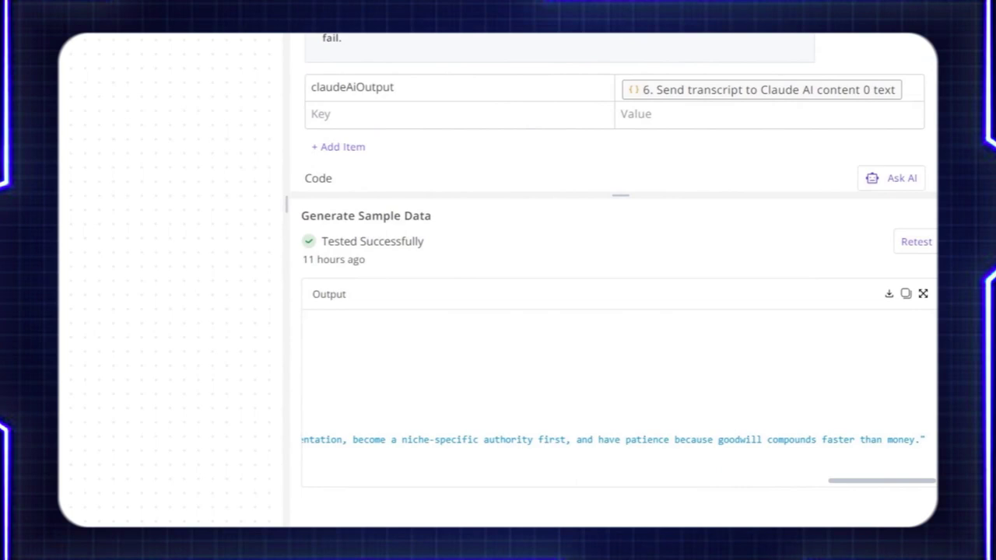
Step: Open the parsing step's index.ts in the full code editor and examine the removeNewLinesAndExtraSpaces function and its call
{"action": "left_click", "coordinate": [922, 294]}
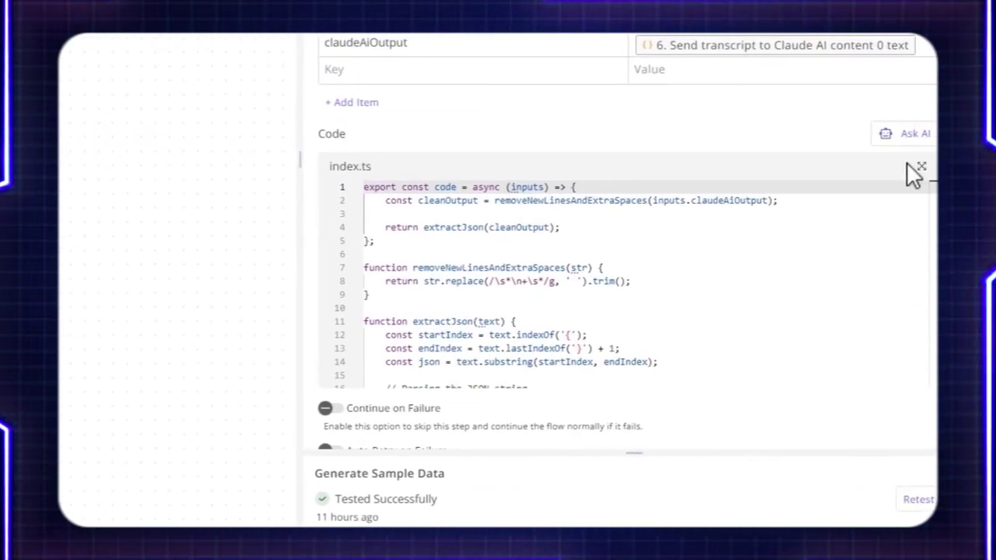
{"action": "left_click", "coordinate": [907, 171]}
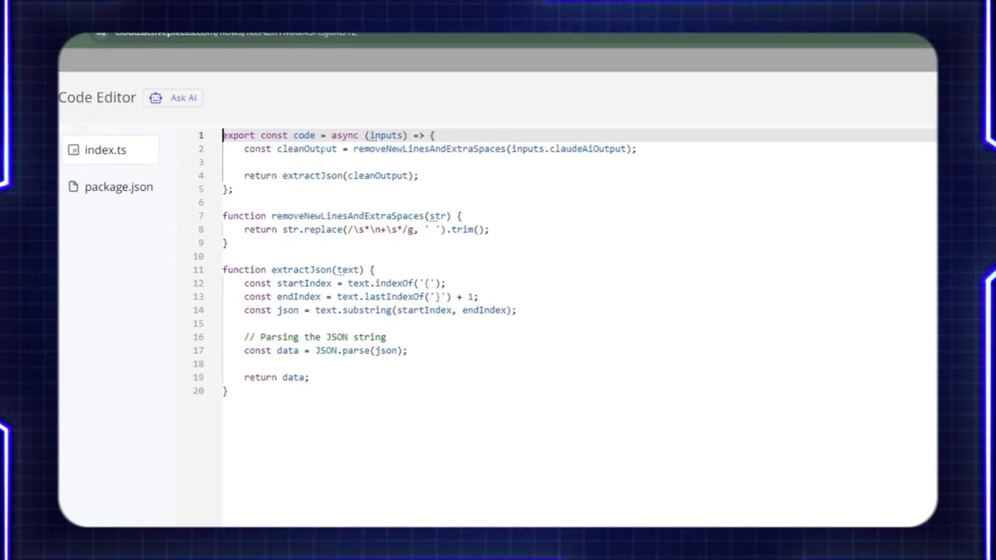
{"action": "double_click", "coordinate": [386, 154]}
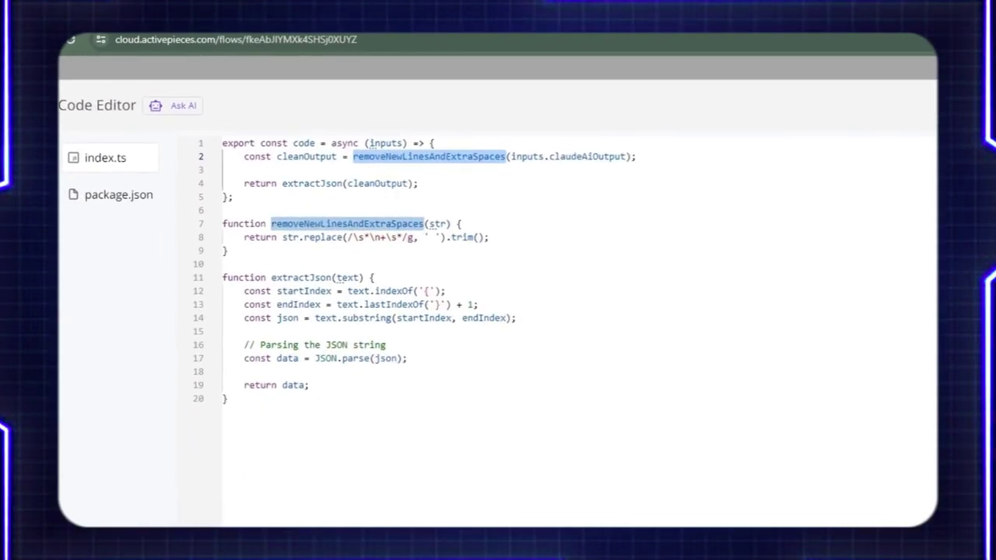
{"action": "left_click", "coordinate": [234, 196]}
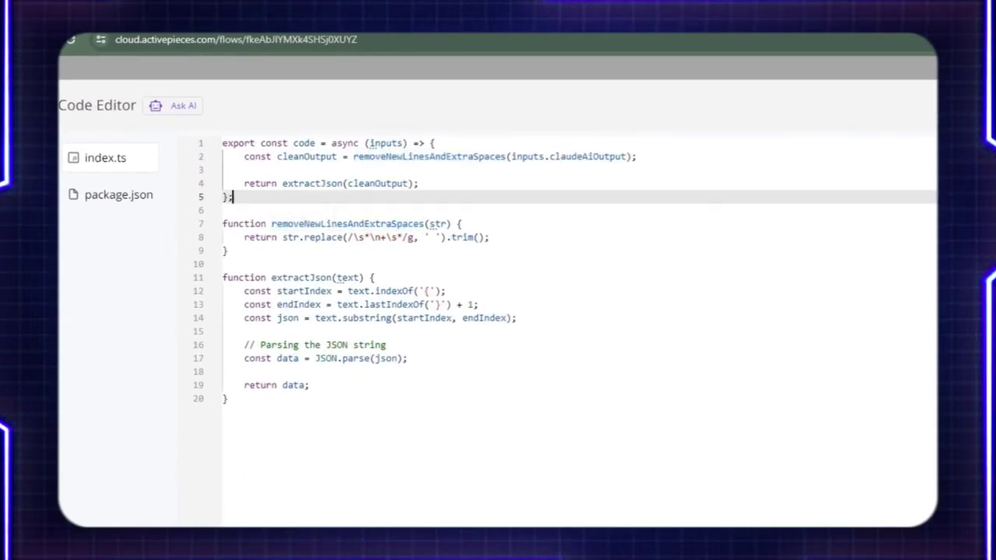
{"action": "left_click_drag", "start_coordinate": [228, 250], "coordinate": [223, 224]}
{"action": "double_click", "coordinate": [494, 158]}
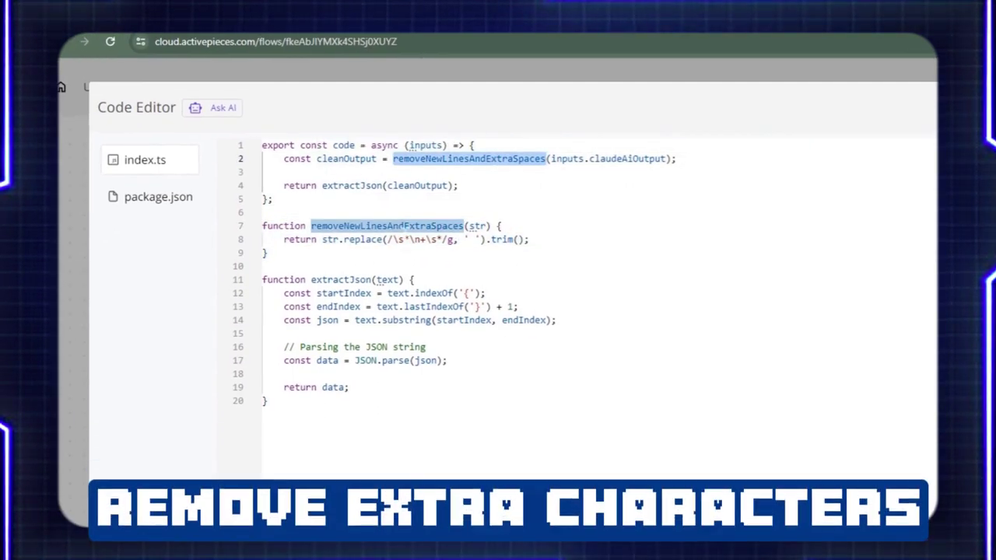
Step: Examine the replace pattern in removeNewLinesAndExtraSpaces, focusing on the \n newline match
{"action": "left_click", "coordinate": [393, 239]}
{"action": "left_click", "coordinate": [266, 253]}
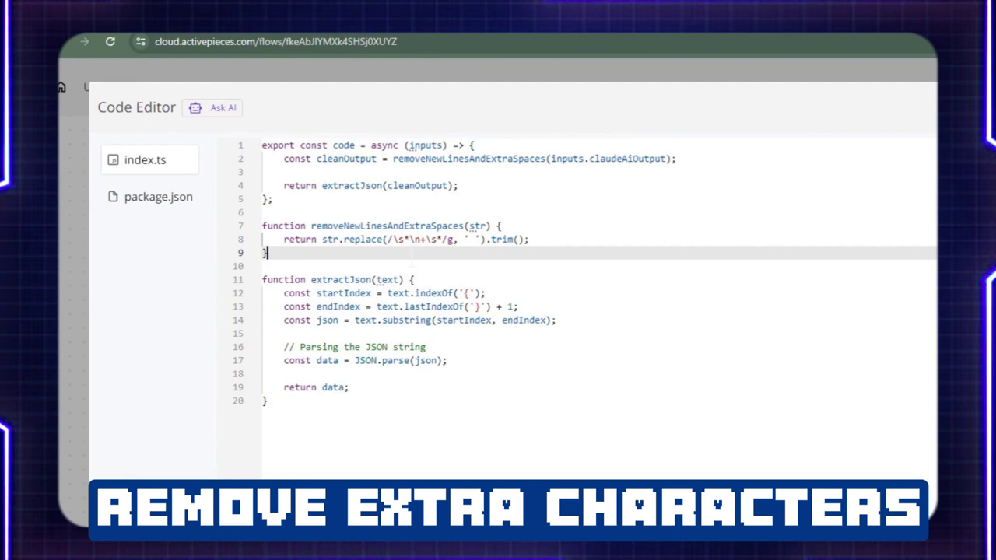
{"action": "left_click", "coordinate": [415, 240]}
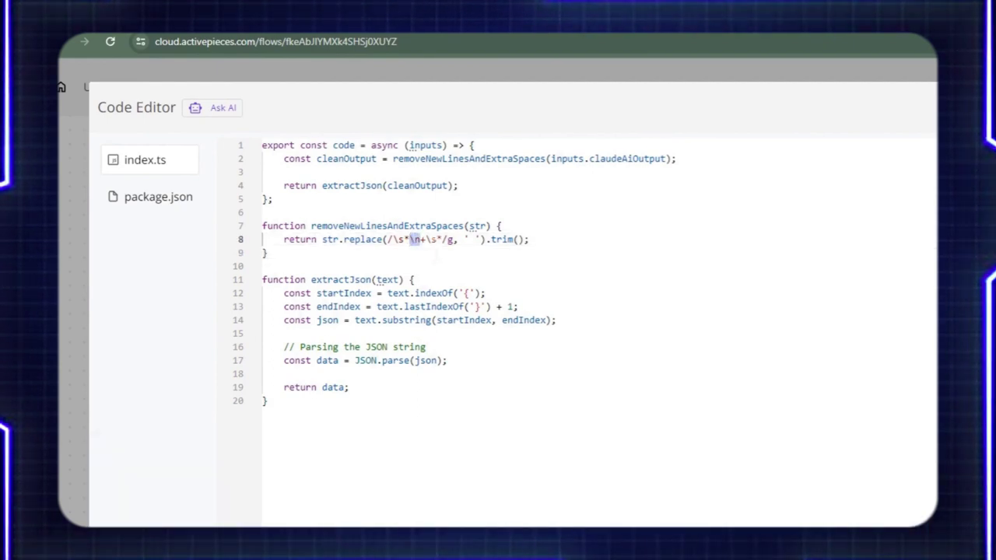
{"action": "left_click", "coordinate": [481, 255]}
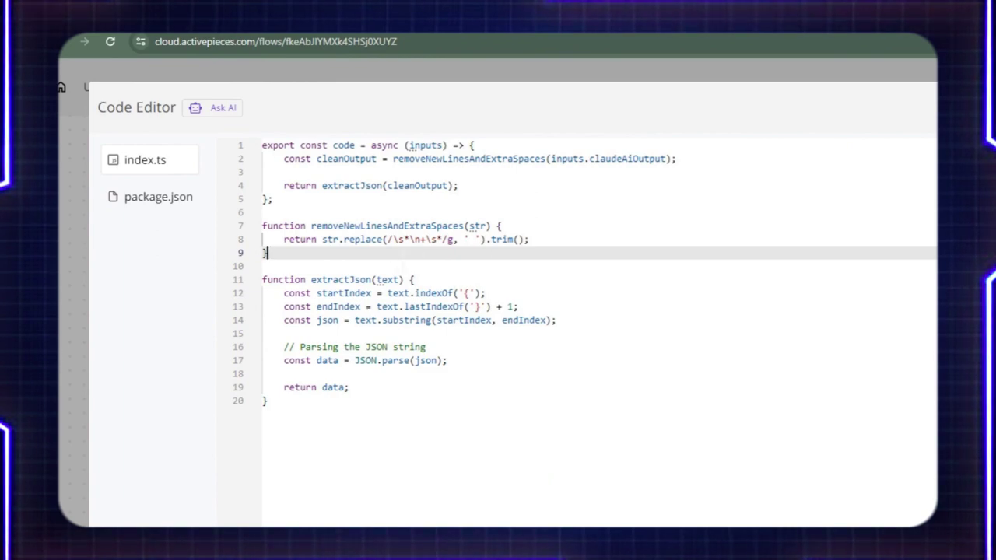
{"action": "left_click", "coordinate": [265, 266]}
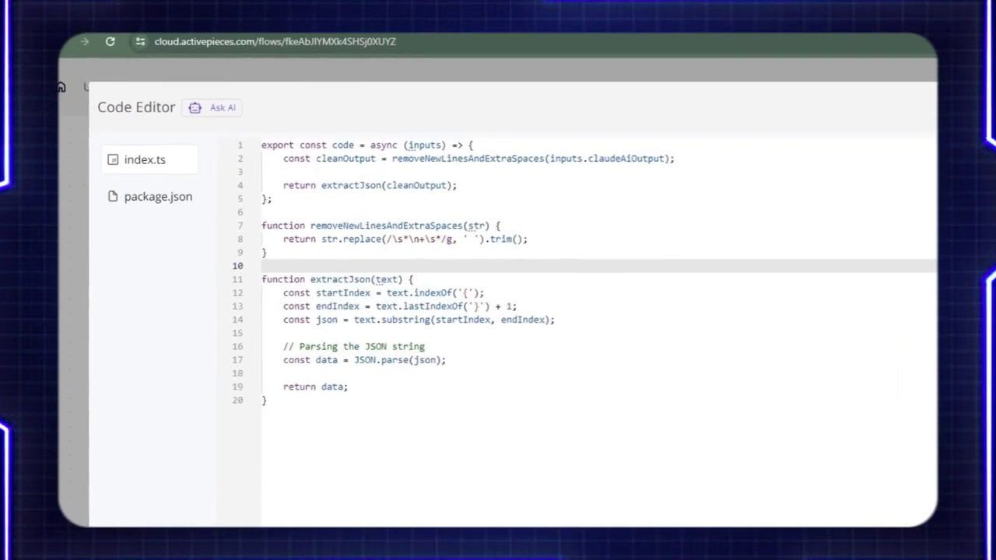
Step: Examine how cleanOutput is assigned in the main code function and passed to the extractJson call
{"action": "left_click_drag", "start_coordinate": [305, 159], "coordinate": [421, 159]}
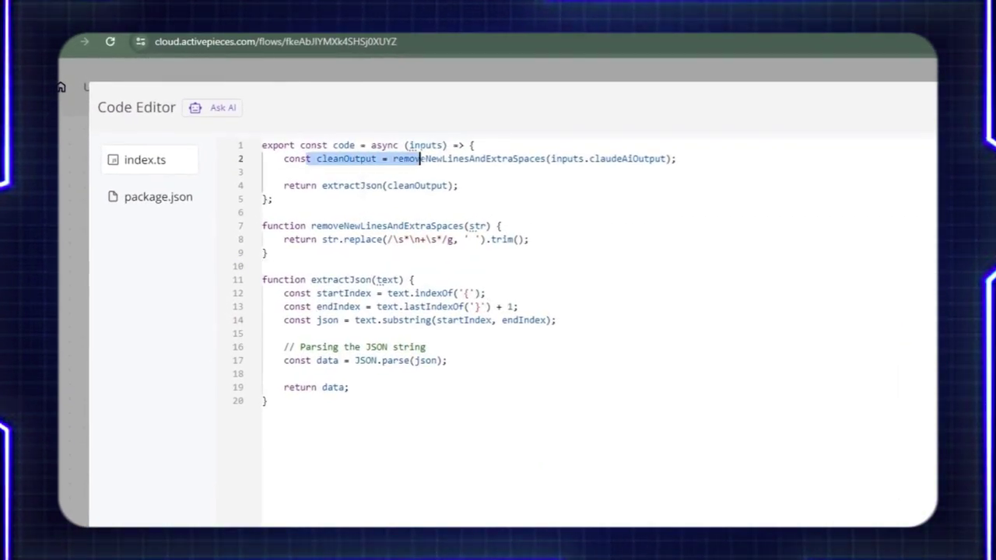
{"action": "left_click", "coordinate": [358, 159]}
{"action": "double_click", "coordinate": [356, 158]}
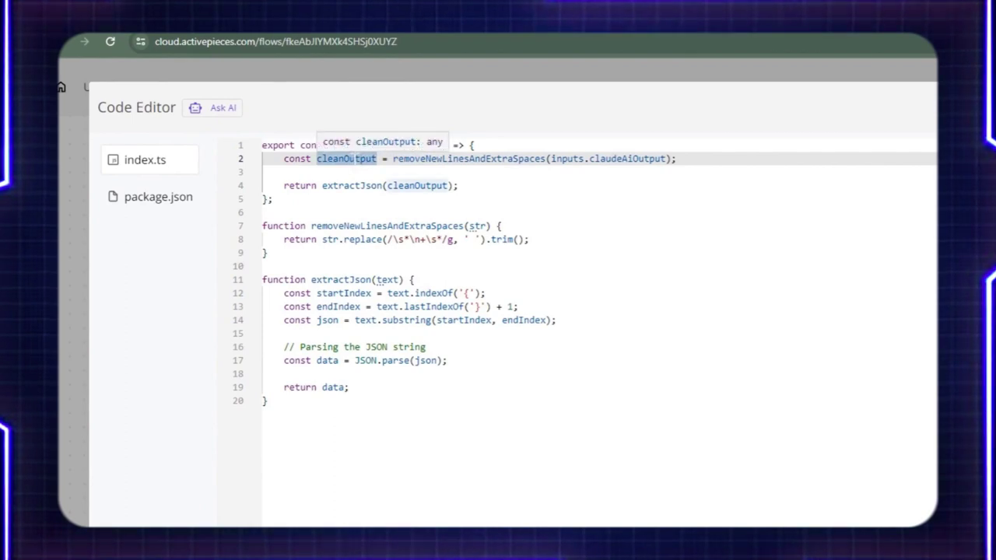
{"action": "left_click", "coordinate": [343, 185]}
{"action": "double_click", "coordinate": [343, 186]}
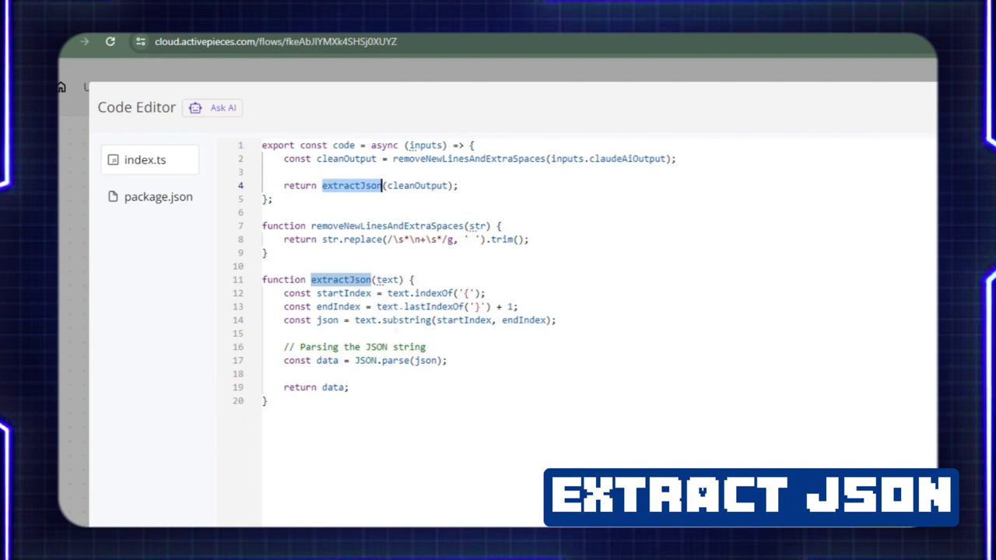
Step: Examine how extractJson locates the opening and closing braces for startIndex and endIndex
{"action": "left_click_drag", "start_coordinate": [464, 293], "coordinate": [469, 293]}
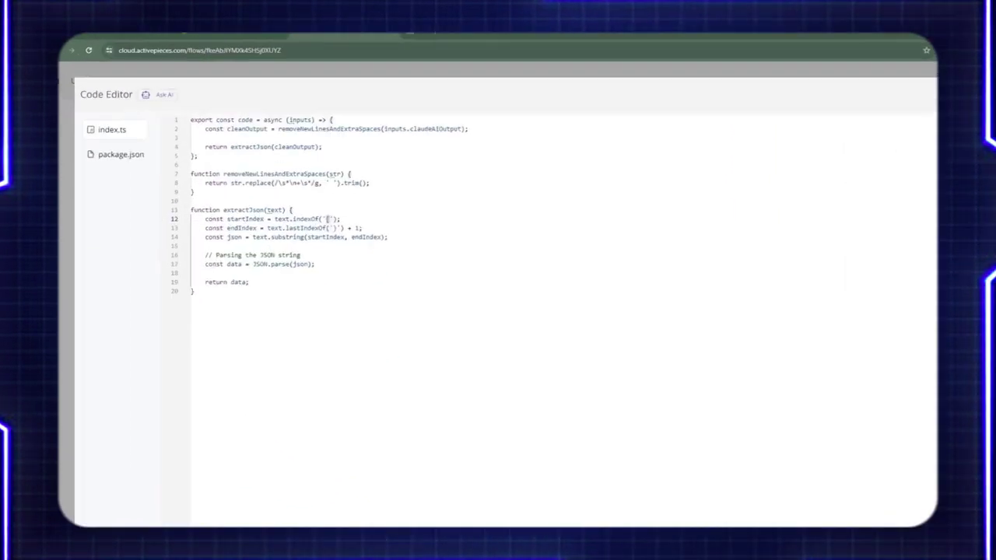
{"action": "left_click", "coordinate": [338, 246]}
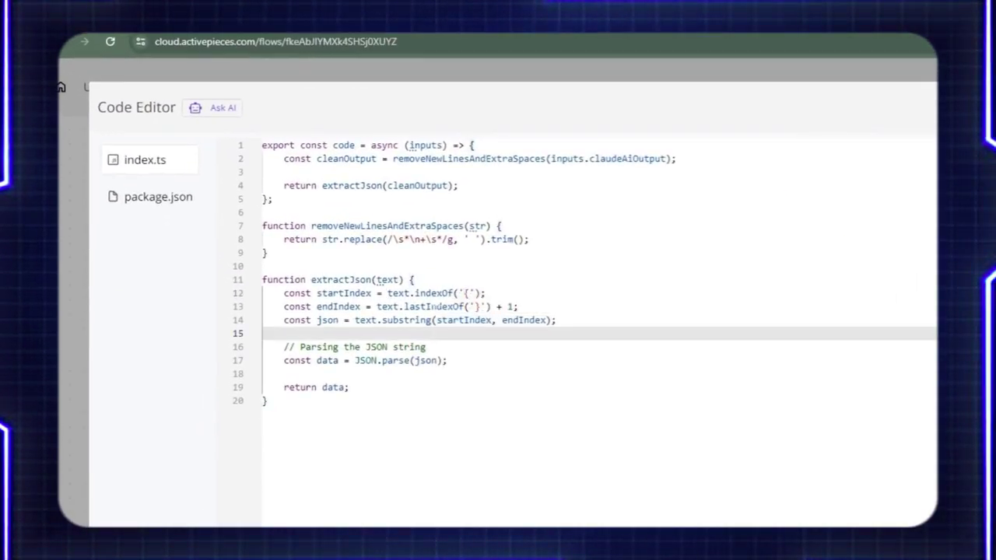
{"action": "left_click_drag", "start_coordinate": [470, 294], "coordinate": [465, 293]}
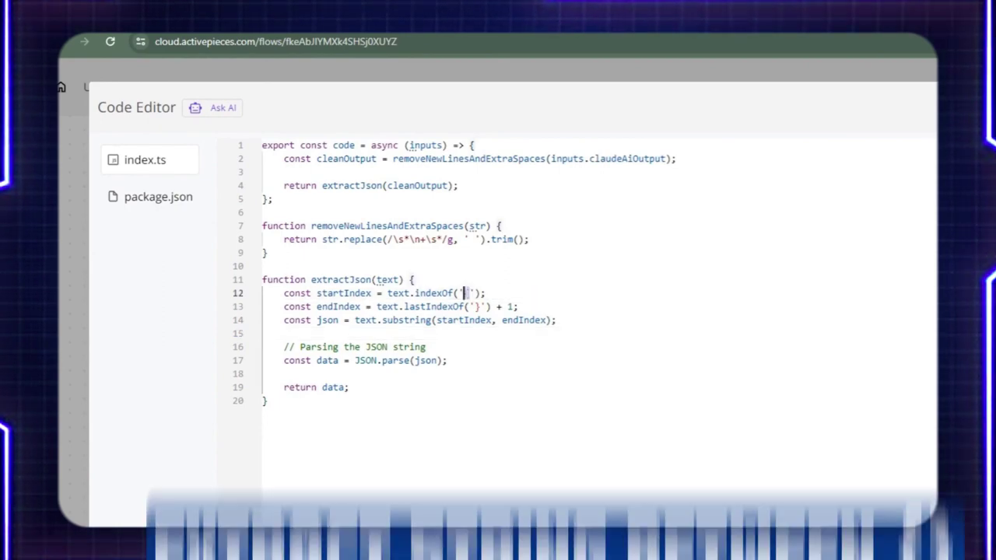
{"action": "left_click", "coordinate": [464, 334]}
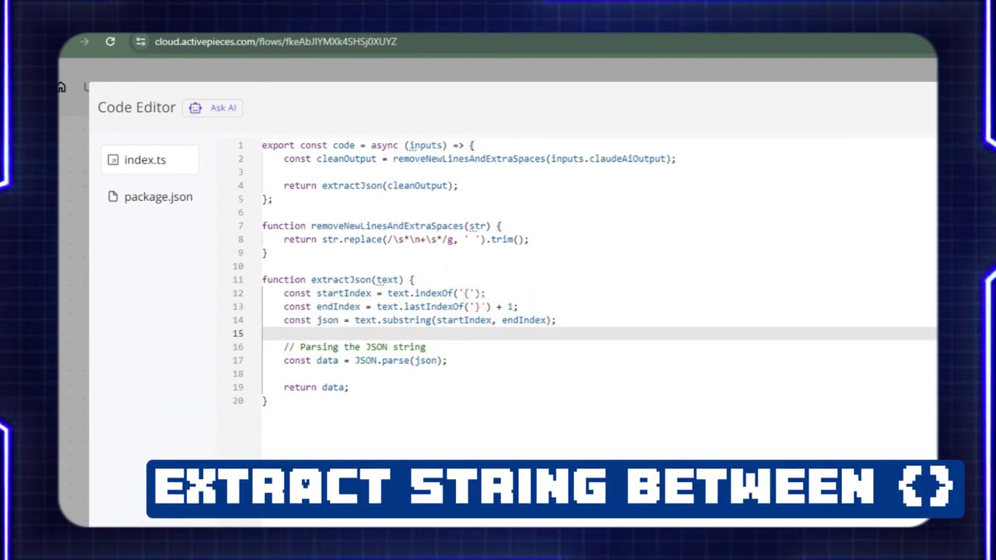
{"action": "left_click_drag", "start_coordinate": [481, 306], "coordinate": [475, 307]}
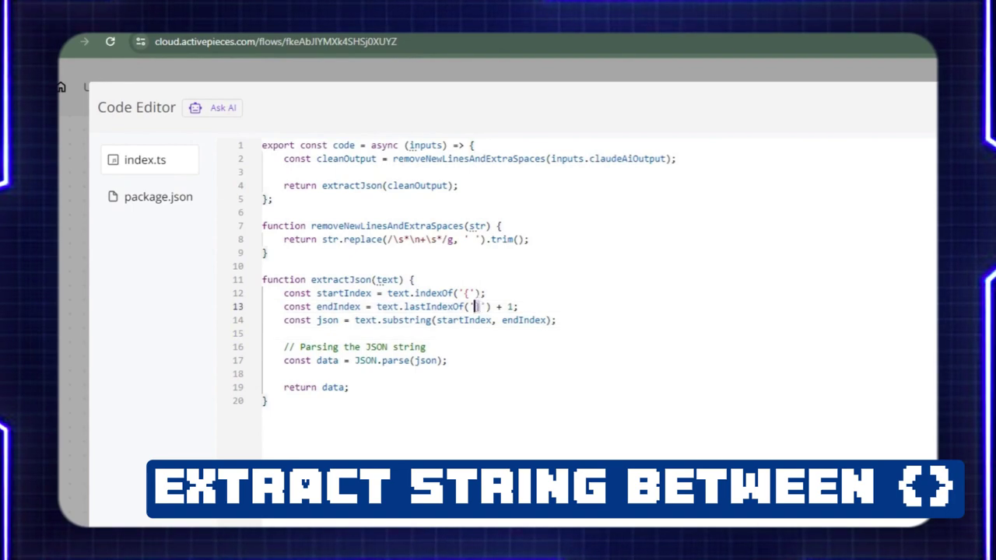
Step: Examine the extractJson line that builds json as the substring between startIndex and endIndex
{"action": "double_click", "coordinate": [321, 320]}
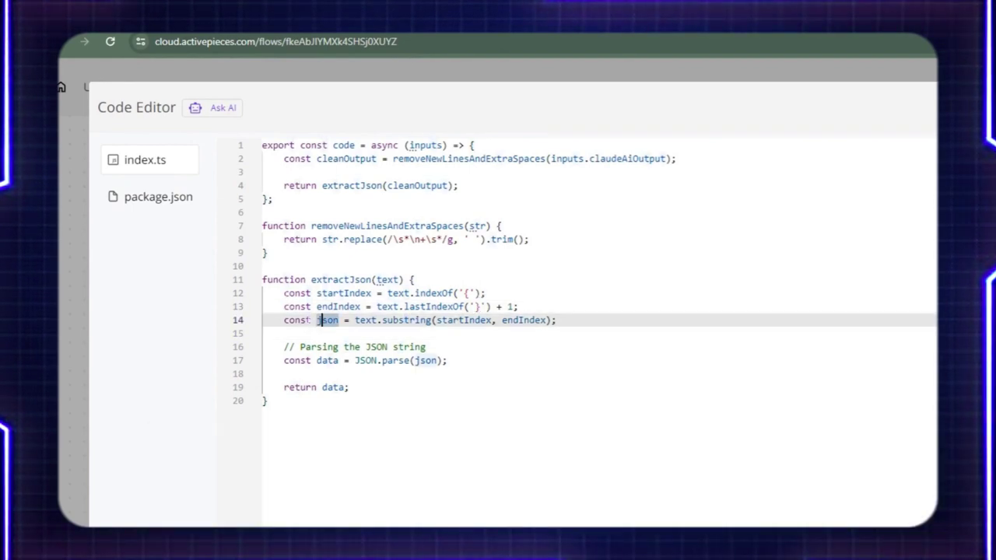
{"action": "left_click", "coordinate": [403, 320]}
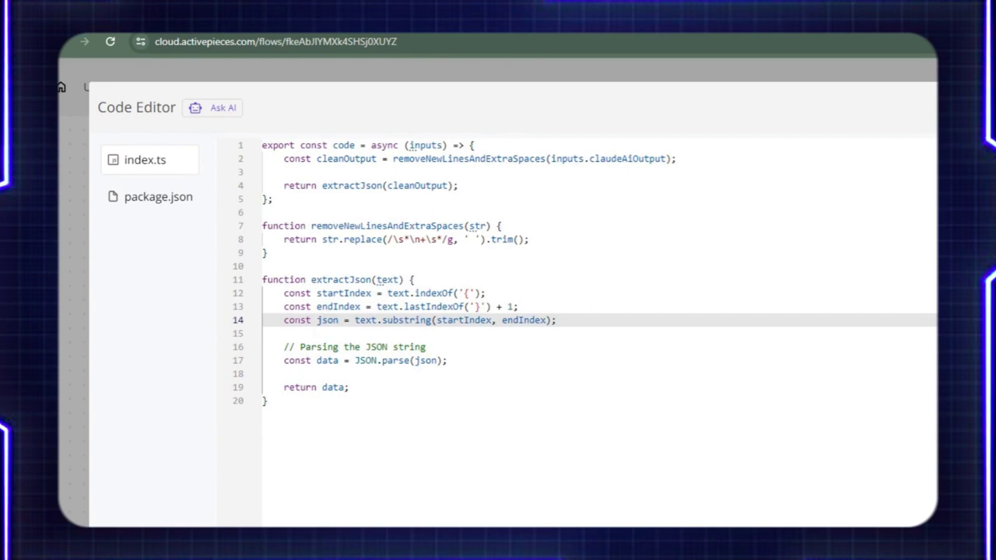
{"action": "left_click_drag", "start_coordinate": [284, 320], "coordinate": [319, 320]}
{"action": "left_click_drag", "start_coordinate": [518, 307], "coordinate": [542, 320]}
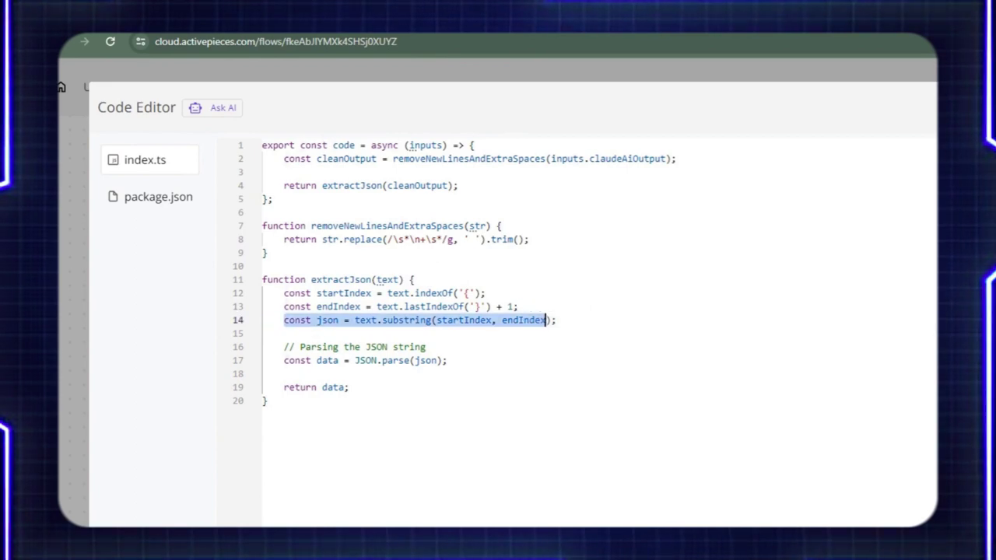
{"action": "left_click", "coordinate": [426, 347]}
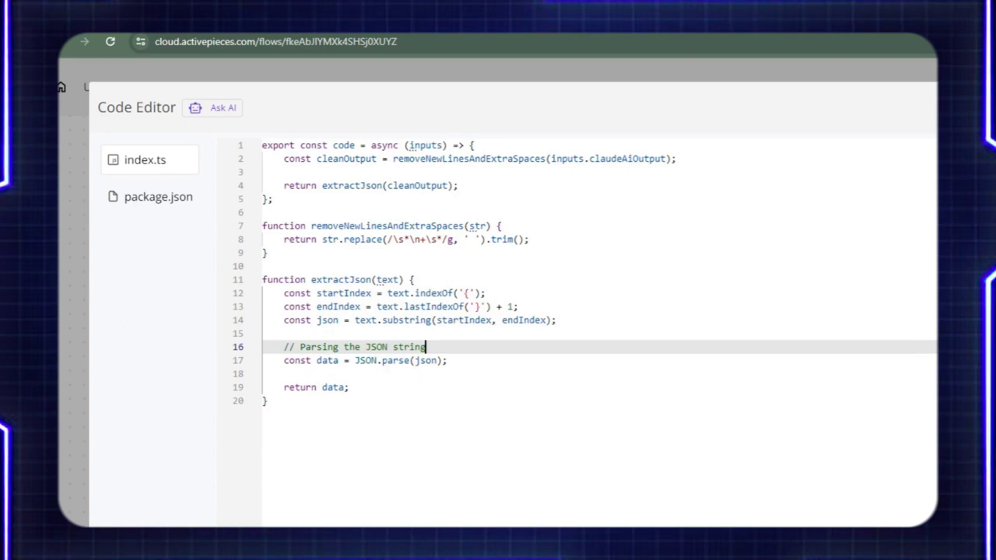
Step: Examine the JSON.parse(json) call and the data constant that extractJson returns
{"action": "left_click_drag", "start_coordinate": [349, 361], "coordinate": [449, 361]}
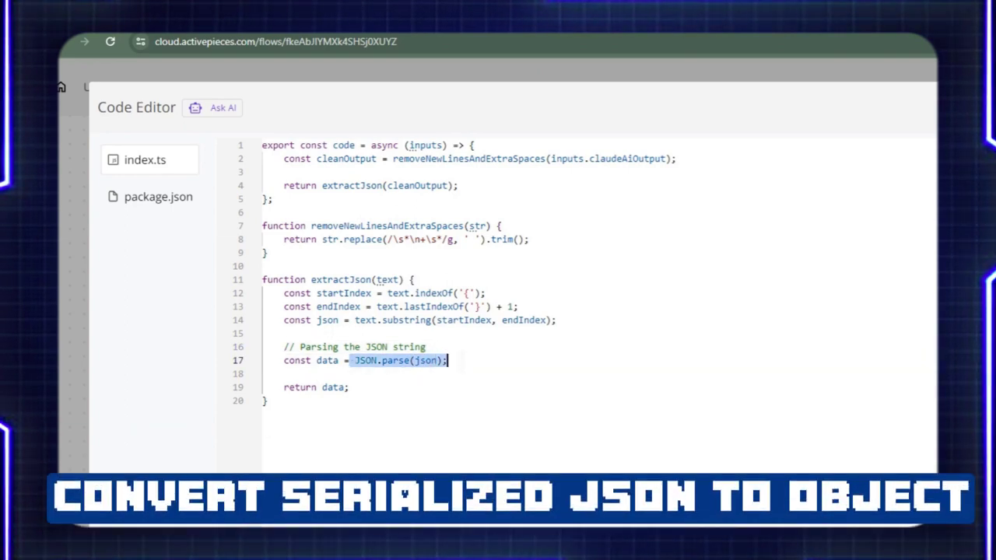
{"action": "left_click", "coordinate": [383, 372]}
{"action": "double_click", "coordinate": [328, 360]}
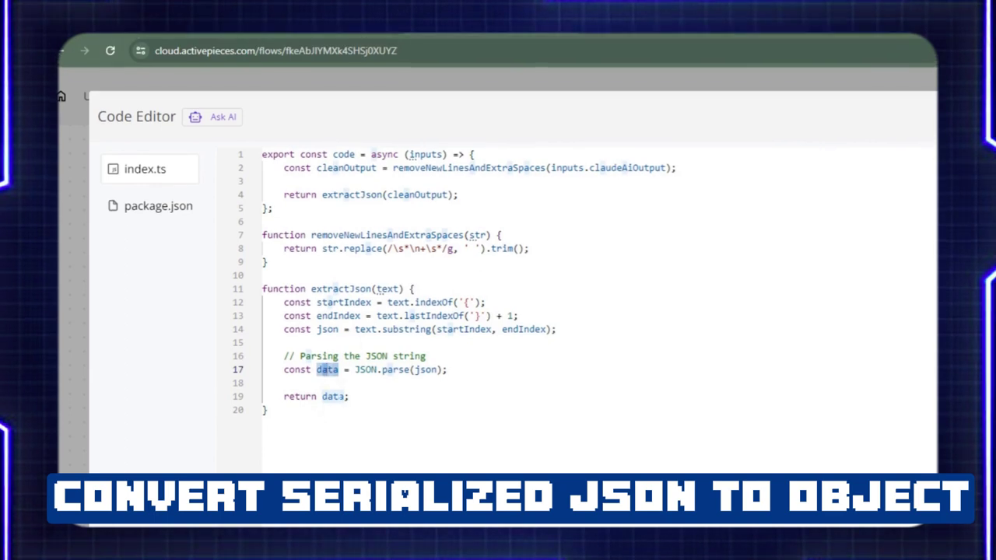
Step: View the parsing step's full output, read the titles list and description, and close the view
{"action": "double_click", "coordinate": [194, 126]}
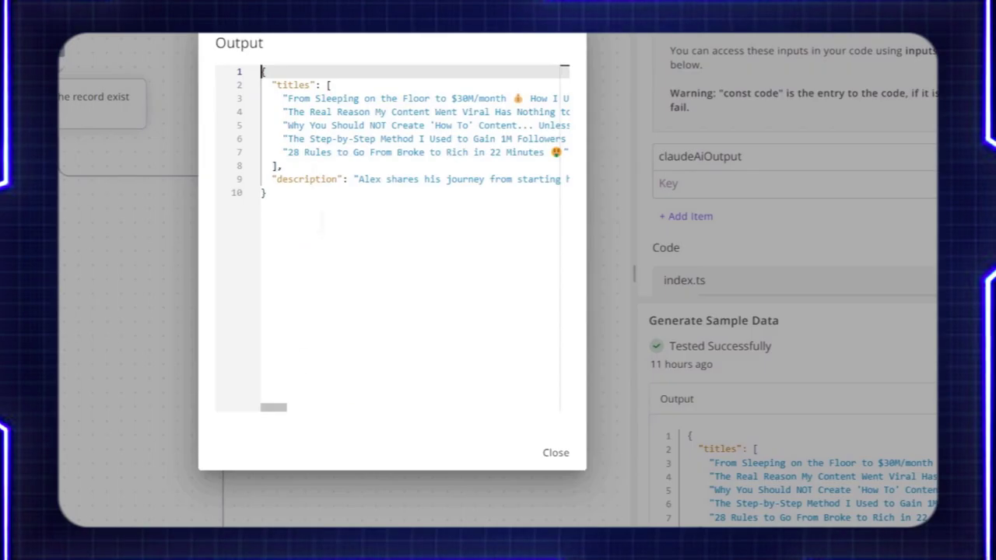
{"action": "key", "text": "ctrl+a"}
{"action": "left_click", "coordinate": [319, 228]}
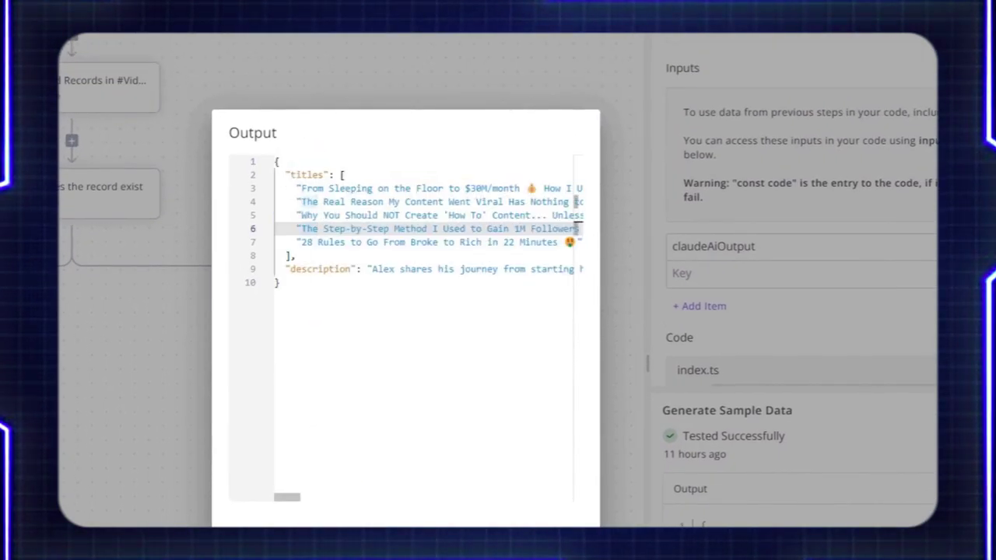
{"action": "left_click_drag", "start_coordinate": [338, 175], "coordinate": [361, 242]}
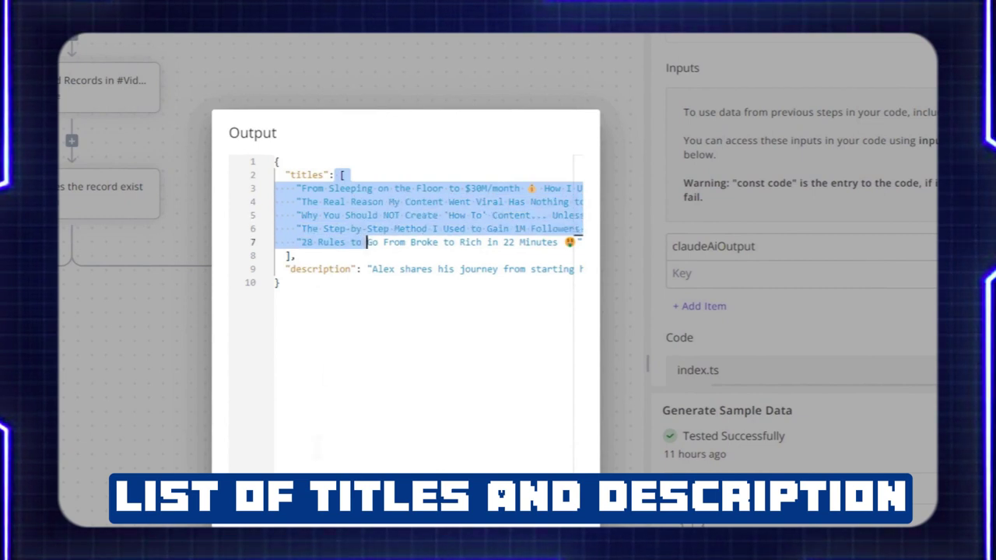
{"action": "left_click_drag", "start_coordinate": [292, 400], "coordinate": [291, 351]}
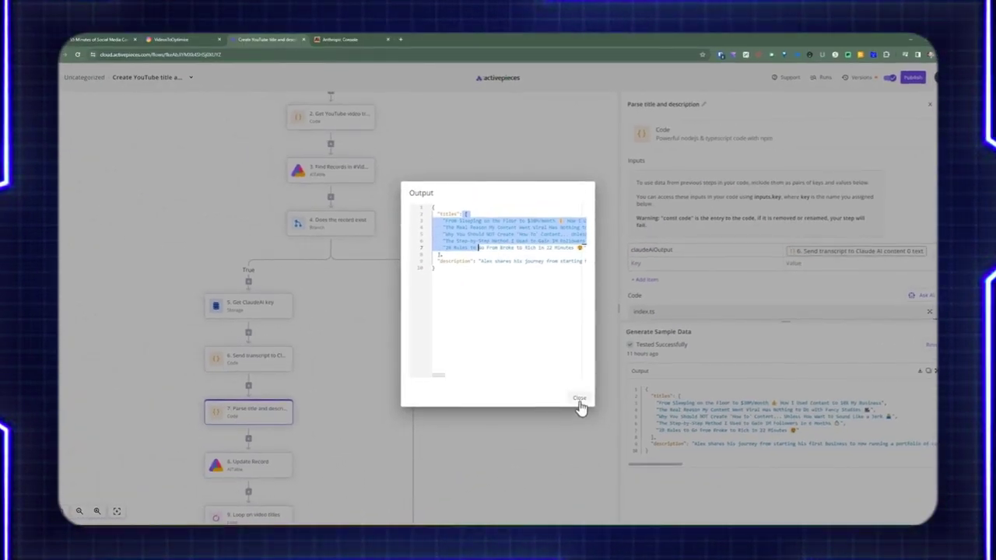
{"action": "left_click", "coordinate": [580, 399]}
Step: Open the Update Record step and check the record's Description cell in the VideosToOptimize datasheet in AITable
{"action": "scroll", "coordinate": [384, 305], "scroll_direction": "down", "scroll_amount": 8}
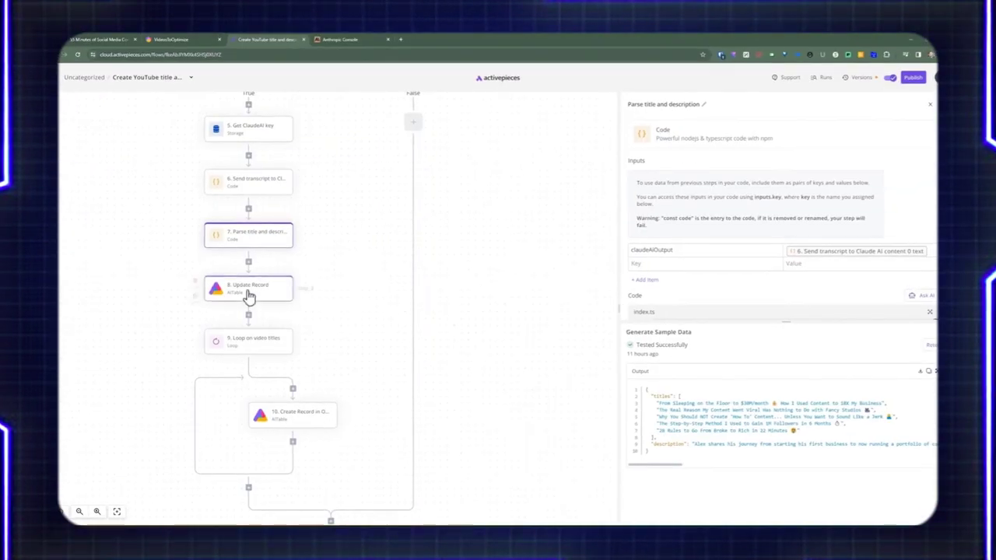
{"action": "left_click", "coordinate": [249, 293]}
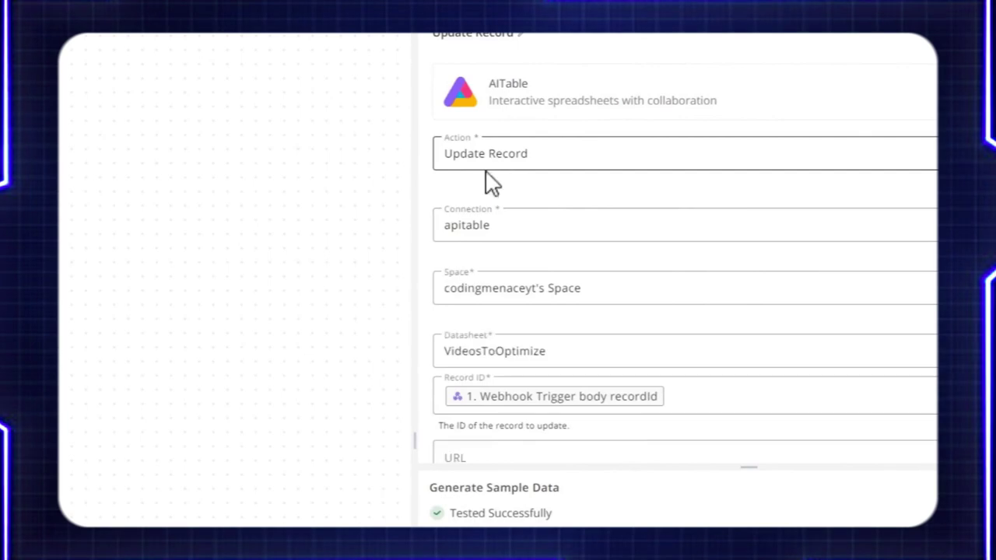
{"action": "left_click", "coordinate": [271, 38]}
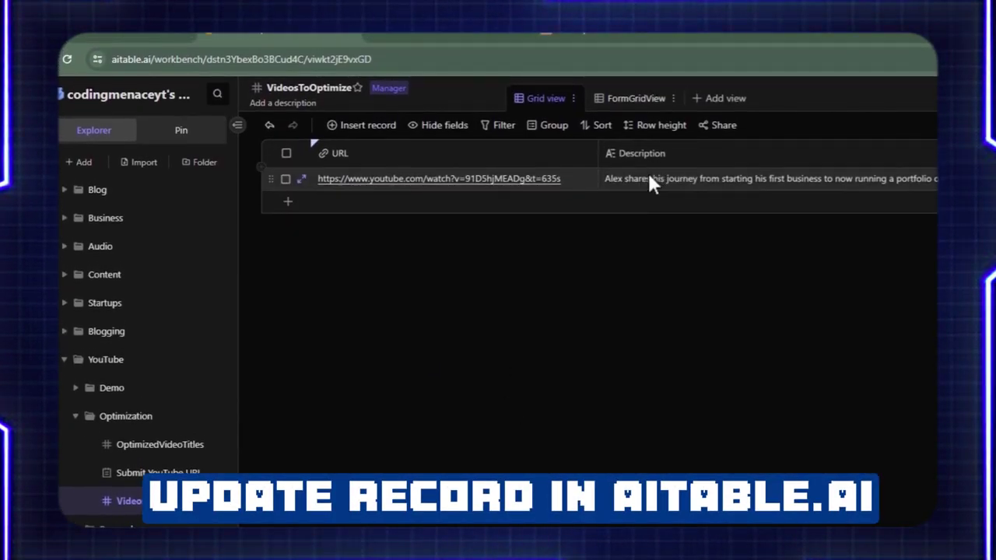
{"action": "left_click", "coordinate": [648, 176]}
{"action": "left_click", "coordinate": [725, 187]}
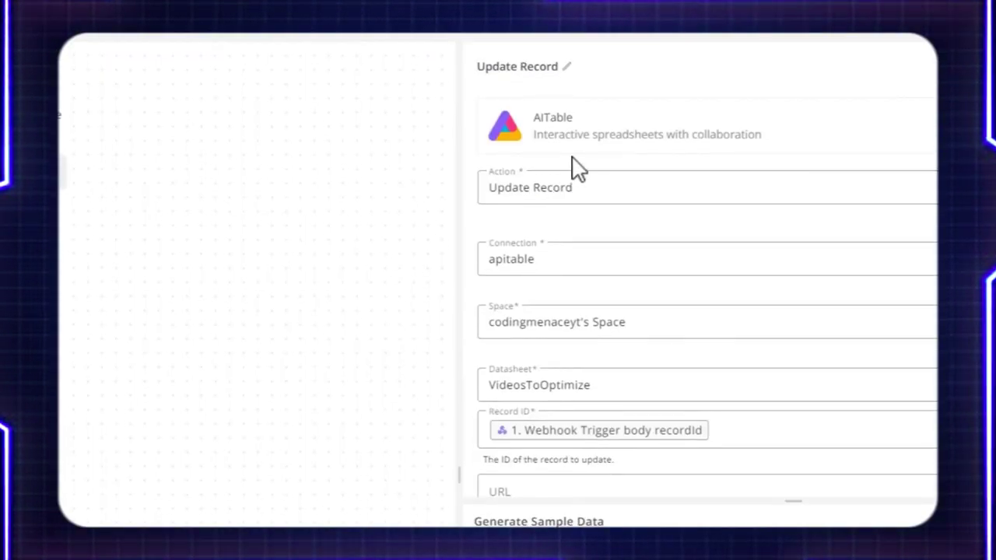
Step: Back in Activepieces, review the Update Record step's Record ID, URL, Description and video ID fields against the Parse title and description step
{"action": "scroll", "coordinate": [620, 257], "scroll_direction": "down", "scroll_amount": 3}
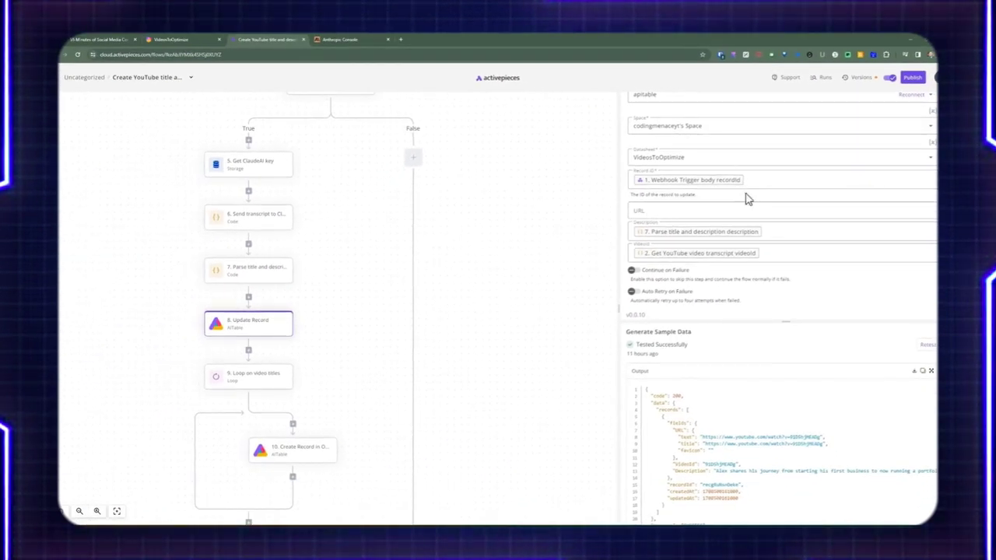
{"action": "left_click", "coordinate": [667, 210]}
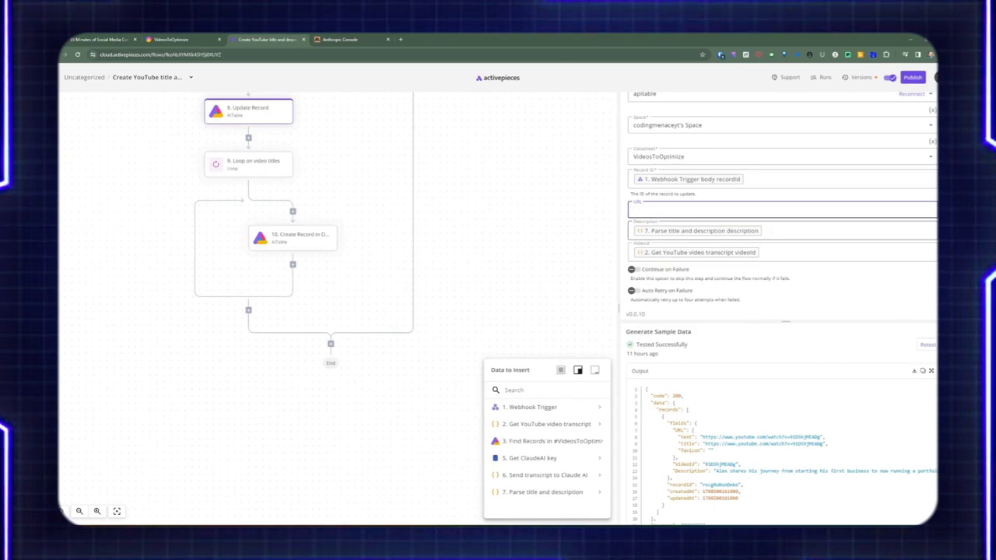
{"action": "scroll", "coordinate": [316, 244], "scroll_direction": "up", "scroll_amount": 5}
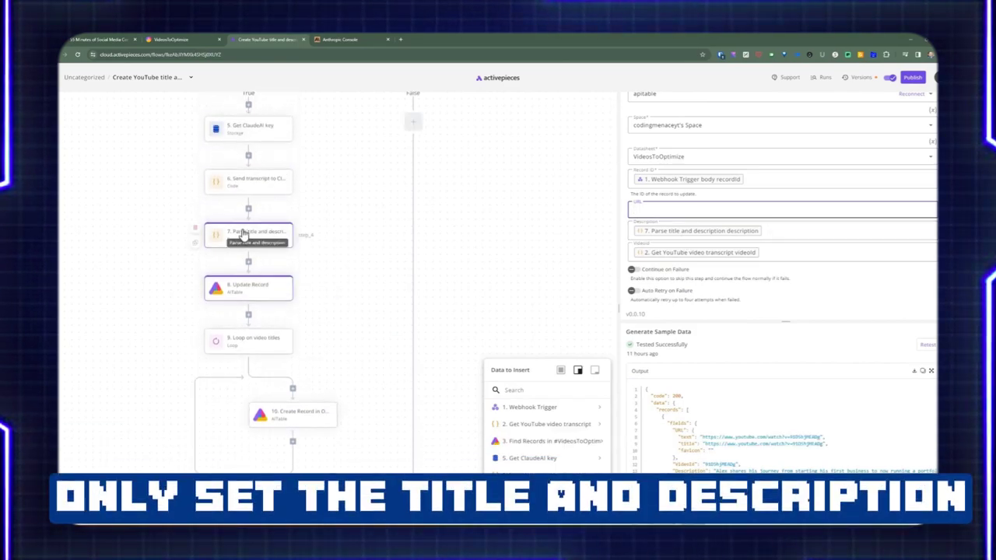
{"action": "left_click", "coordinate": [243, 235]}
{"action": "left_click", "coordinate": [272, 286]}
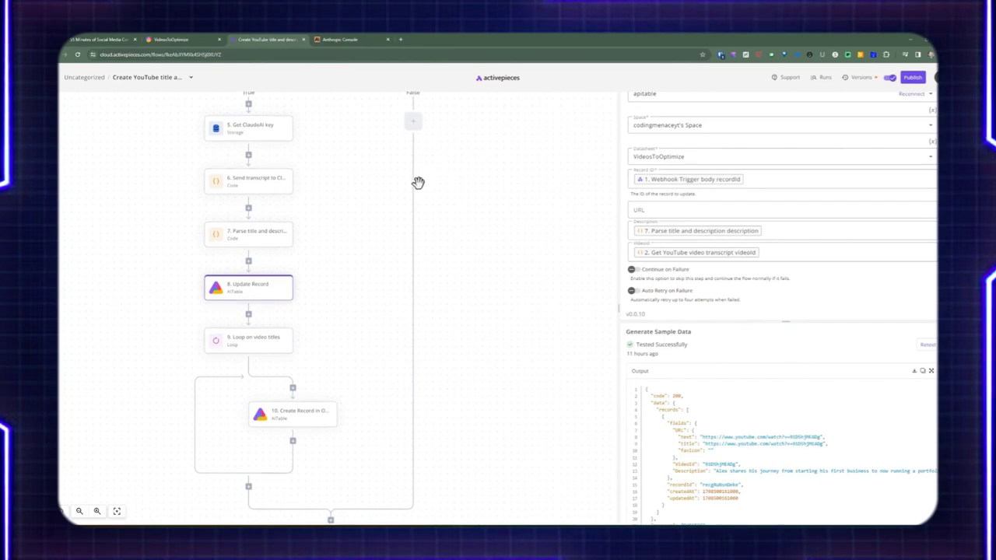
Step: Open the Loop on video titles step, and examine the titles array in the Parse title and description step's sample output
{"action": "scroll", "coordinate": [251, 315], "scroll_direction": "down", "scroll_amount": 1}
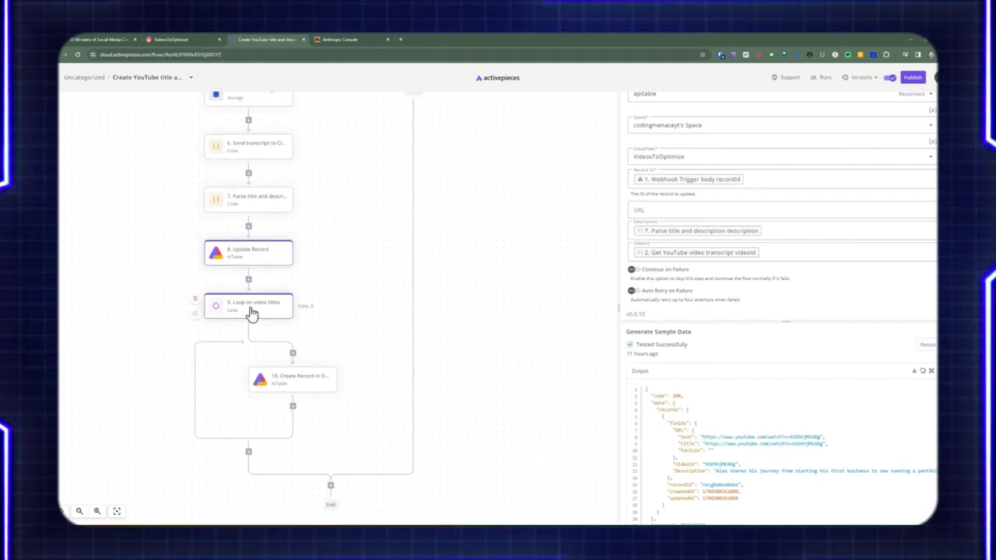
{"action": "left_click", "coordinate": [251, 313]}
{"action": "left_click", "coordinate": [245, 200]}
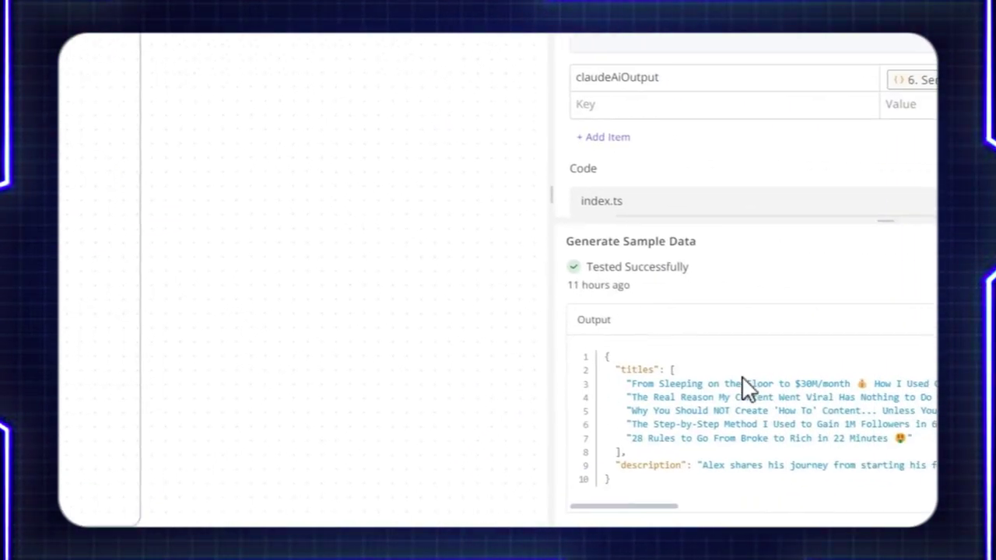
{"action": "left_click_drag", "start_coordinate": [627, 372], "coordinate": [686, 441]}
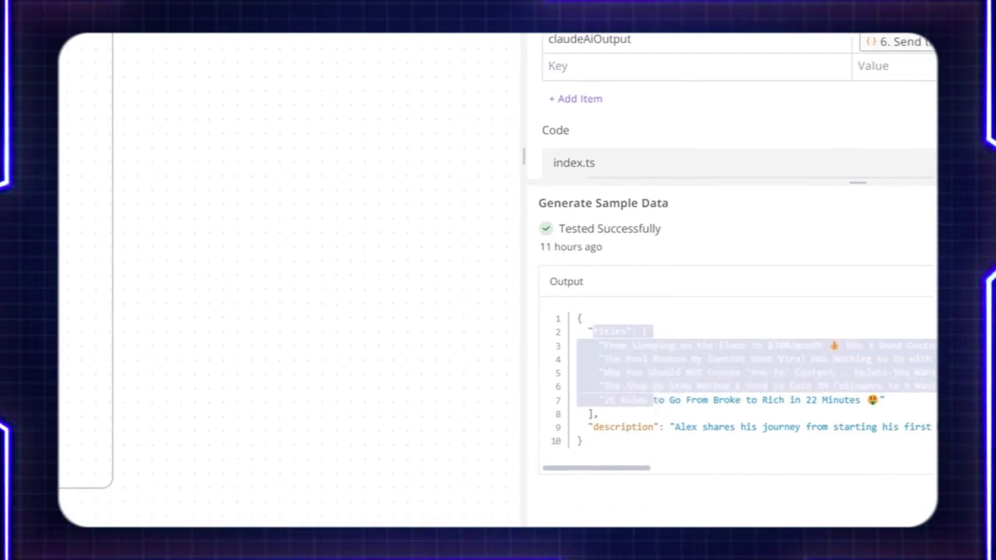
{"action": "left_click_drag", "start_coordinate": [598, 414], "coordinate": [636, 347]}
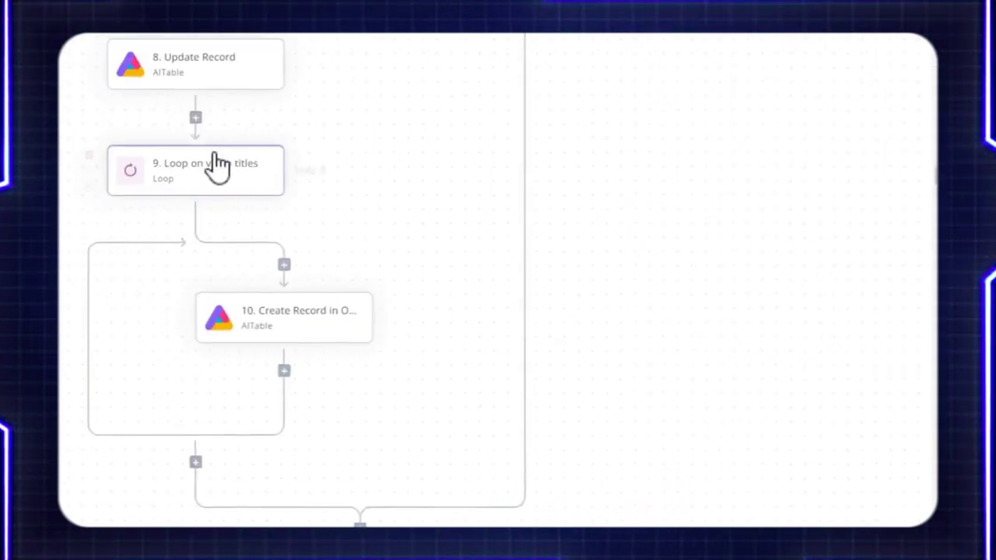
{"action": "mouse_move", "coordinate": [189, 176]}
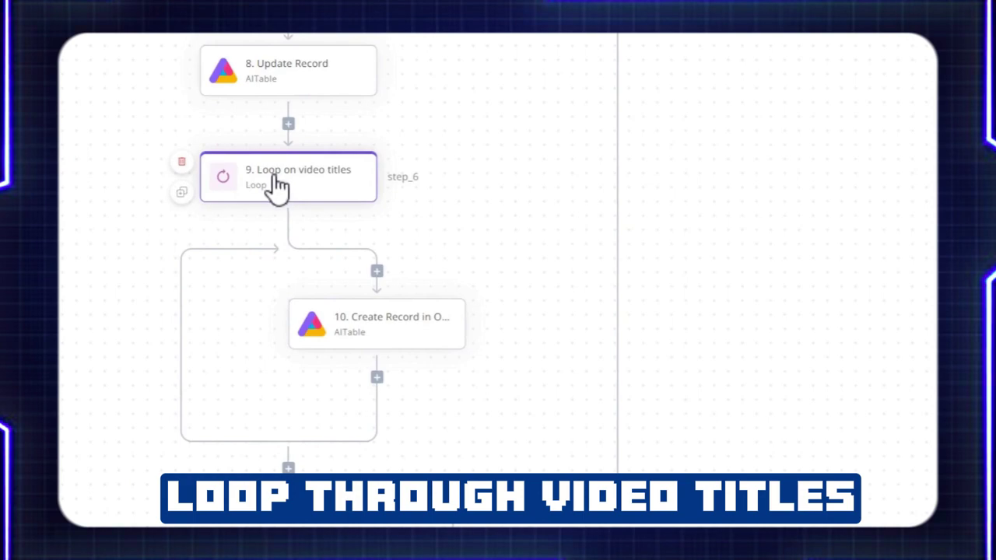
Step: Open the Loop on video titles step and examine the item and index values in its sample output
{"action": "left_click", "coordinate": [278, 185]}
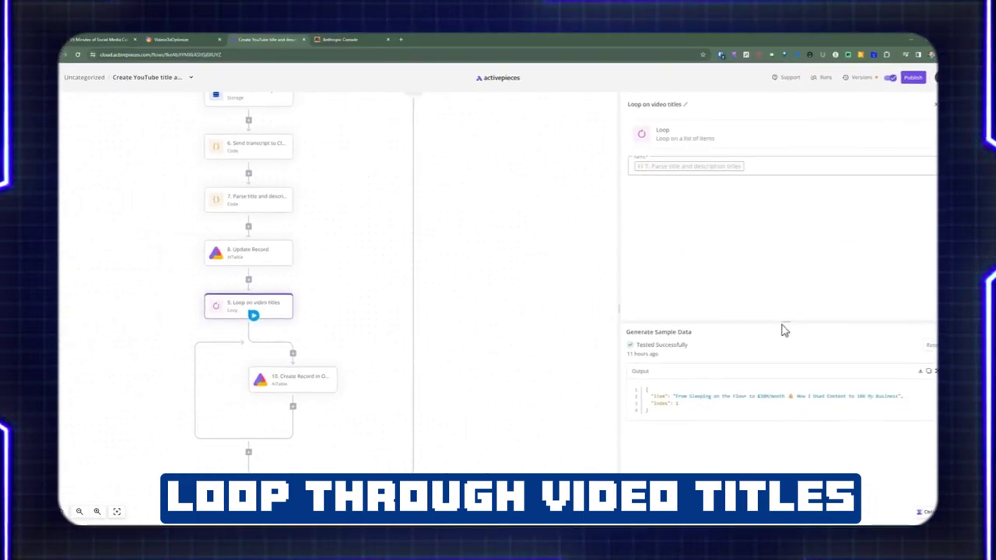
{"action": "left_click_drag", "start_coordinate": [626, 333], "coordinate": [692, 332]}
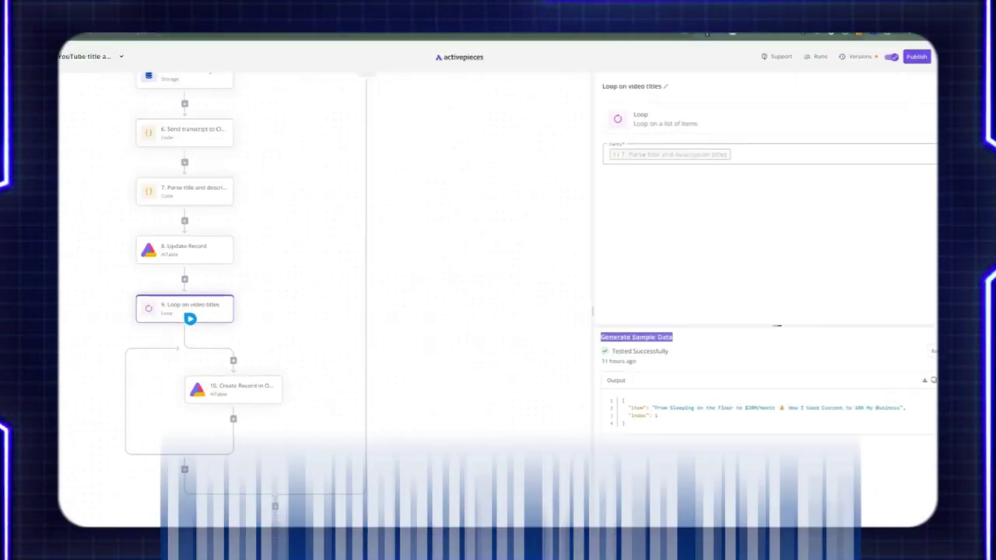
{"action": "left_click_drag", "start_coordinate": [653, 397], "coordinate": [675, 397]}
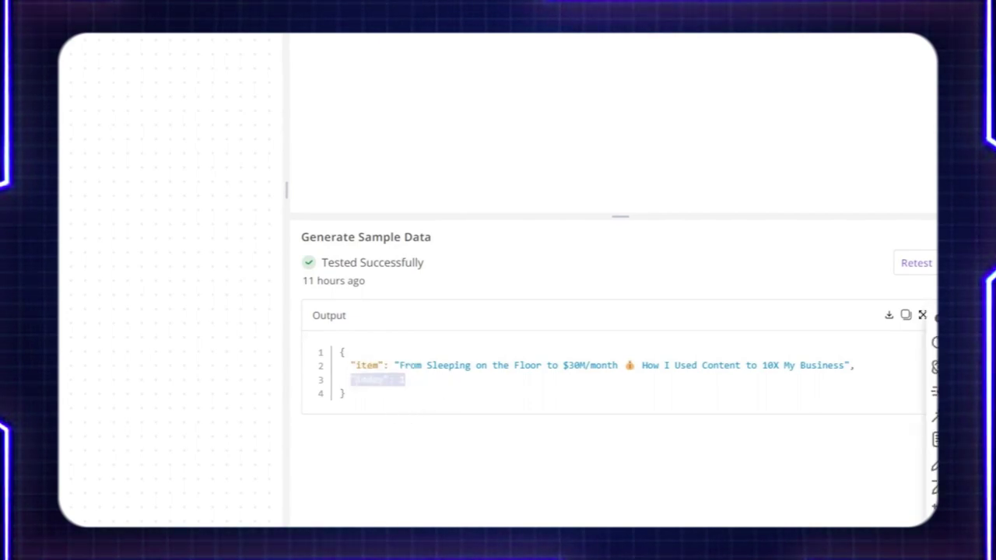
{"action": "left_click_drag", "start_coordinate": [366, 405], "coordinate": [360, 355]}
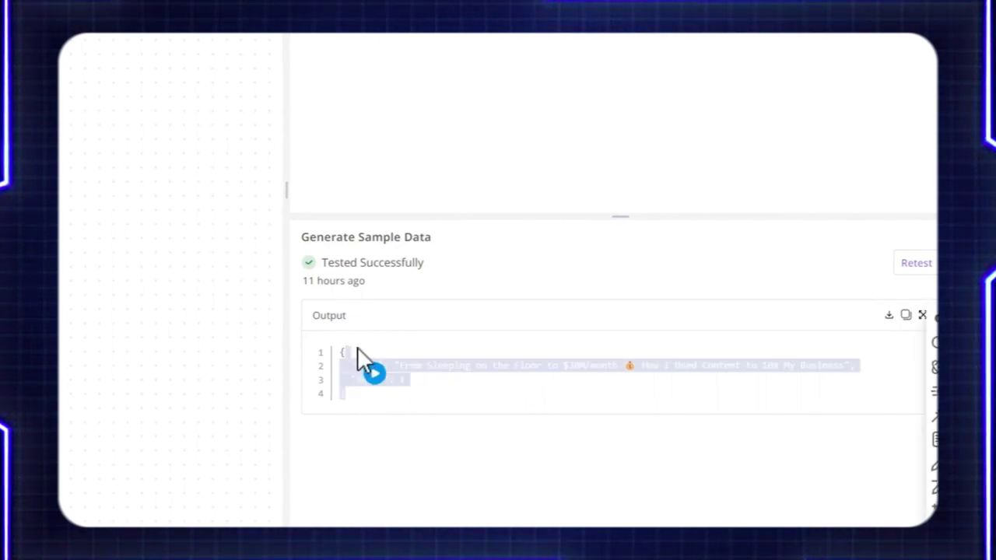
{"action": "scroll", "coordinate": [396, 451], "scroll_direction": "down", "scroll_amount": 1}
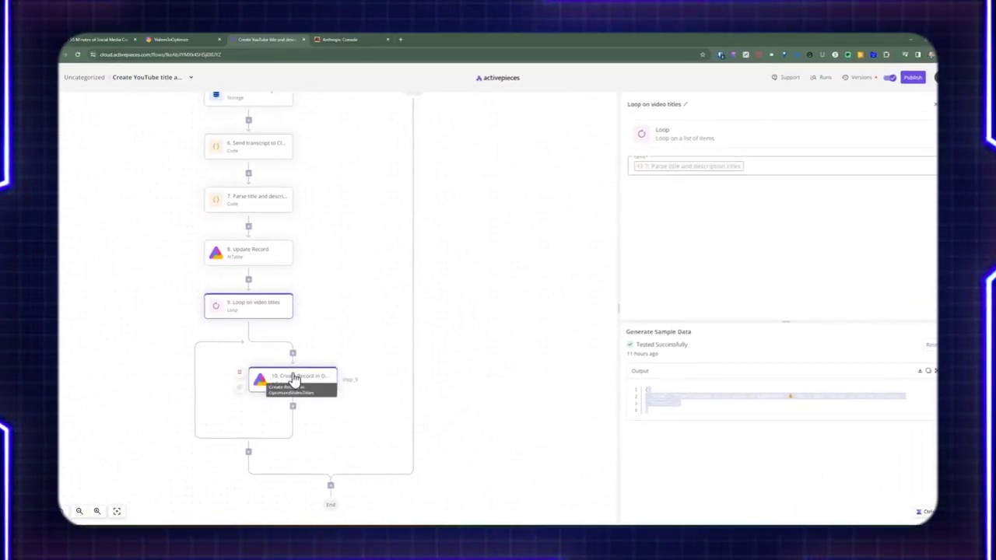
Step: In the Create Record step for OptimizedVideoTitles, clear the Title field and insert the item value from the Loop on video titles step
{"action": "left_click", "coordinate": [294, 381]}
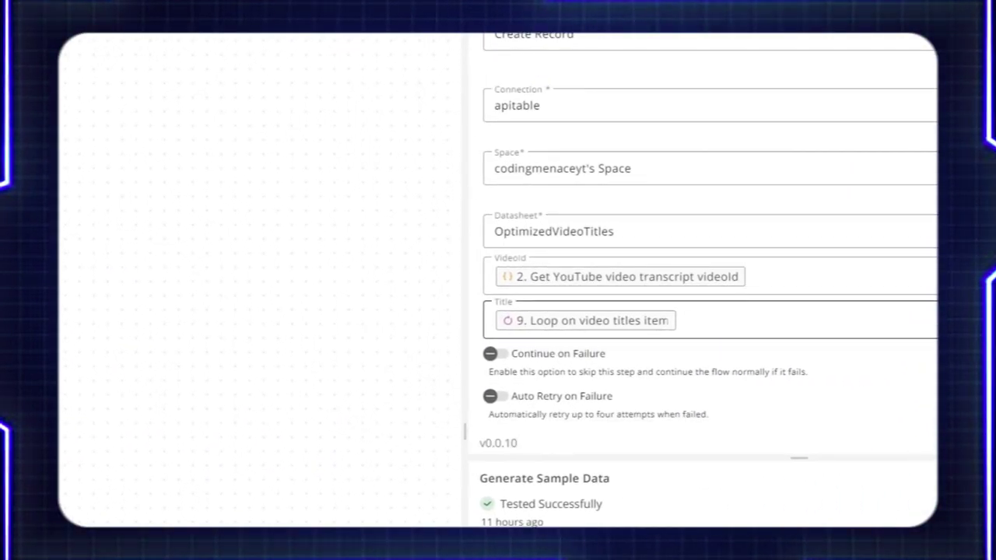
{"action": "left_click", "coordinate": [714, 321]}
{"action": "key", "text": "BackSpace"}
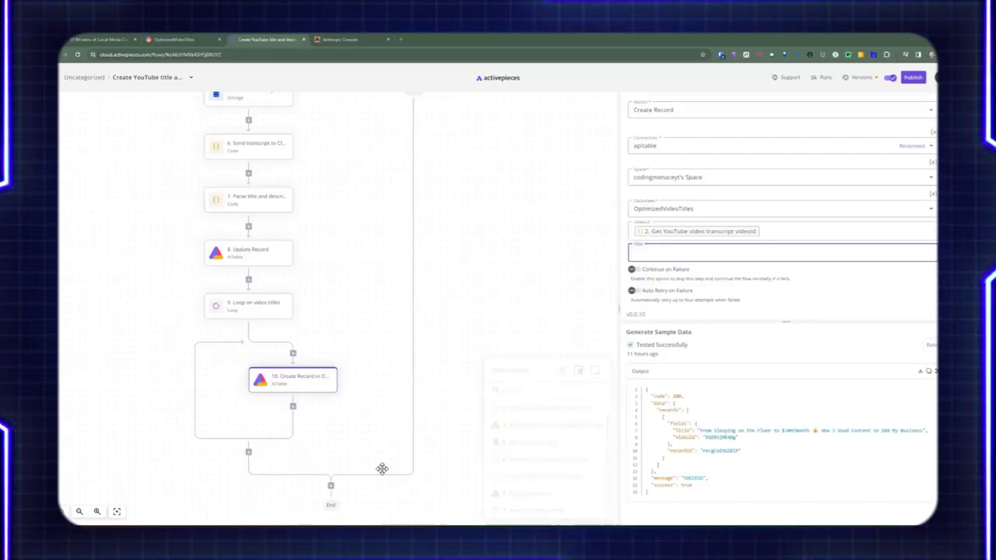
{"action": "left_click", "coordinate": [528, 509]}
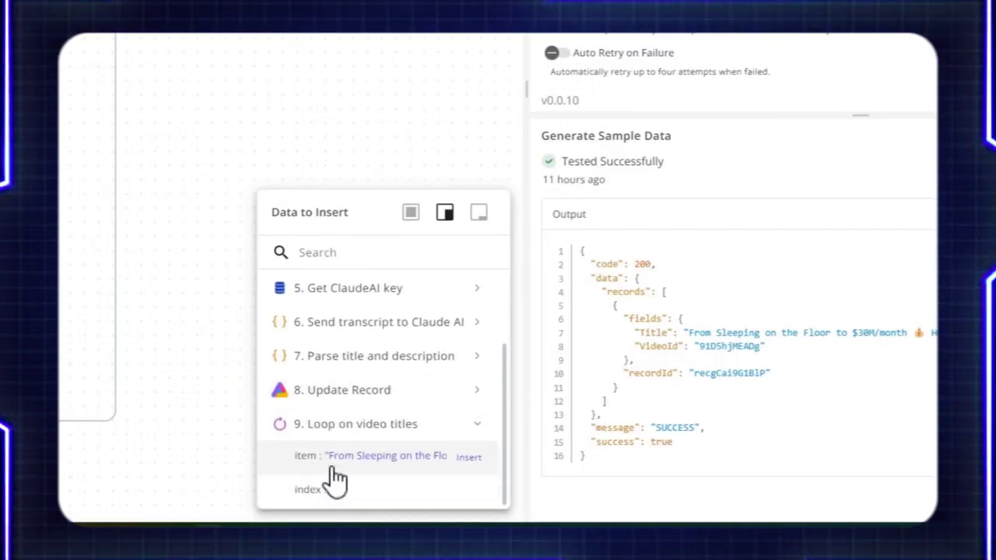
{"action": "left_click", "coordinate": [371, 459]}
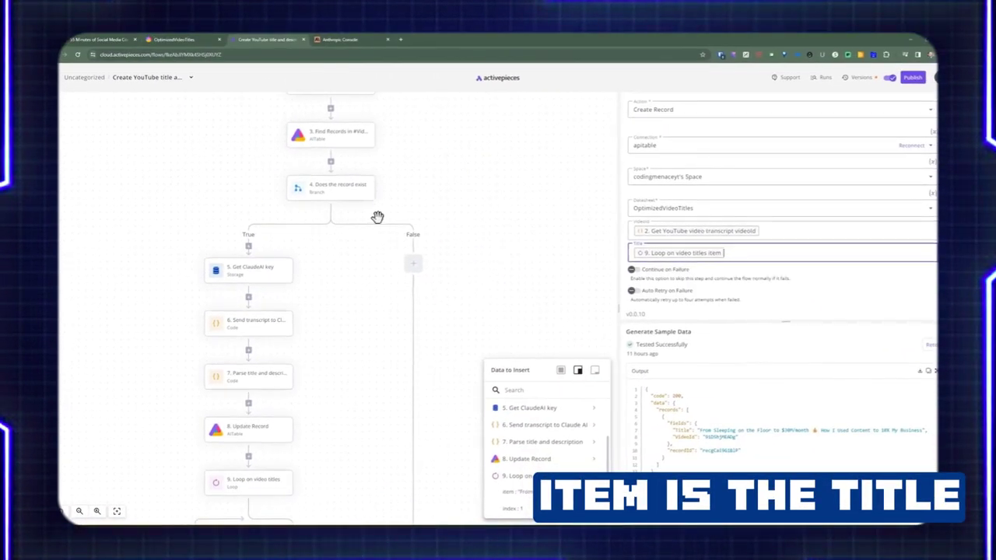
Step: Review the Create Record step's sample output, reading the Title and VideoId fields of the created record
{"action": "scroll", "coordinate": [378, 217], "scroll_direction": "down", "scroll_amount": 5}
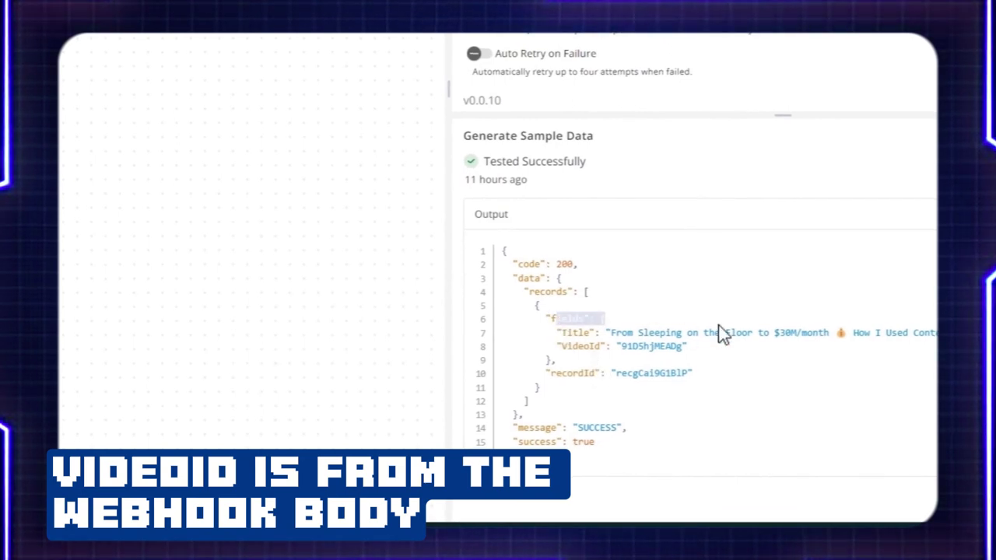
{"action": "left_click_drag", "start_coordinate": [718, 325], "coordinate": [725, 333]}
{"action": "left_click", "coordinate": [639, 304]}
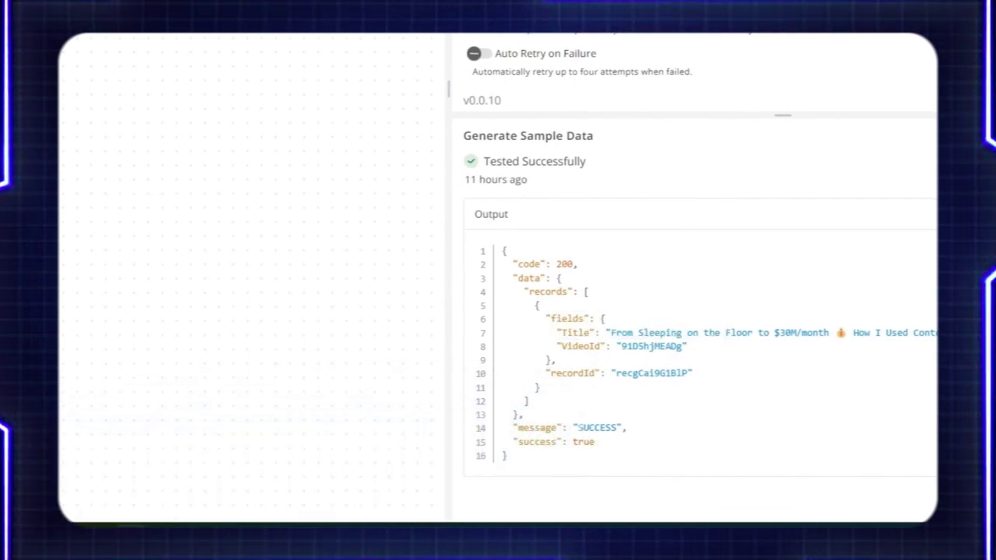